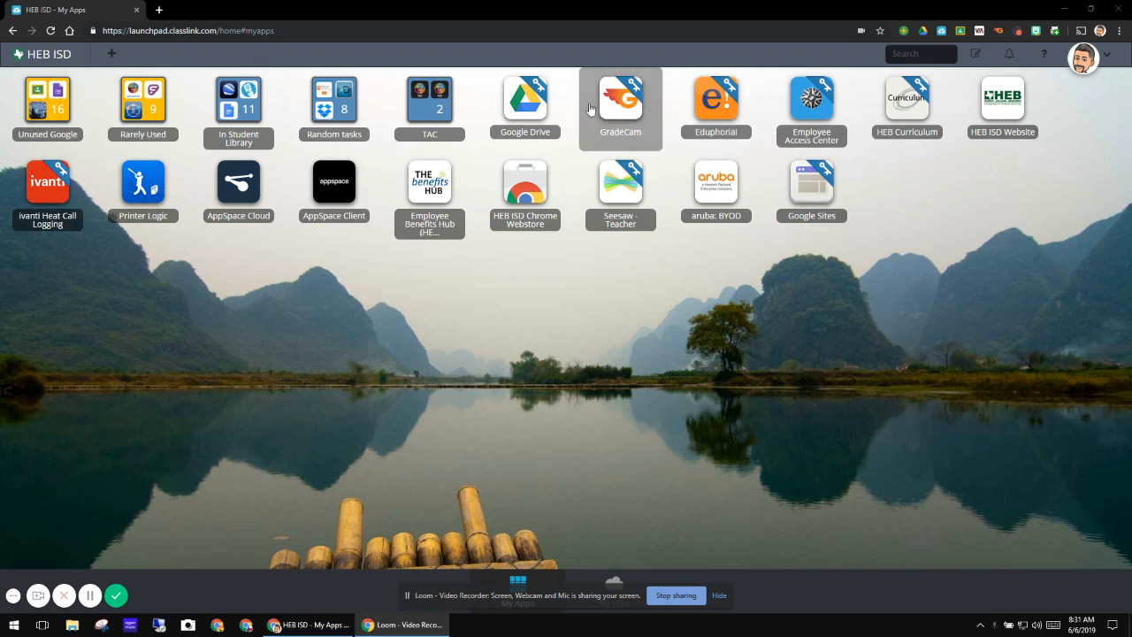
- Open Google Drive from the launchpad, and from there go to Google Classroom
click(519, 111)
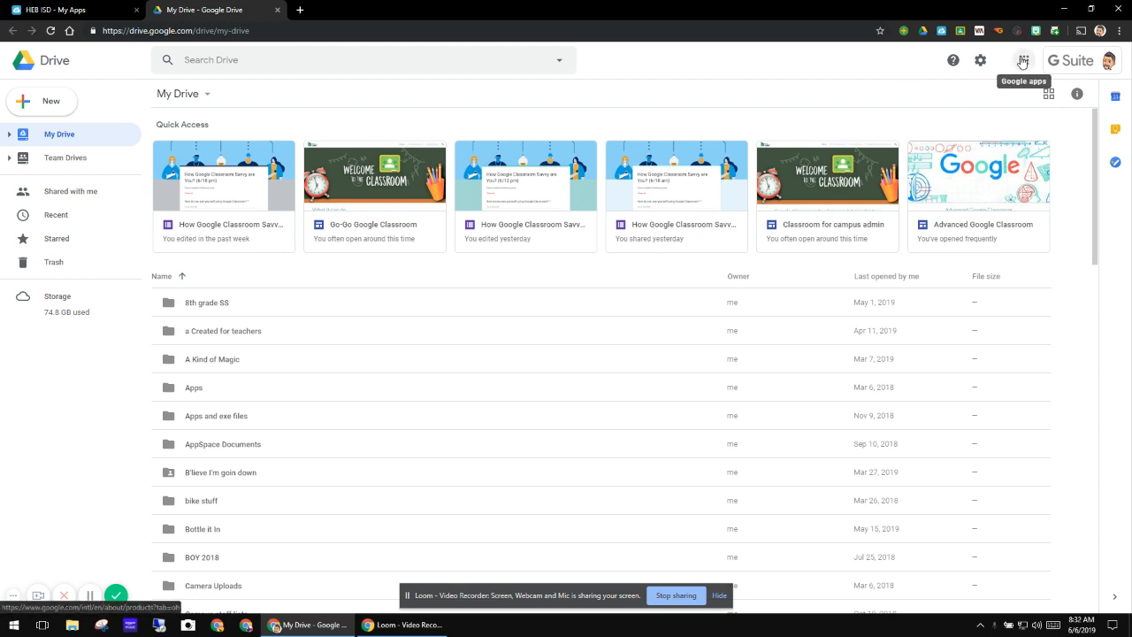
click(1023, 60)
scroll(1038, 226, down, 3)
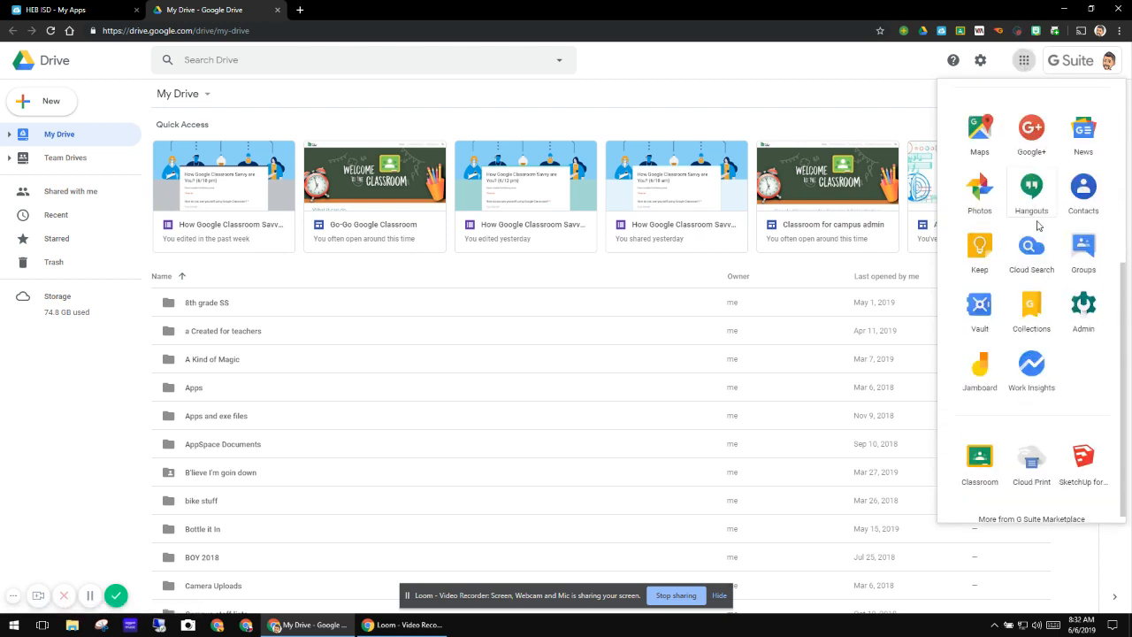
scroll(1038, 226, up, 5)
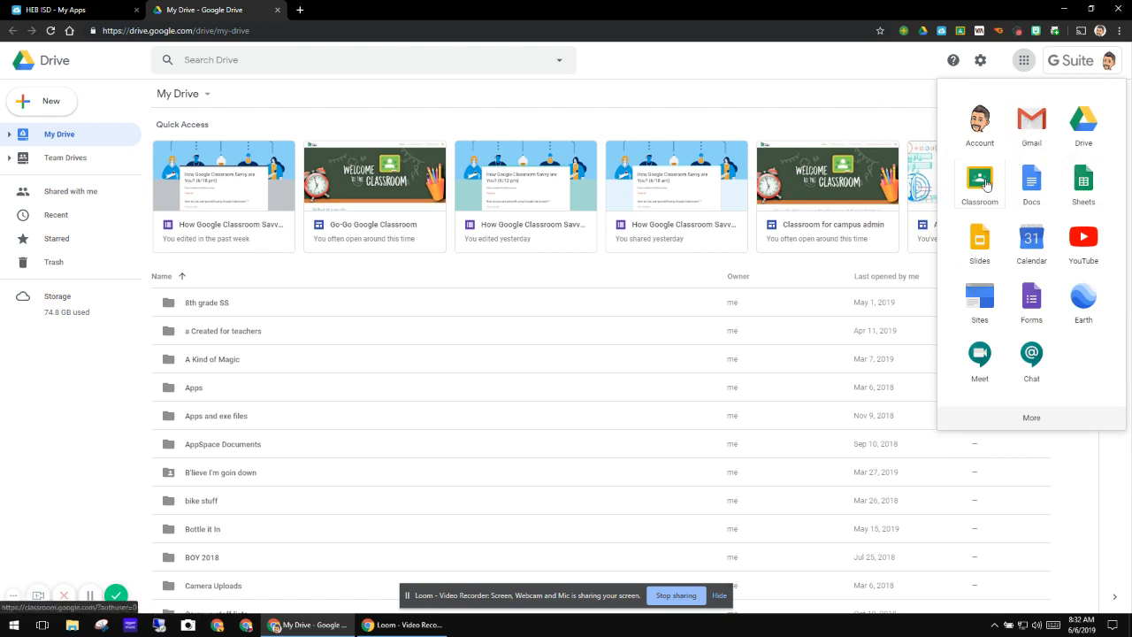
click(986, 183)
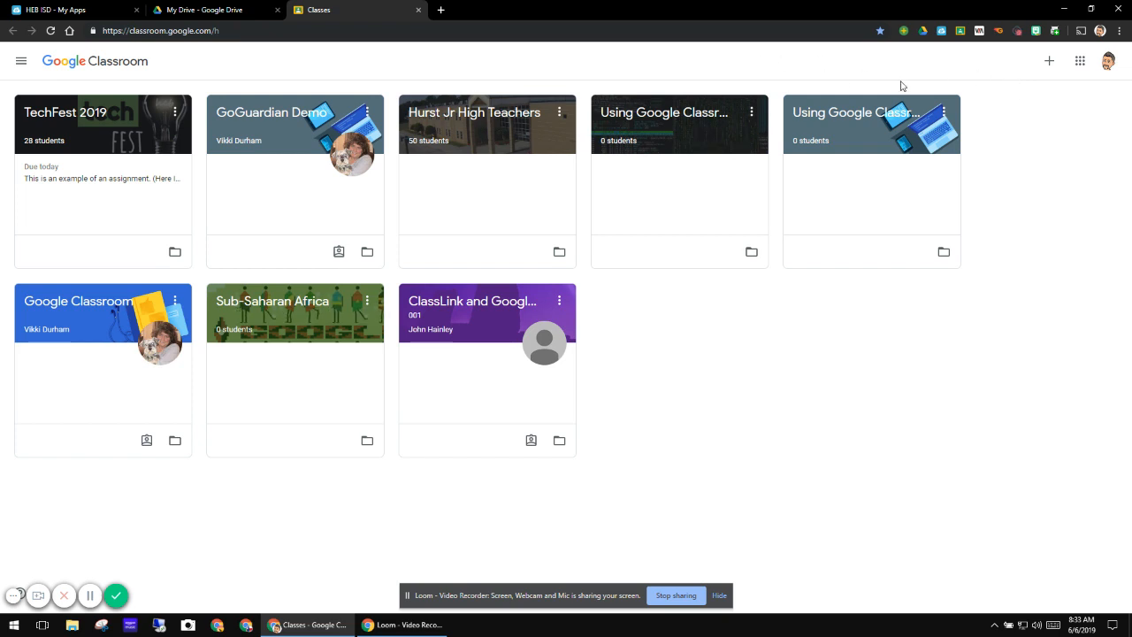
- Create a new class named "Test Class", leaving the section, subject and room blank
click(1050, 62)
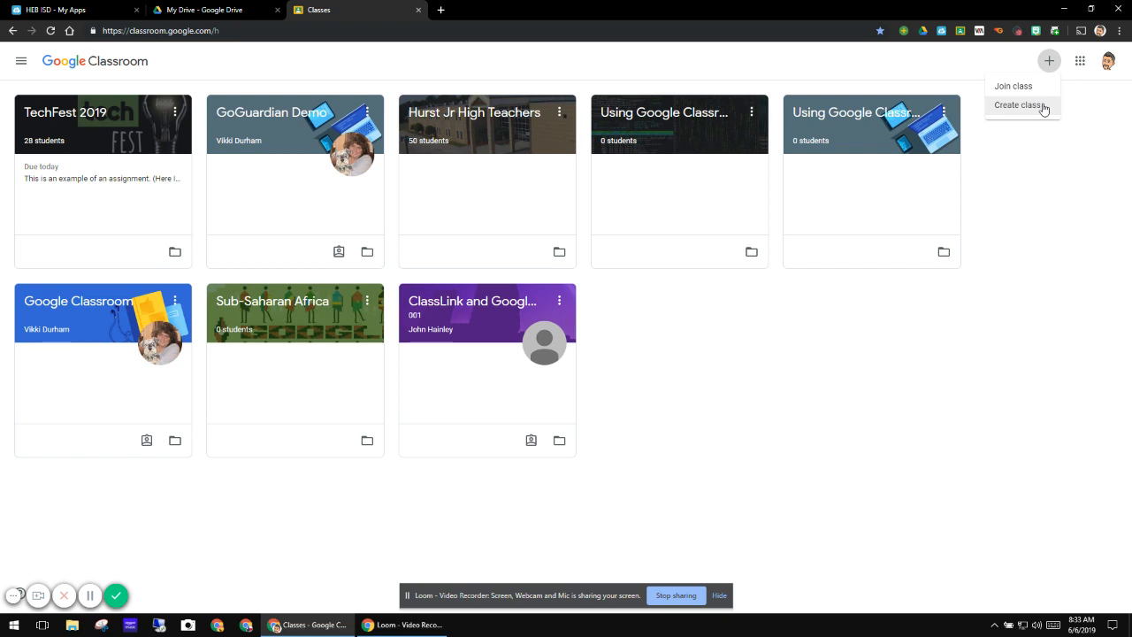
click(1043, 107)
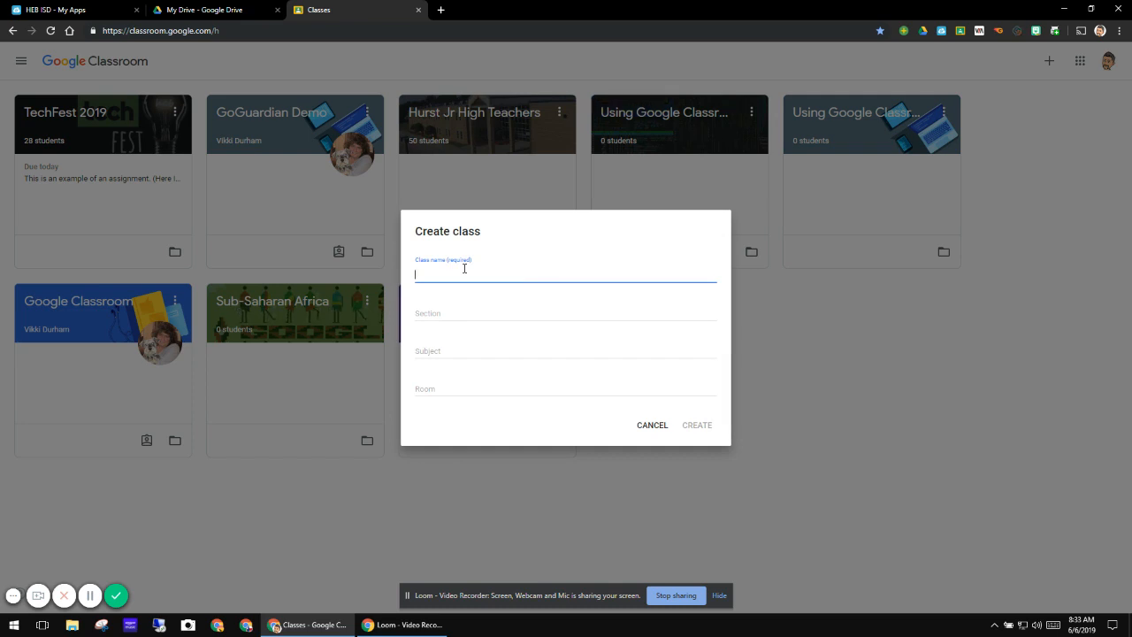
text(Test Class)
click(506, 309)
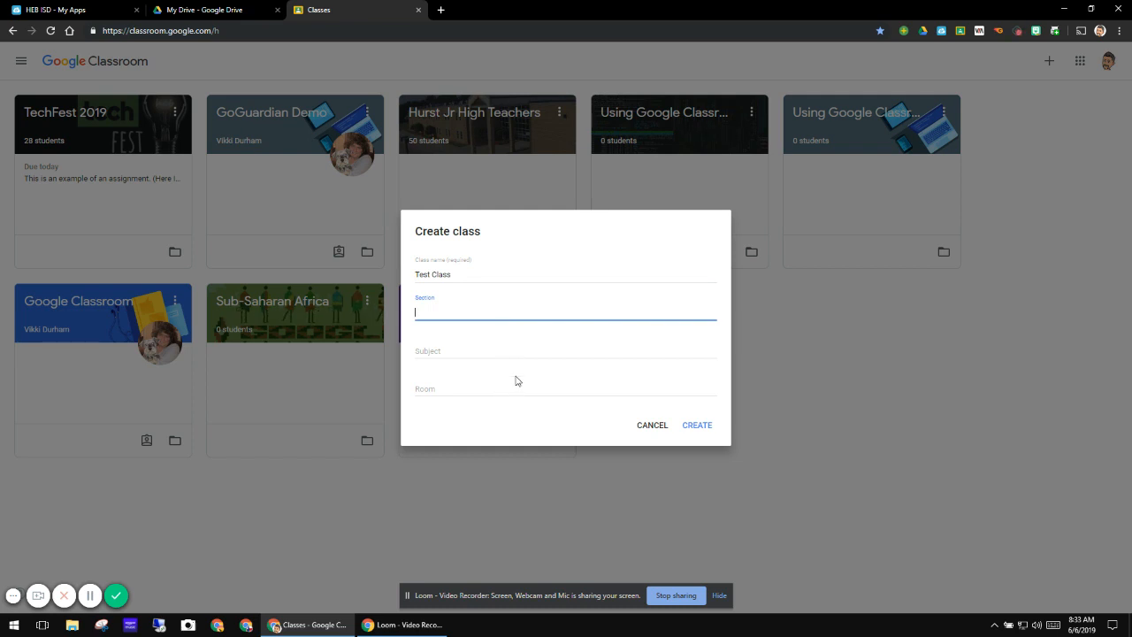
click(702, 427)
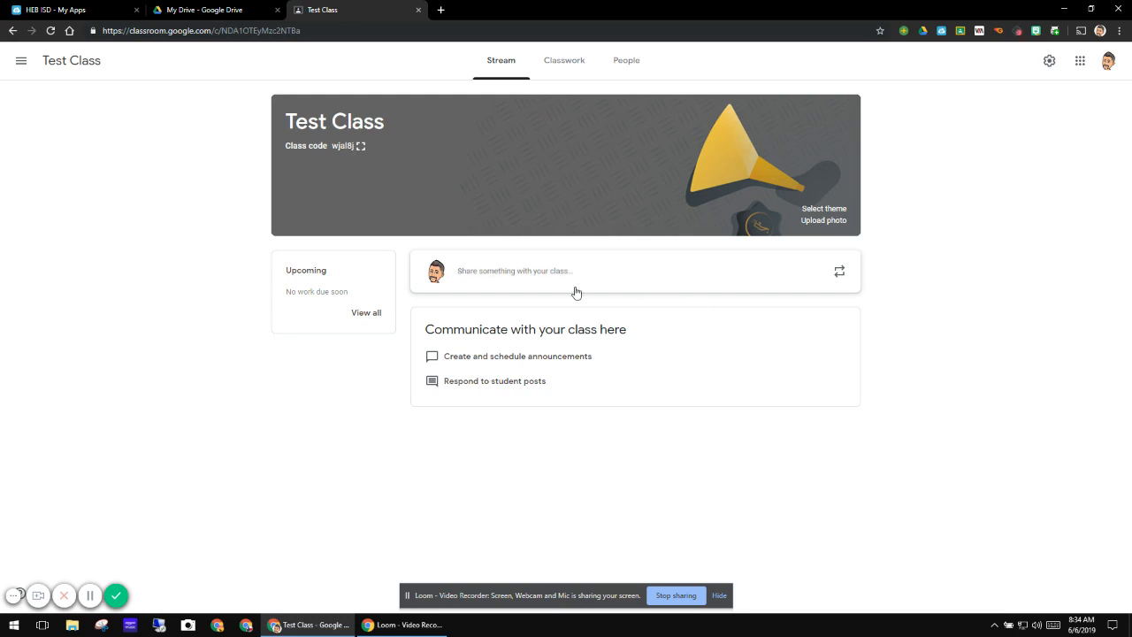
- Browse the class theme gallery through the English & History, Math & Science, Arts, Sports and Other categories
click(840, 215)
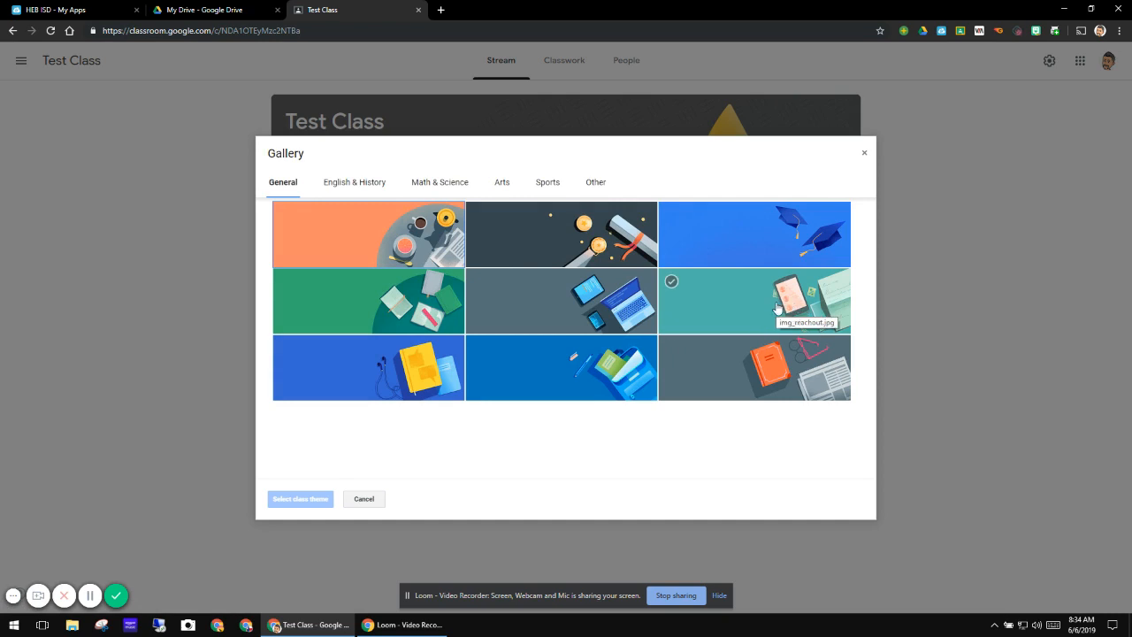
click(359, 182)
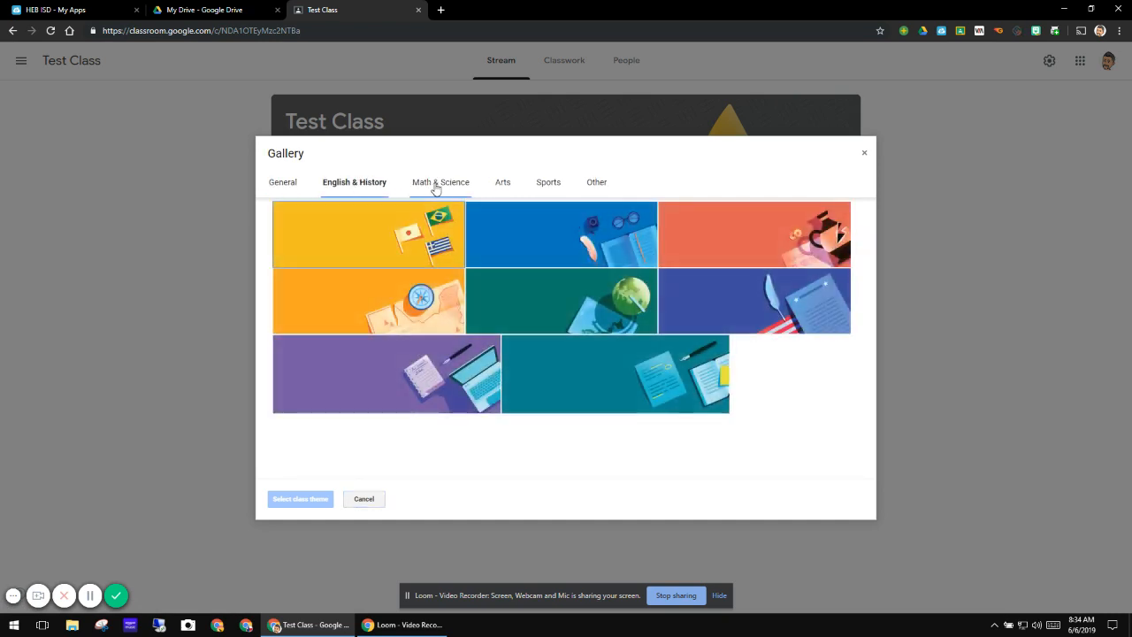
click(438, 184)
click(502, 185)
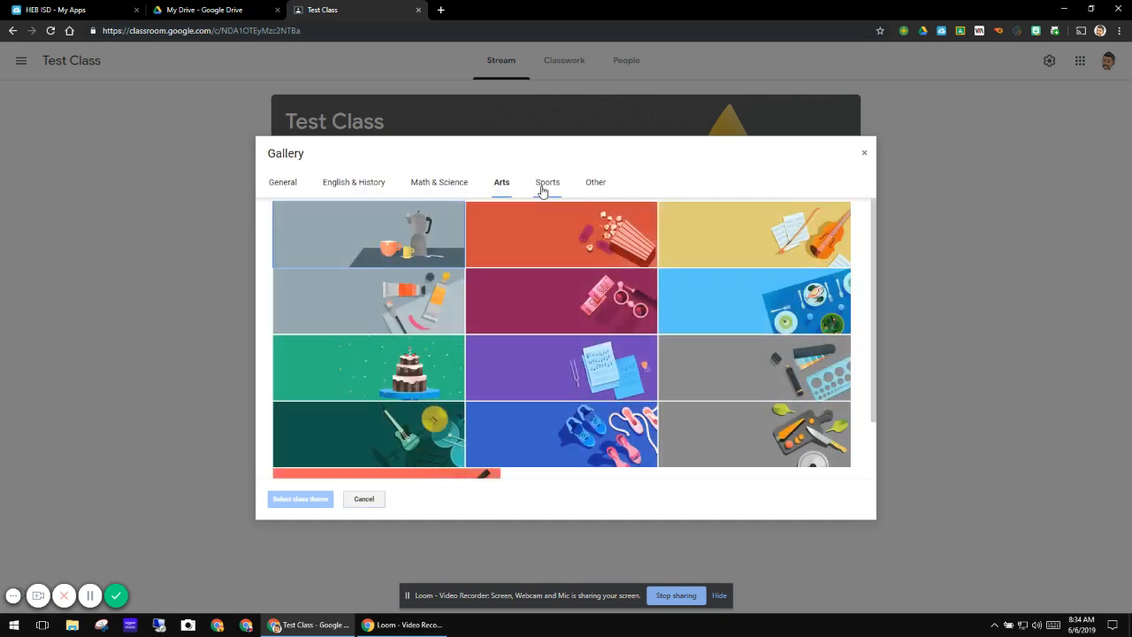
click(543, 189)
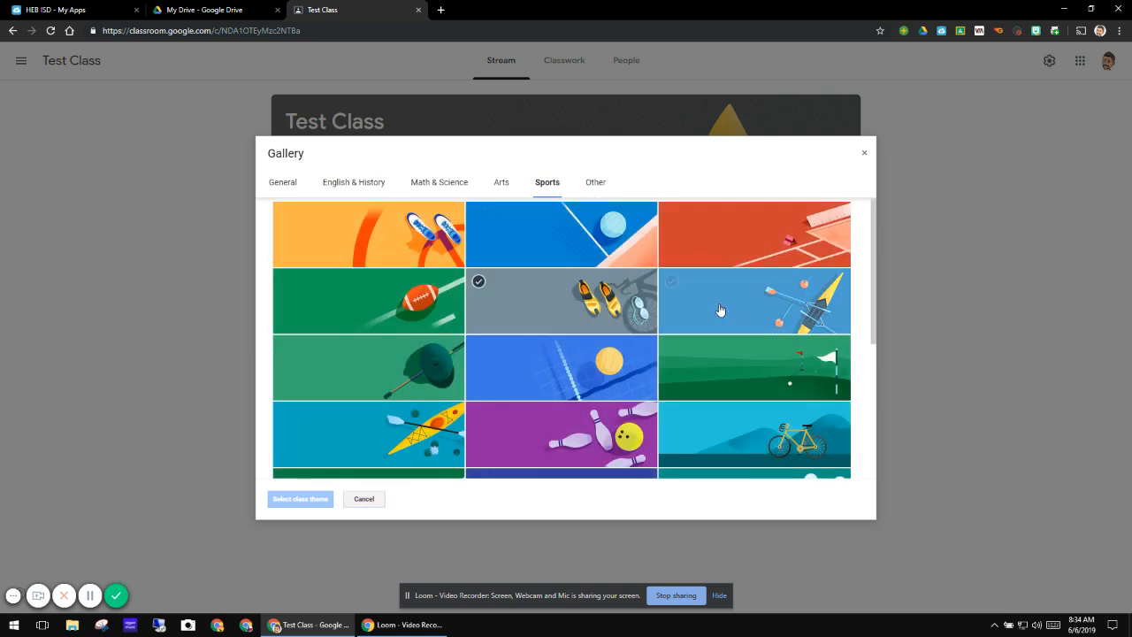
click(602, 184)
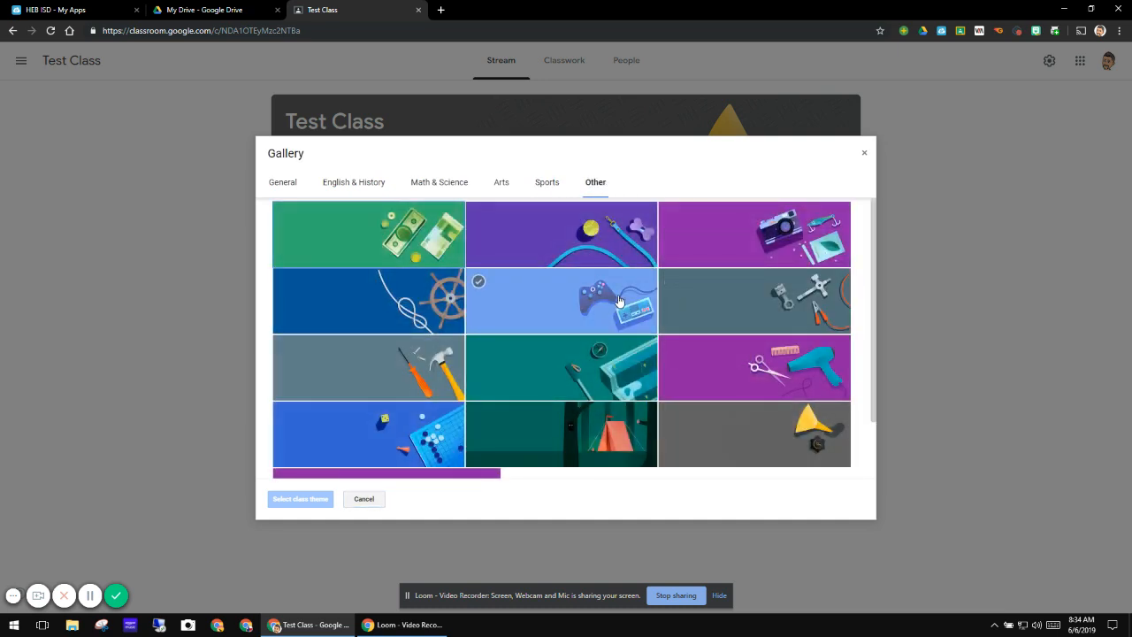
scroll(619, 302, down, 1)
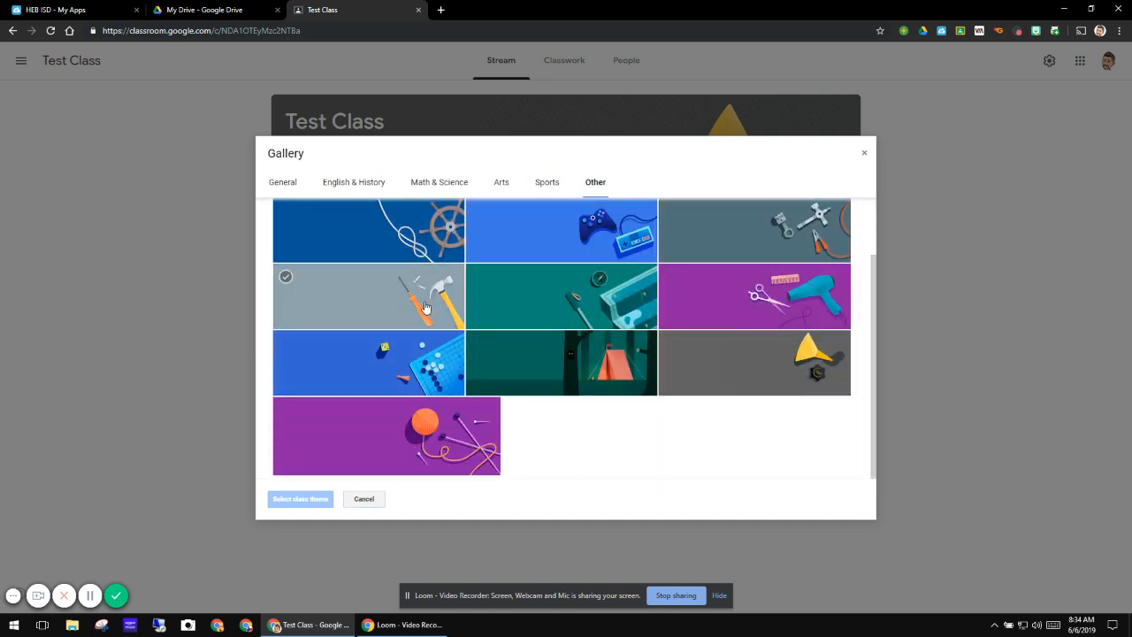
scroll(408, 244, up, 1)
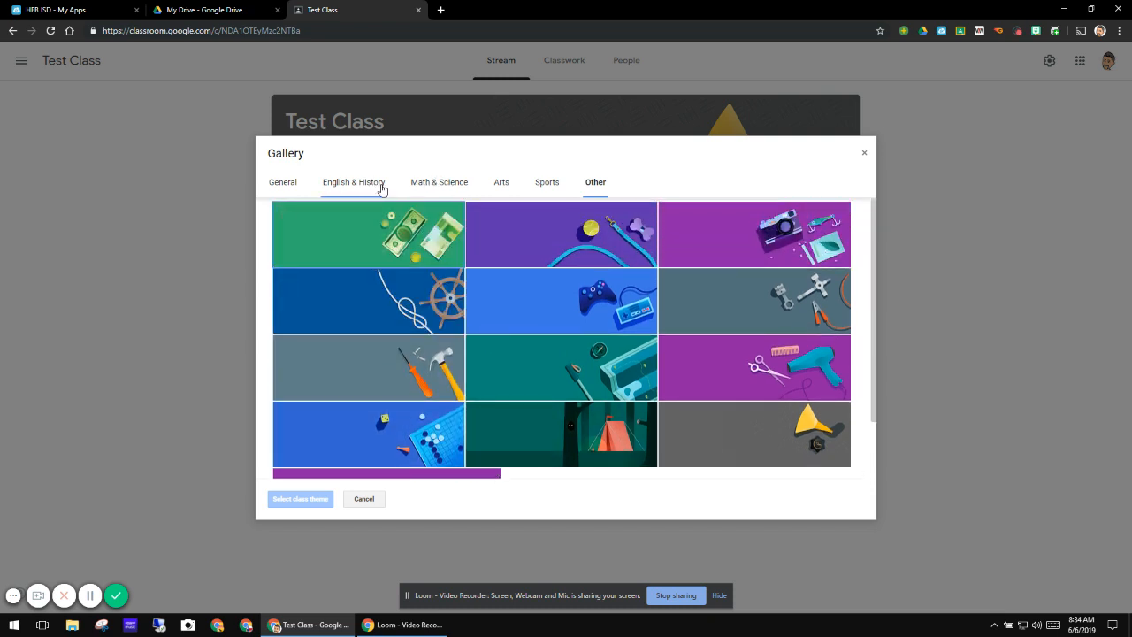
- Apply the blue Math & Science theme with the magnet and rocket blueprint to the class header
click(421, 184)
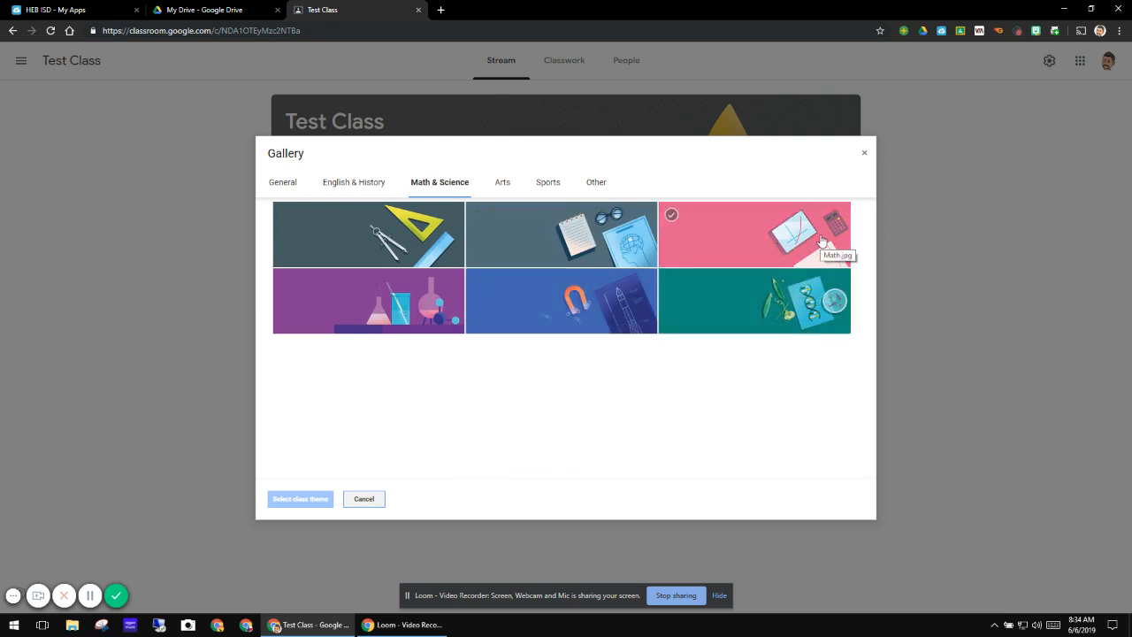
click(626, 309)
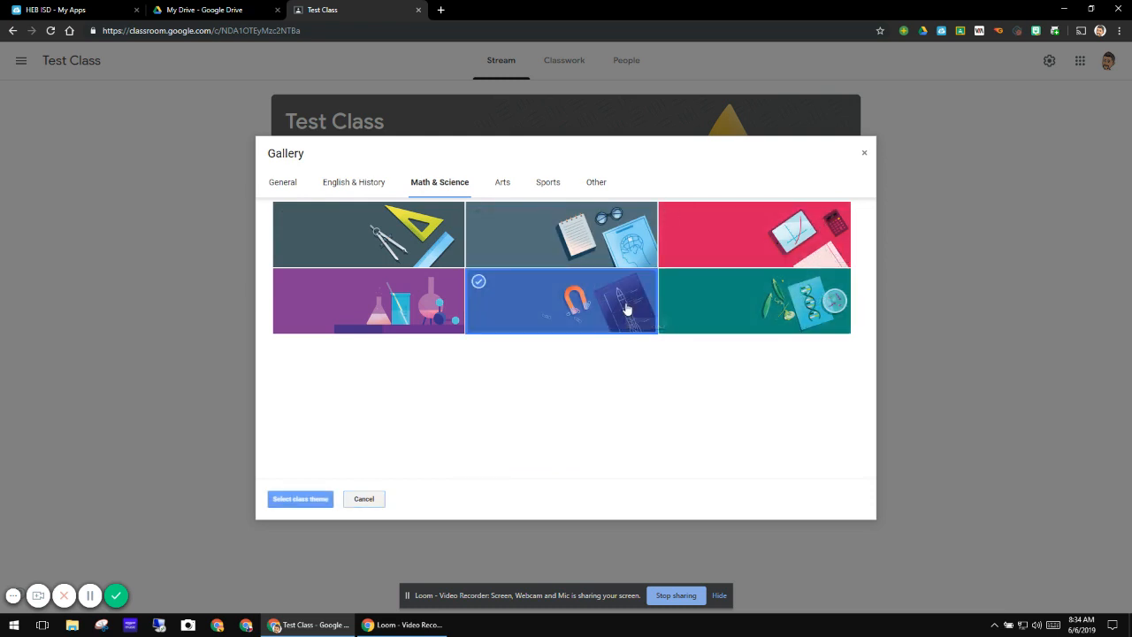
click(300, 501)
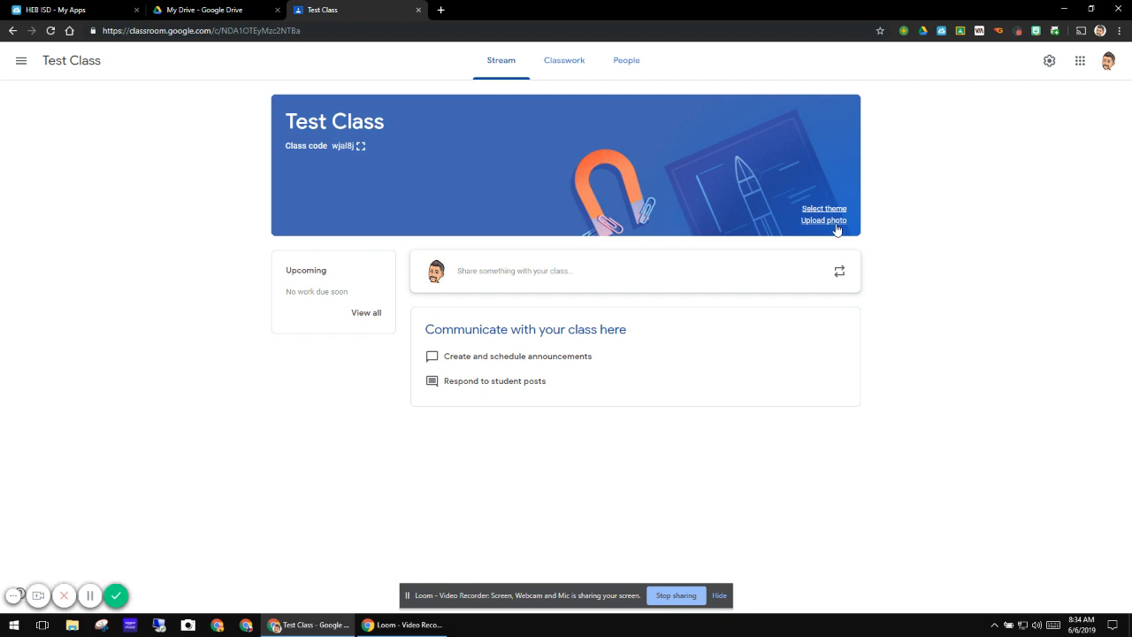
click(837, 228)
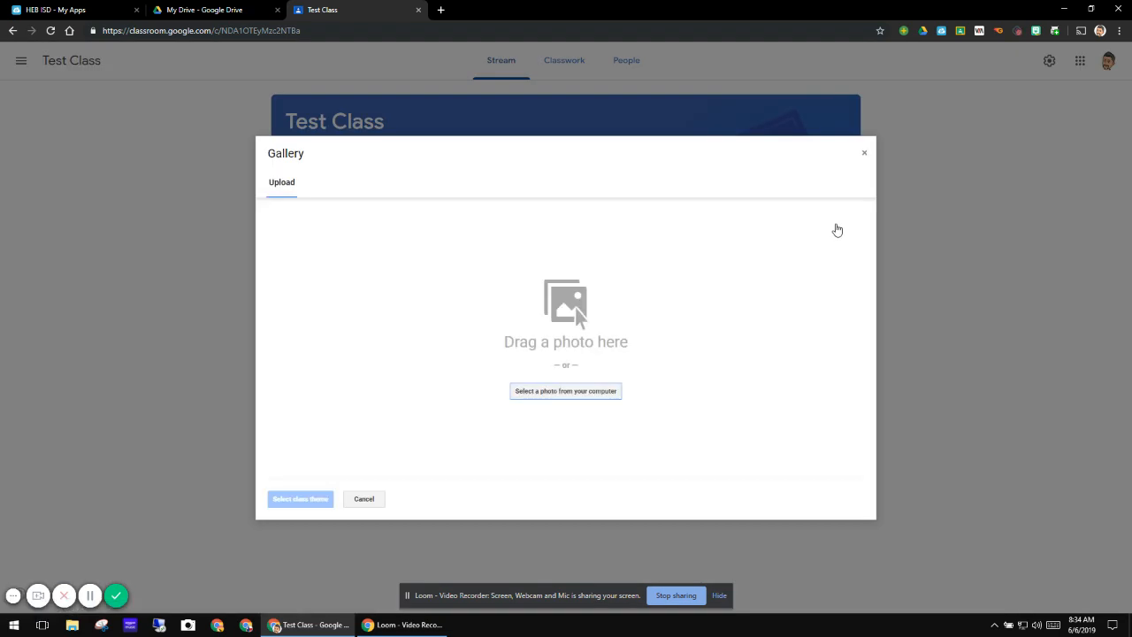
click(557, 392)
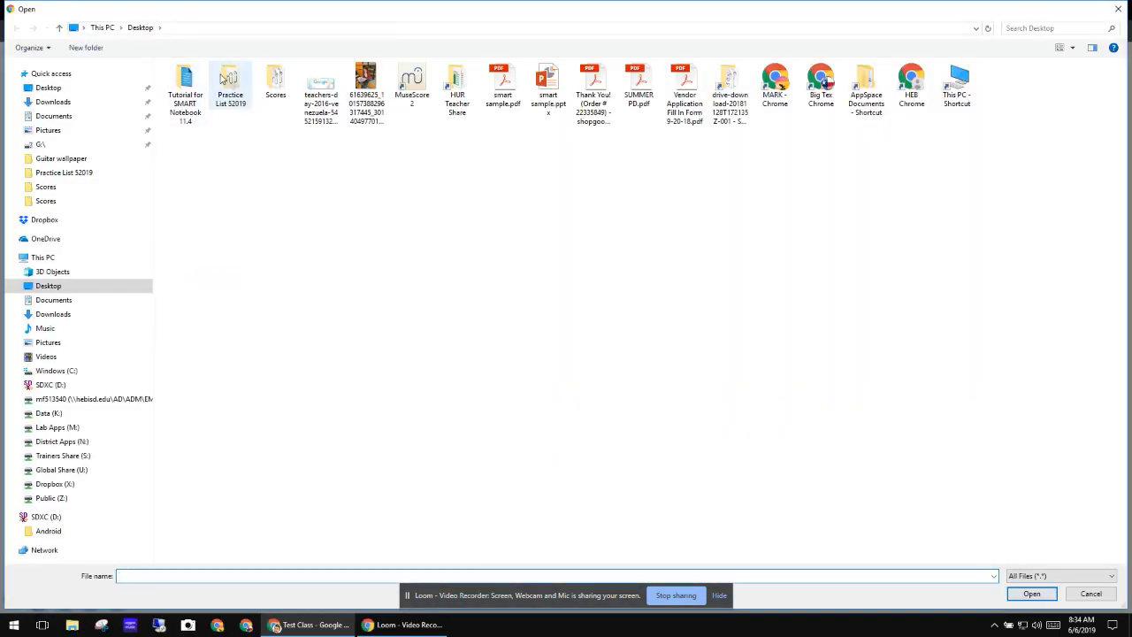
click(326, 90)
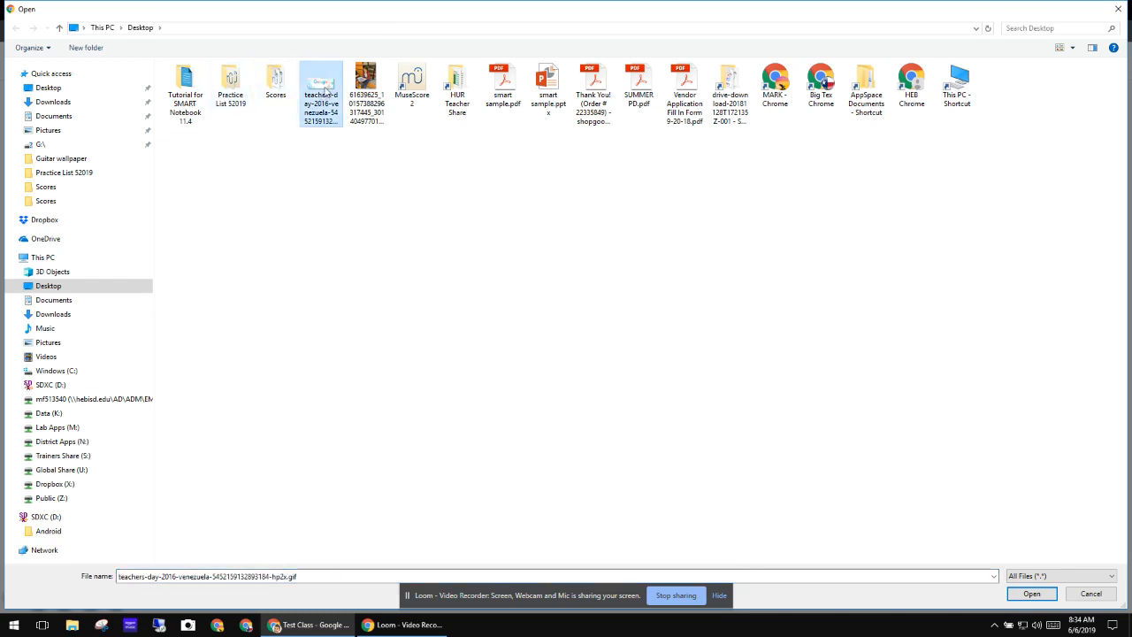
click(1031, 593)
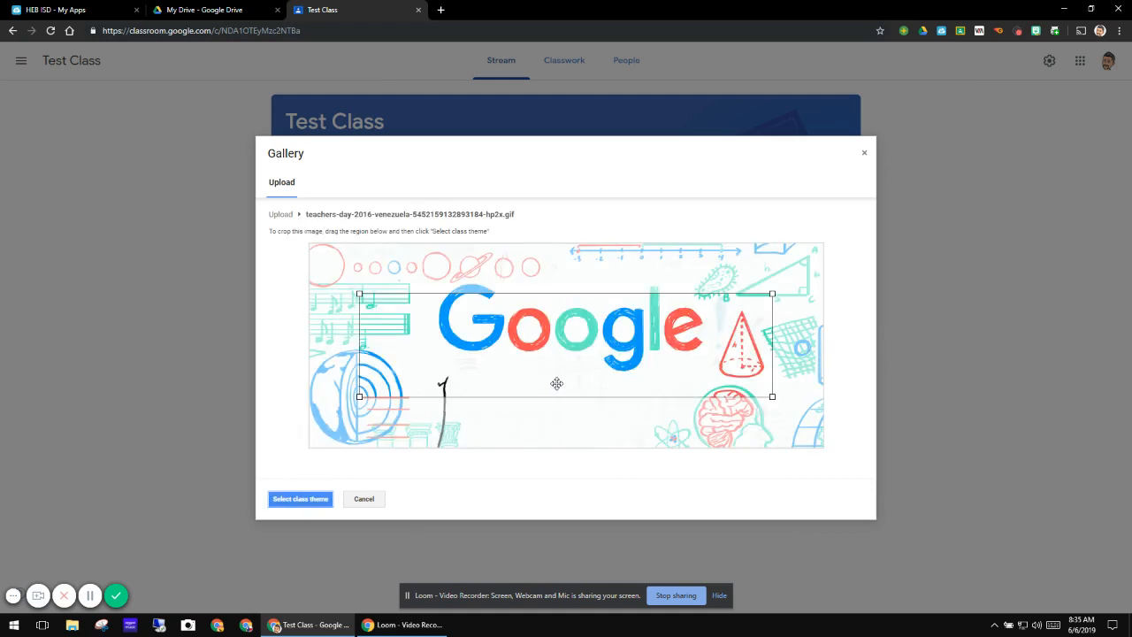
- Enlarge and reposition the crop region around the Google lettering and the equation, and apply the image as the class theme
mouse_move(558, 380)
mouse_down()
mouse_move(563, 368)
mouse_move(550, 369)
mouse_up()
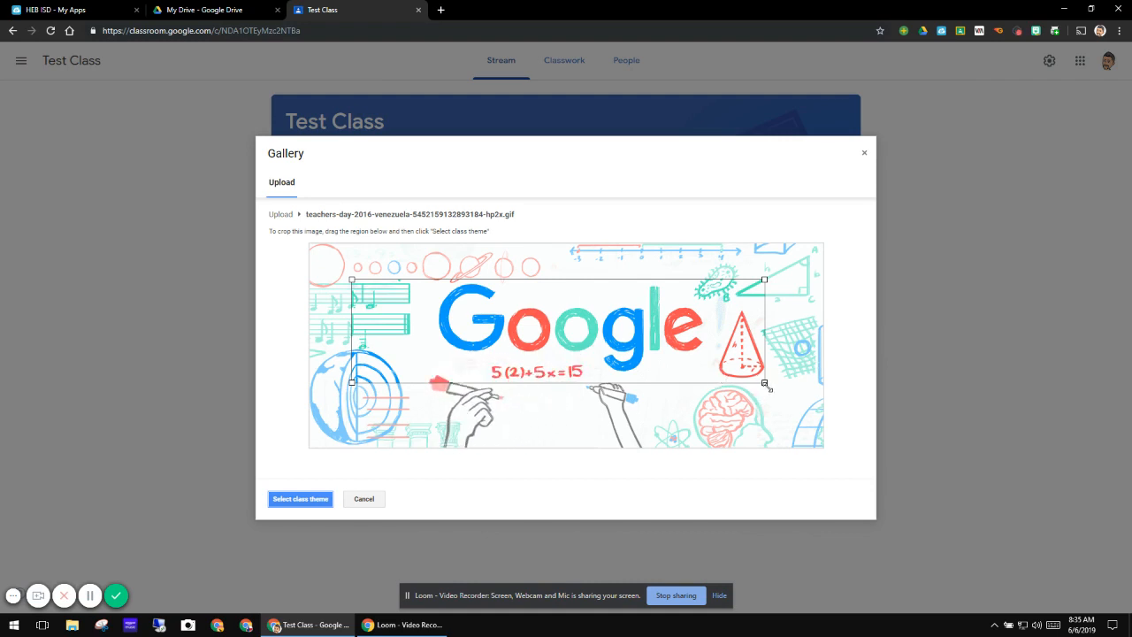
drag(763, 385, 811, 413)
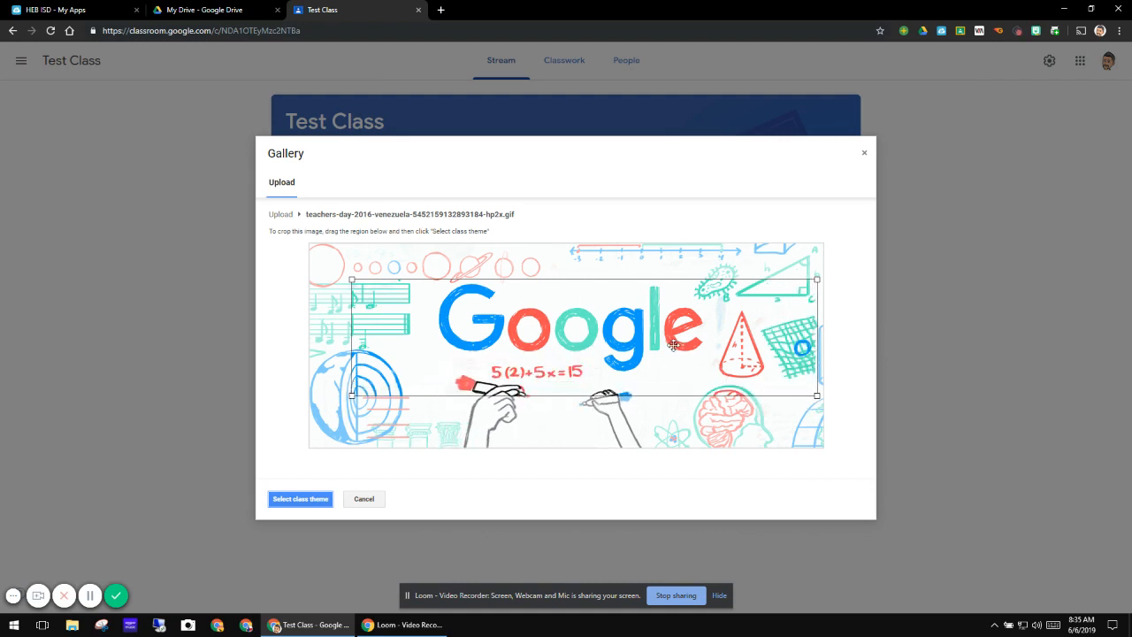
drag(677, 345, 667, 344)
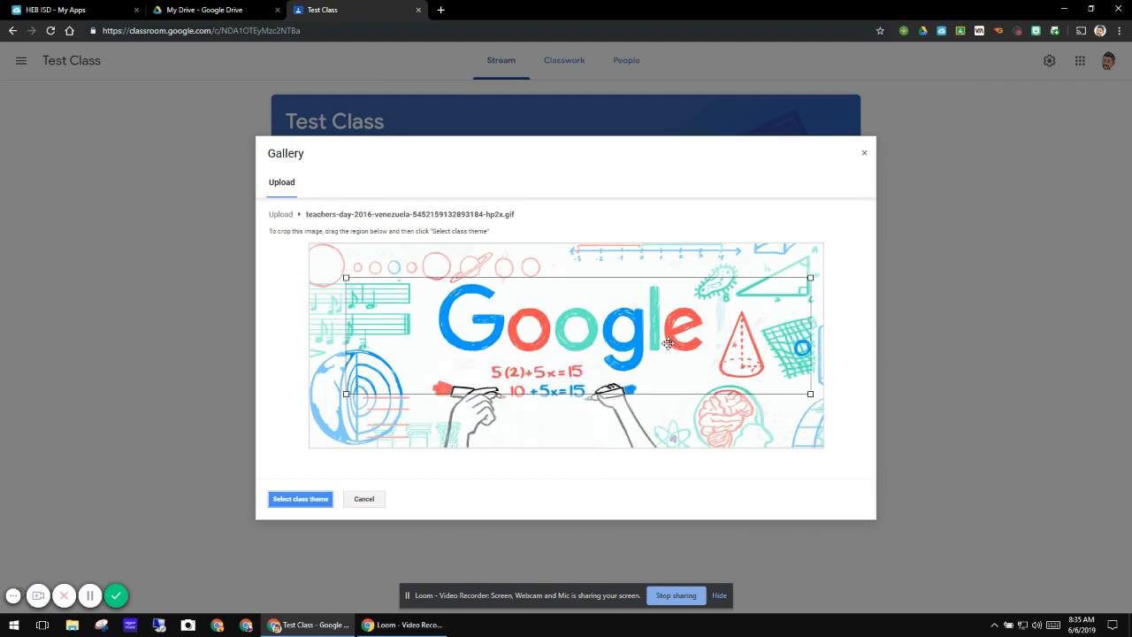
drag(345, 393, 374, 414)
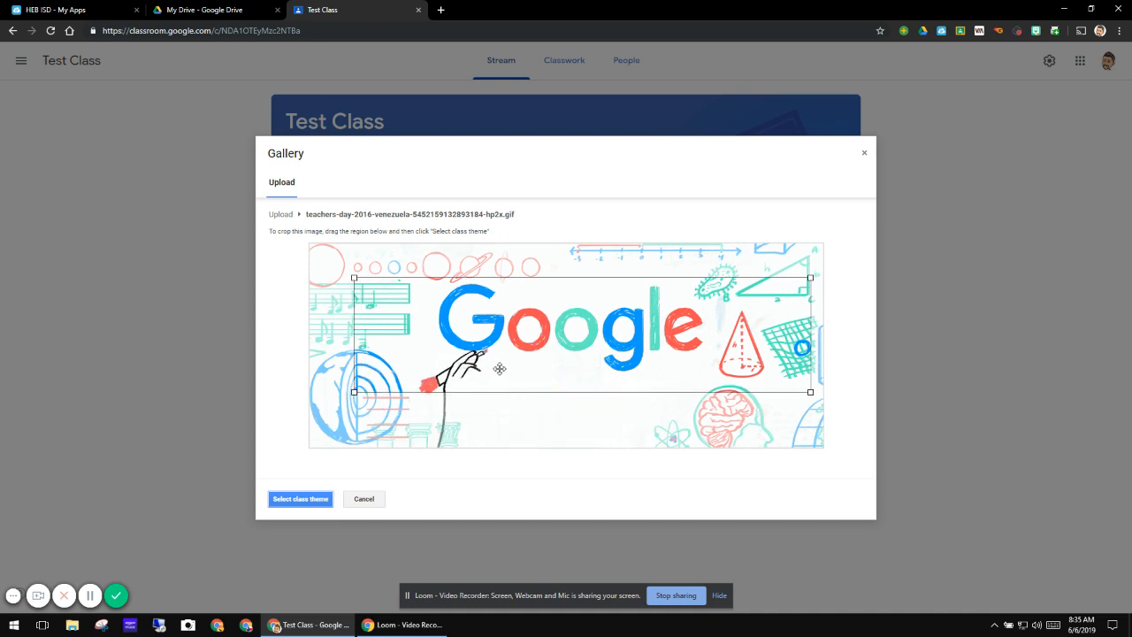
drag(499, 369, 478, 371)
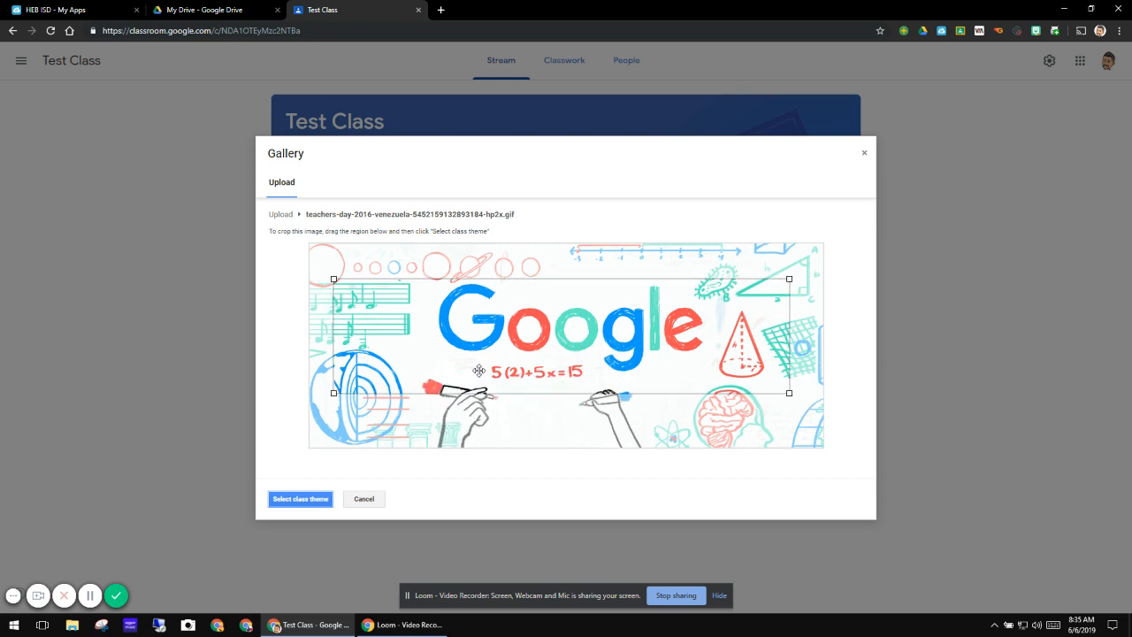
click(327, 501)
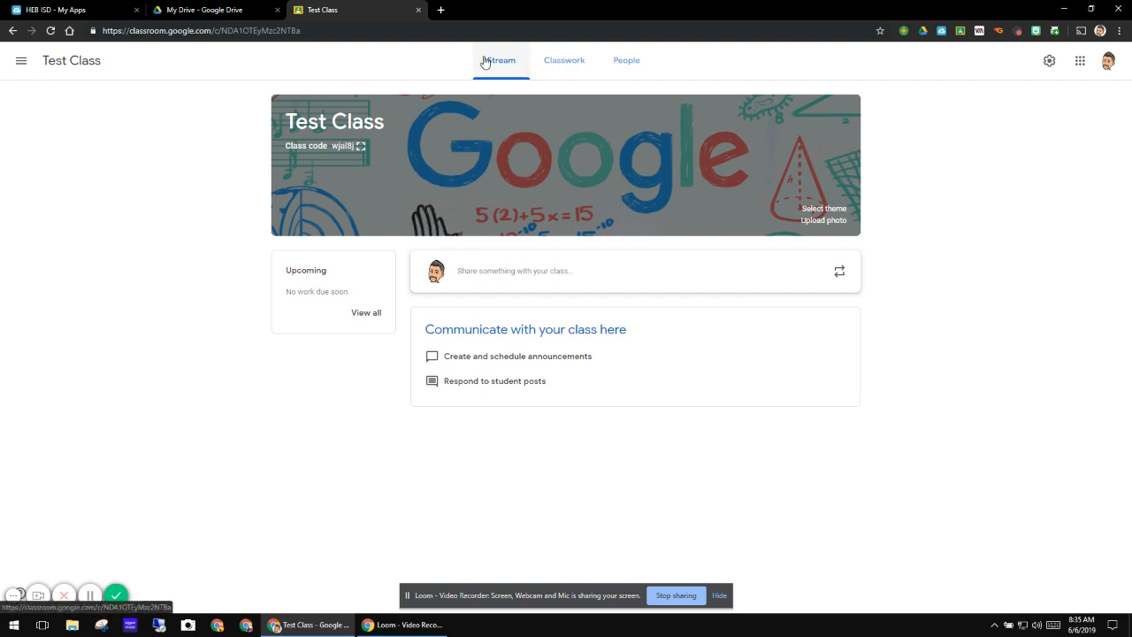
- Open the class settings and enter "Google Basics" as the class description
click(1049, 61)
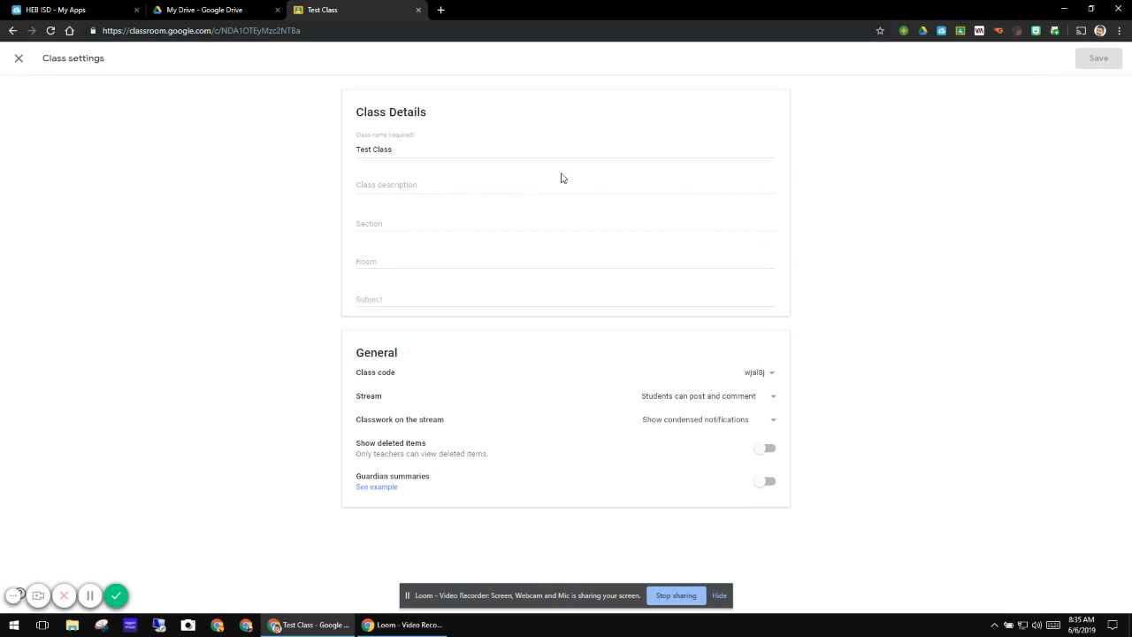
click(418, 184)
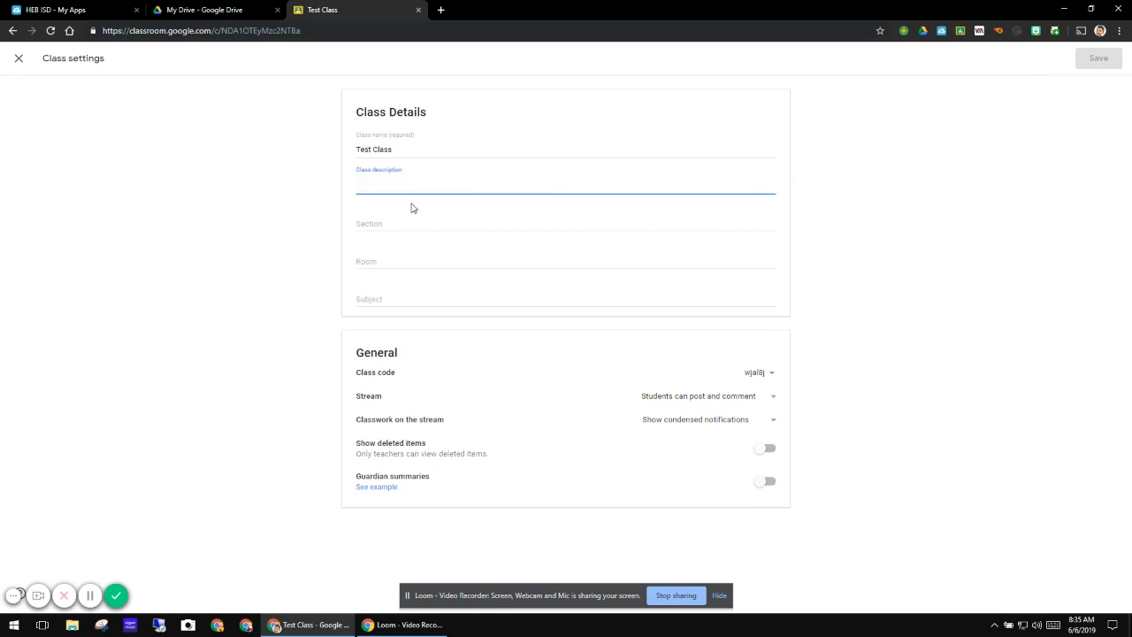
click(410, 221)
click(407, 255)
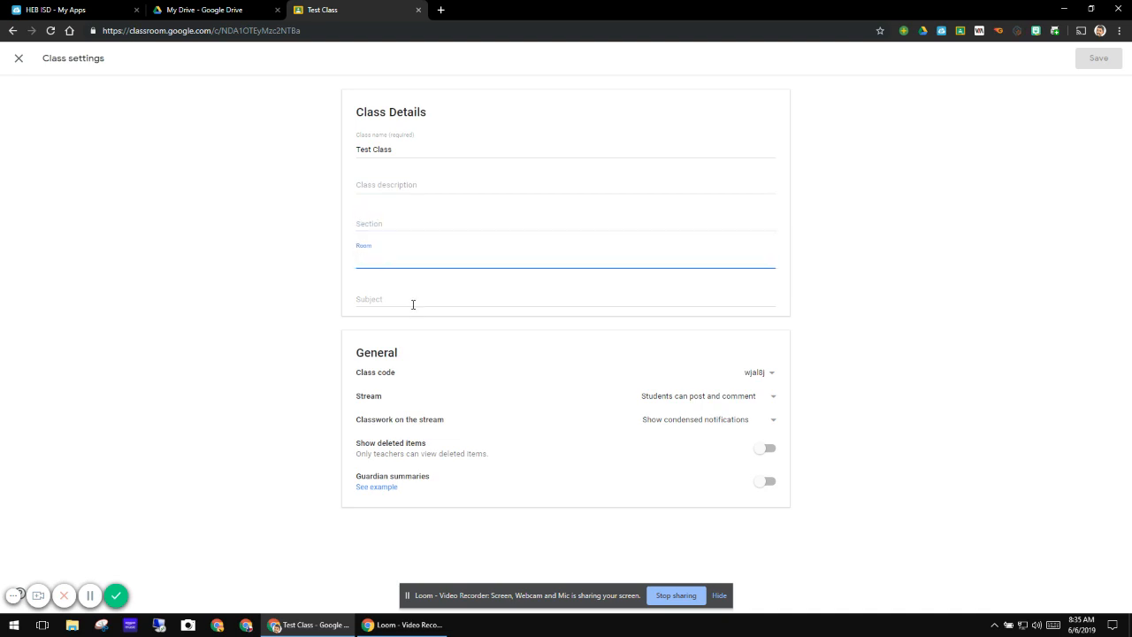
click(415, 303)
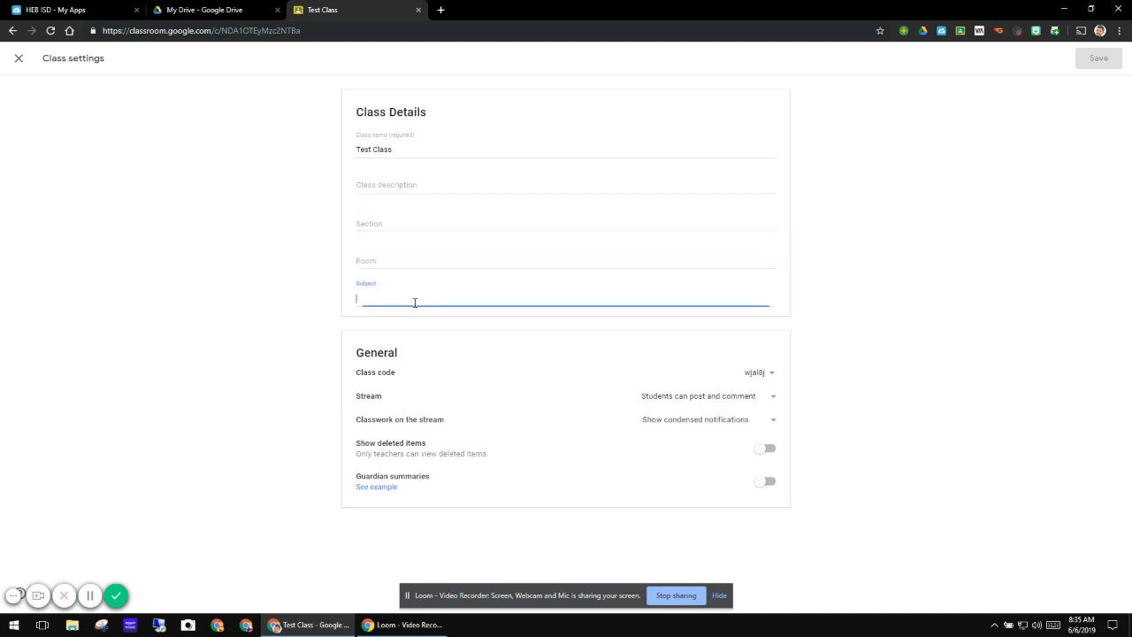
click(439, 185)
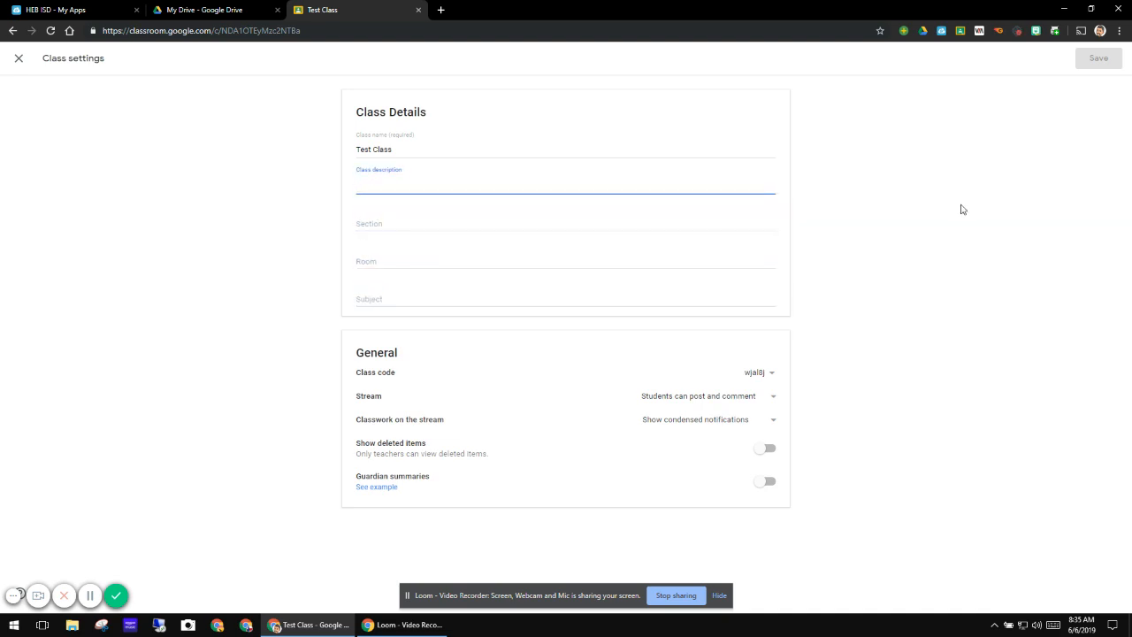
text(Google Basics)
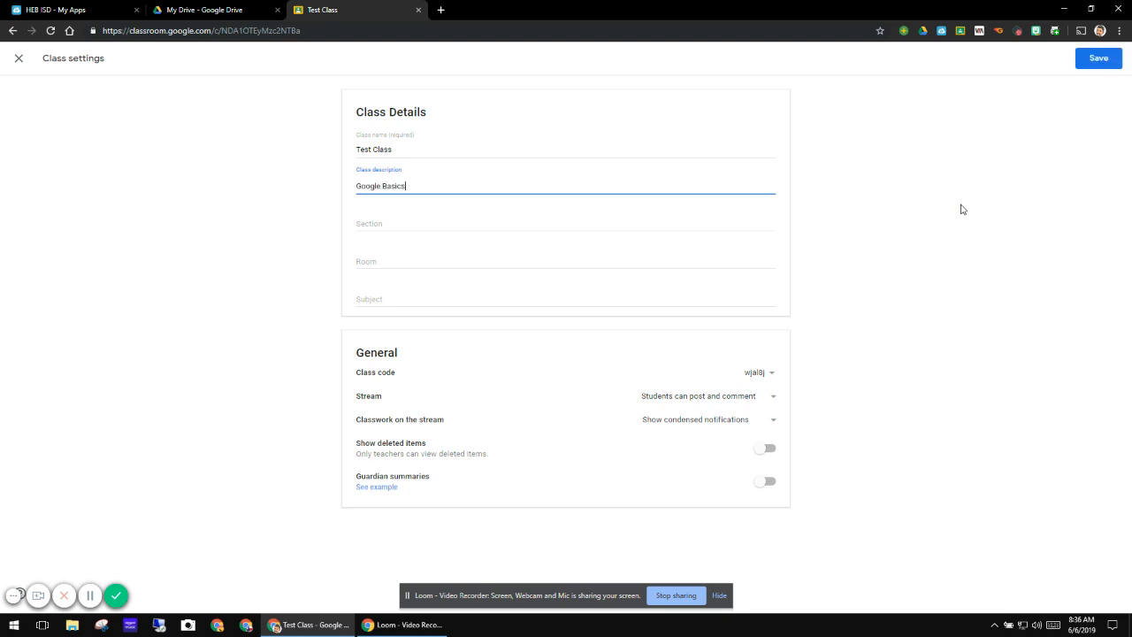
click(699, 224)
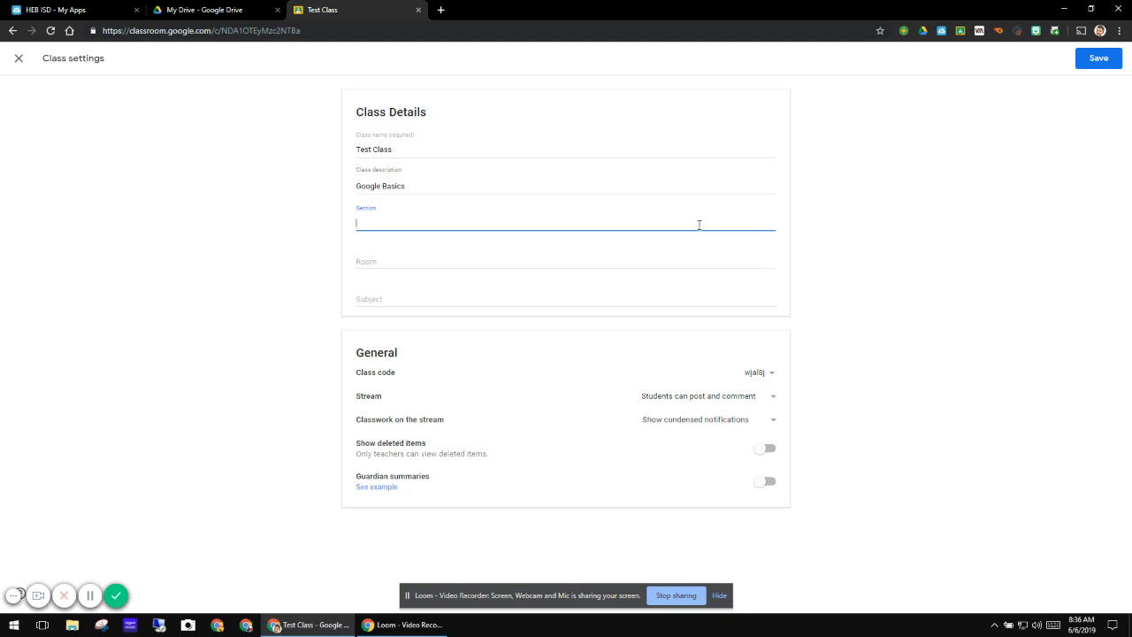
- Display the class code in full-screen view and close it to return to the class settings
click(772, 375)
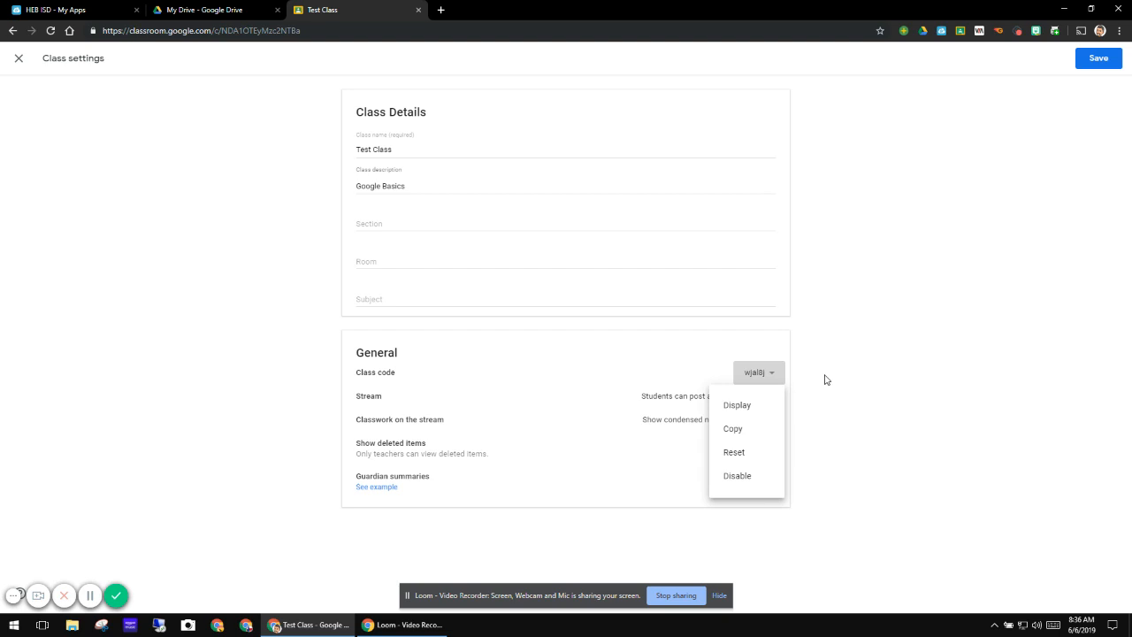
click(739, 407)
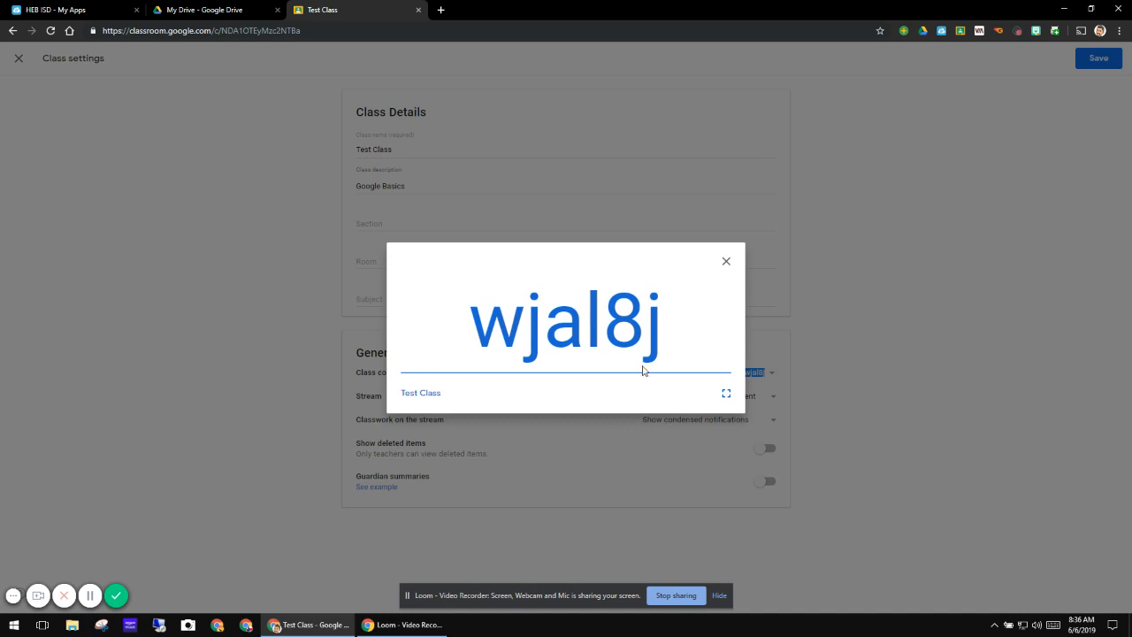
click(726, 393)
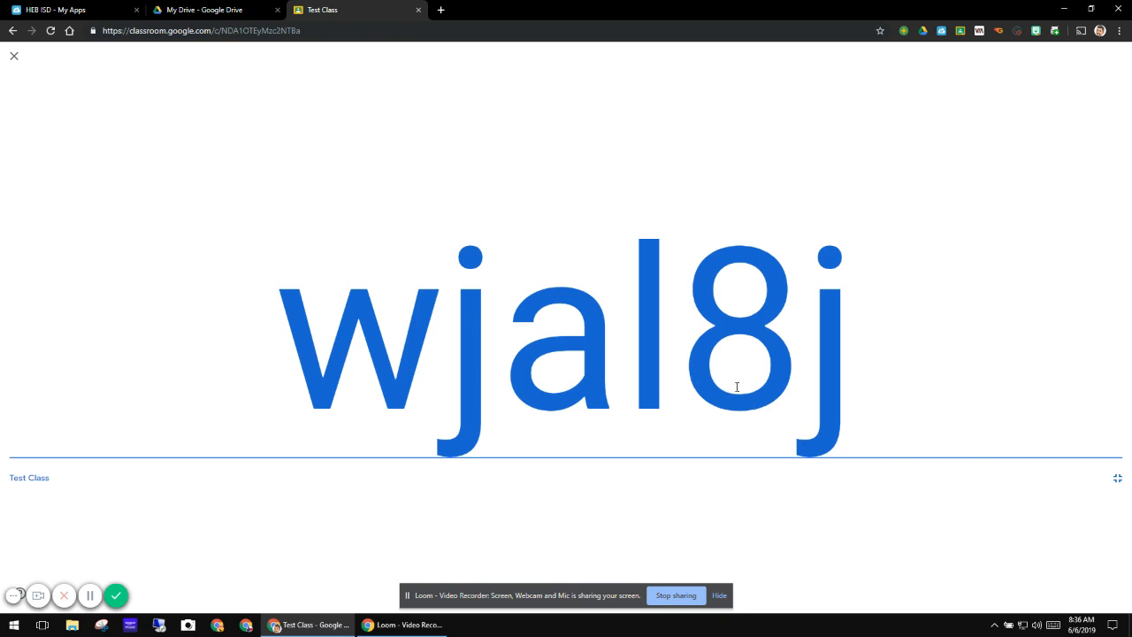
click(14, 59)
- Reset the class code repeatedly to generate a new code for Test Class
drag(744, 375, 772, 376)
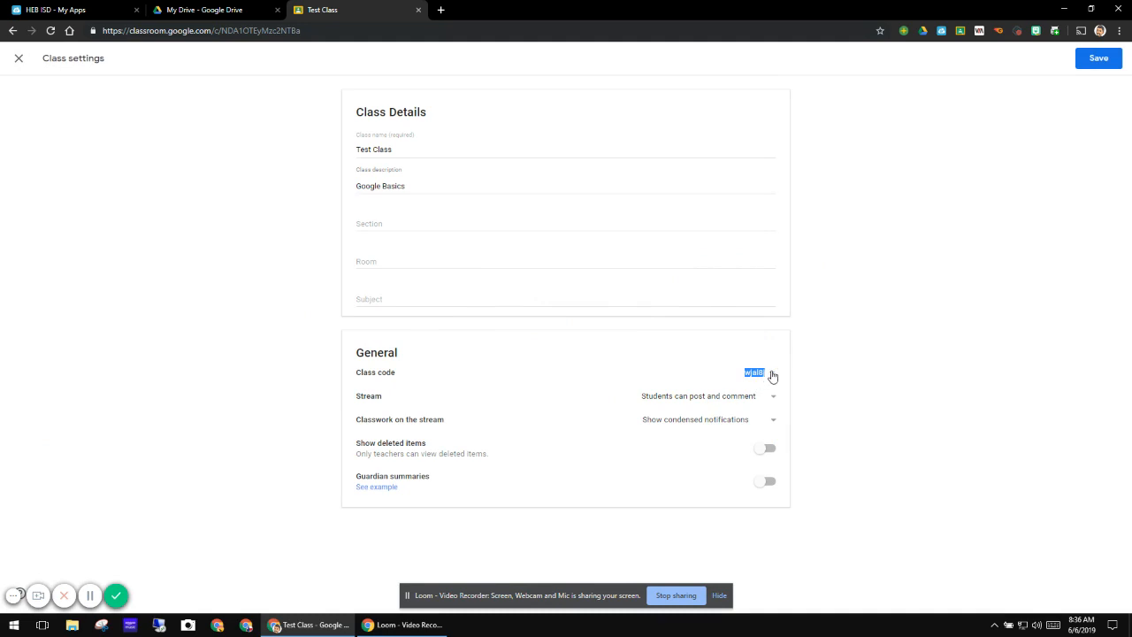
click(772, 375)
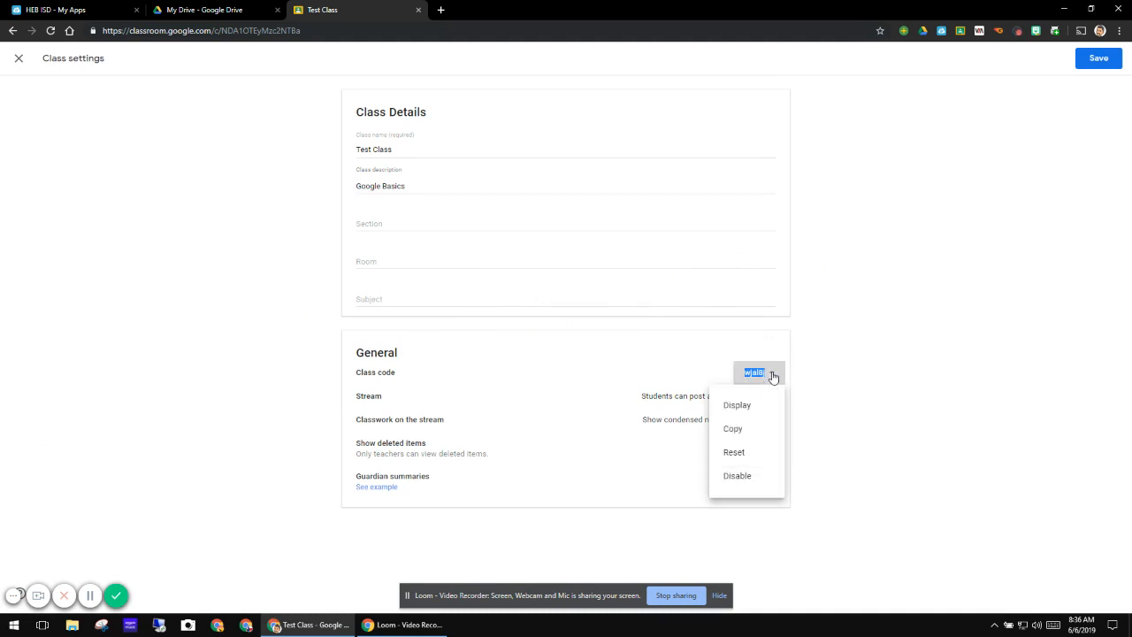
click(745, 453)
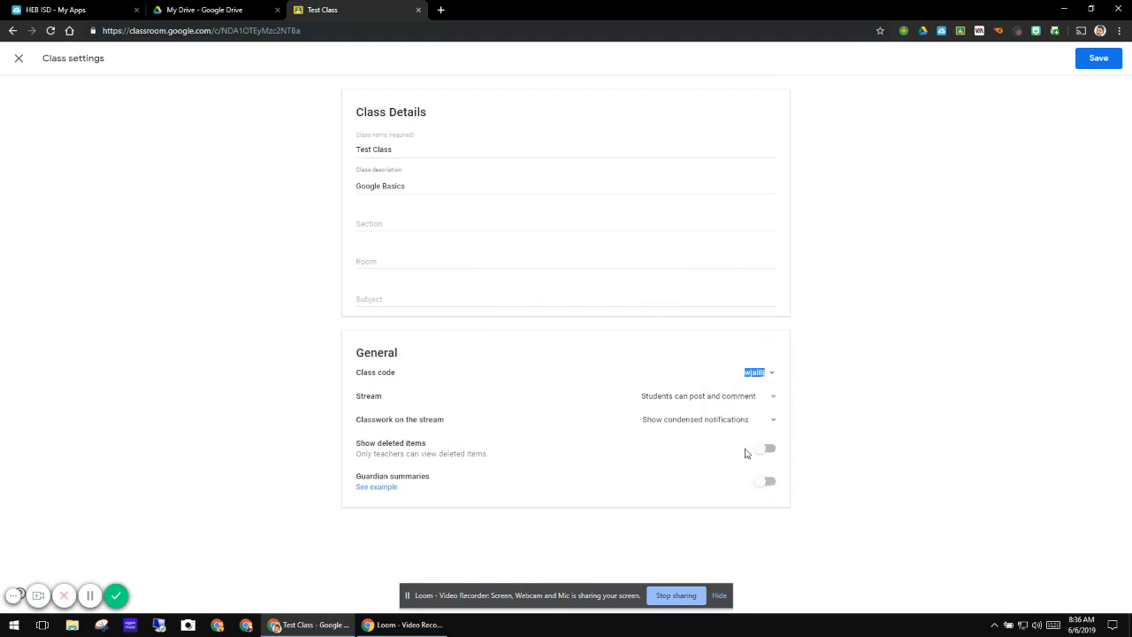
click(775, 375)
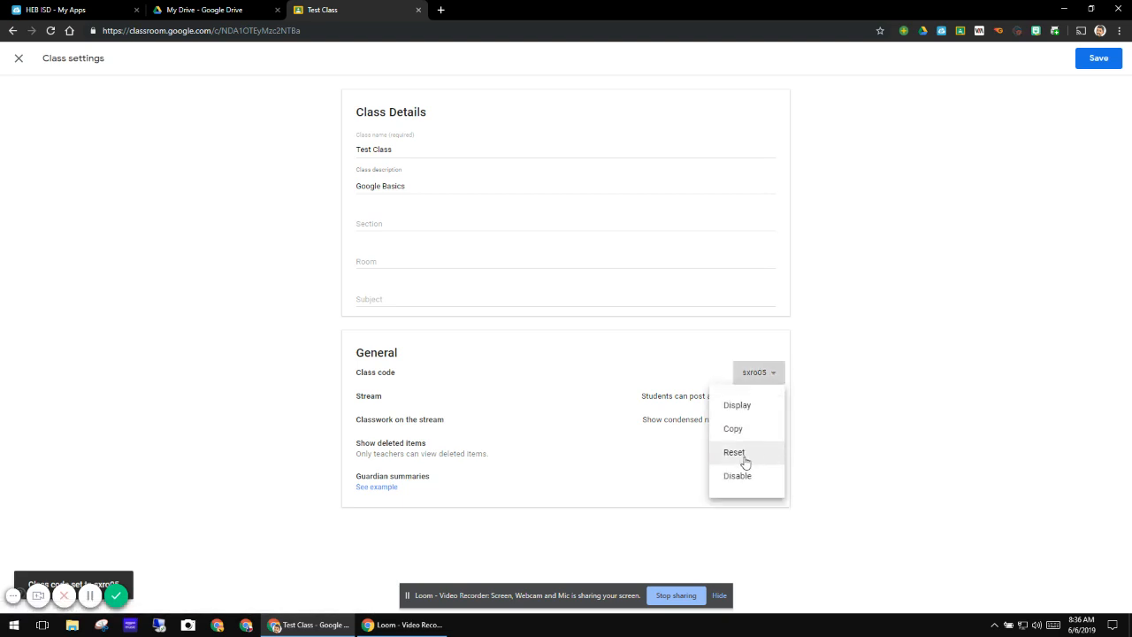
click(745, 460)
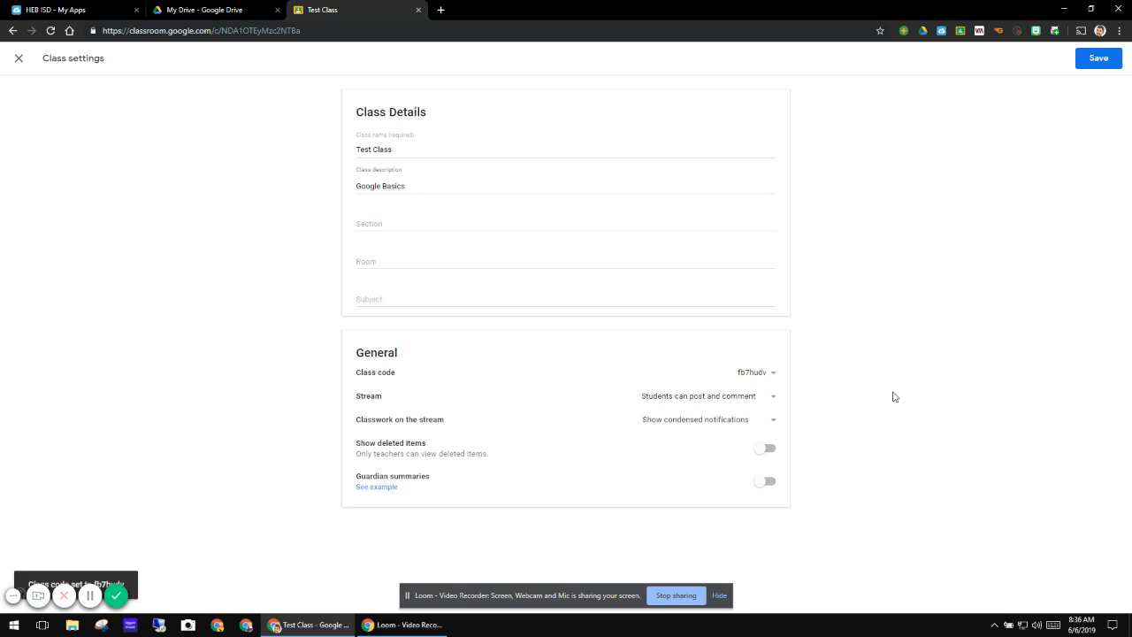
click(775, 375)
click(748, 431)
- Set Stream to "Only teachers can post or comment", keep Classwork on the stream at "Show condensed notifications", and save the class settings
click(773, 399)
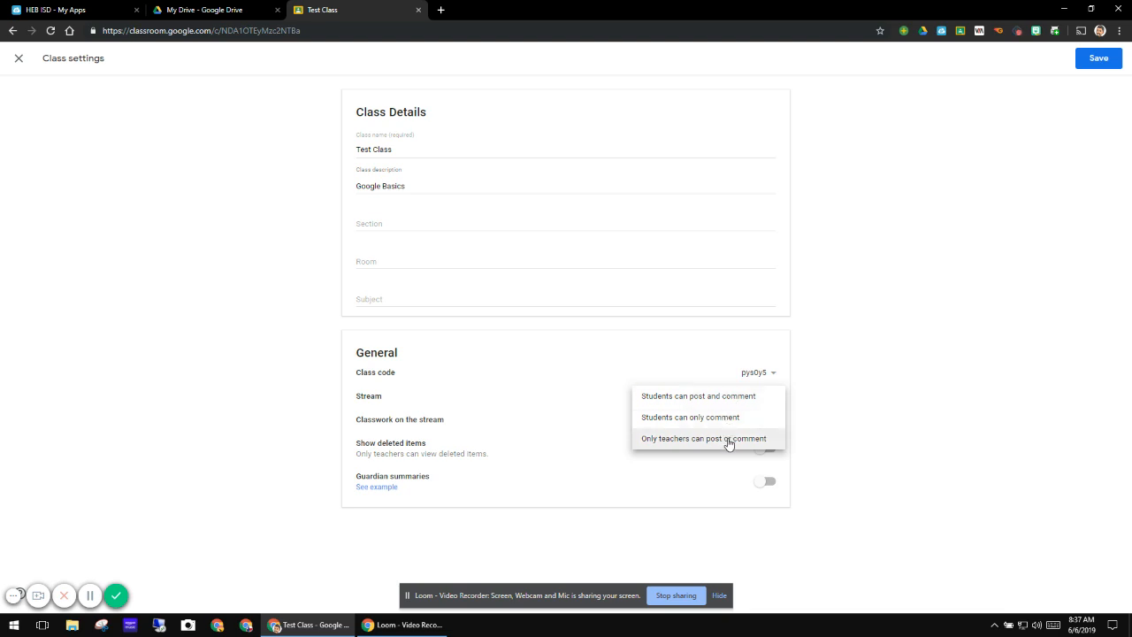
click(728, 439)
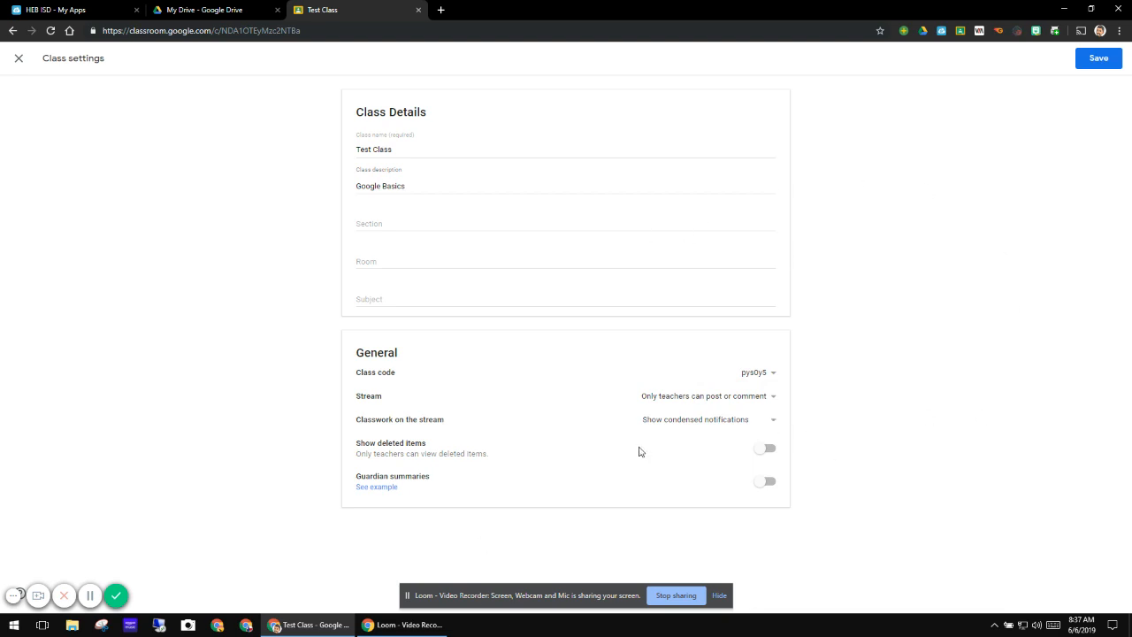
click(775, 425)
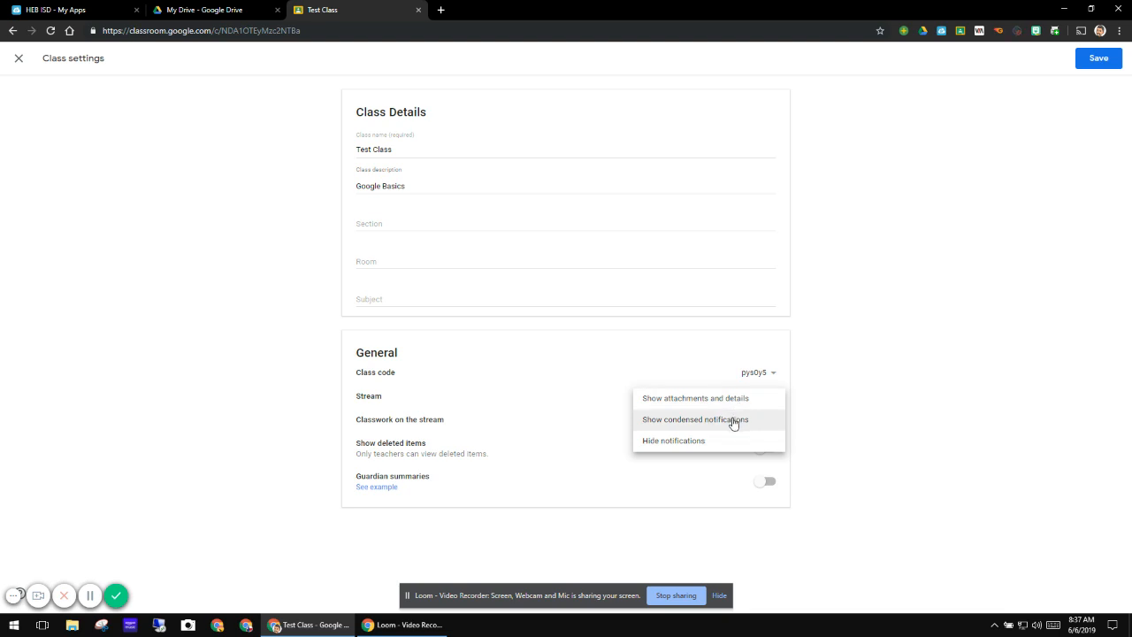
click(733, 421)
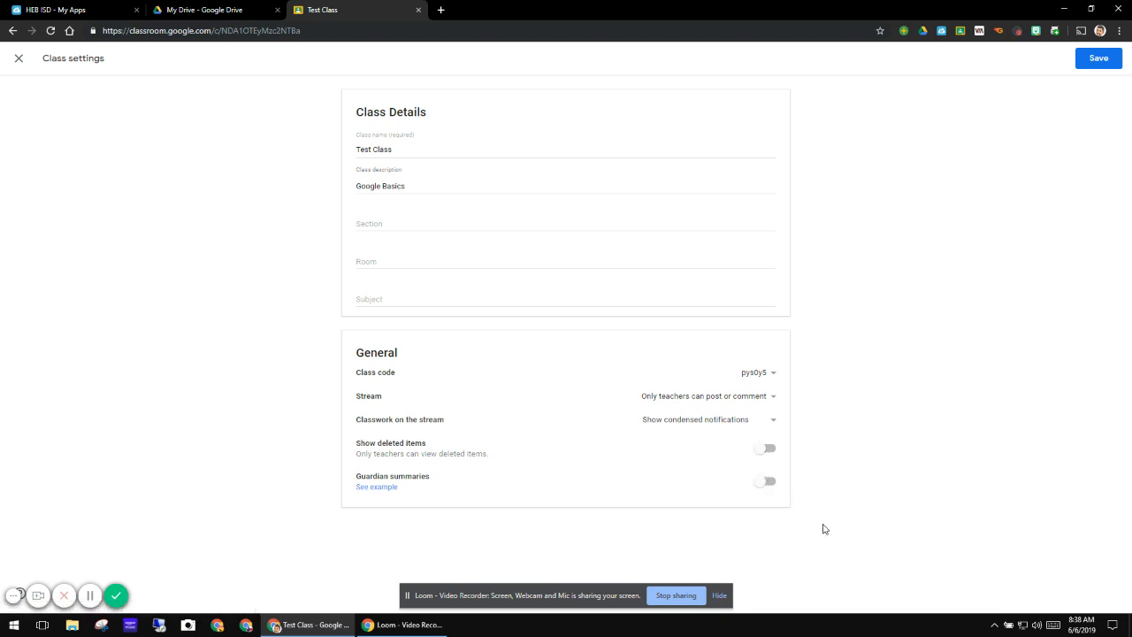
click(1103, 59)
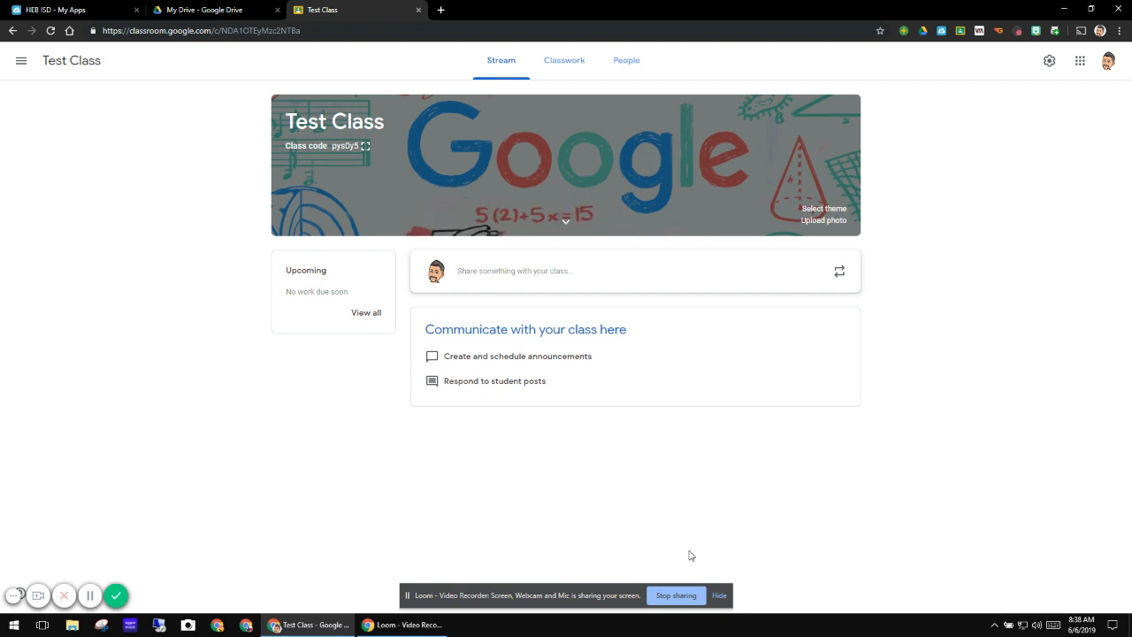
- Open the Classwork page, view the class's Google Calendar, and close the calendar
click(571, 62)
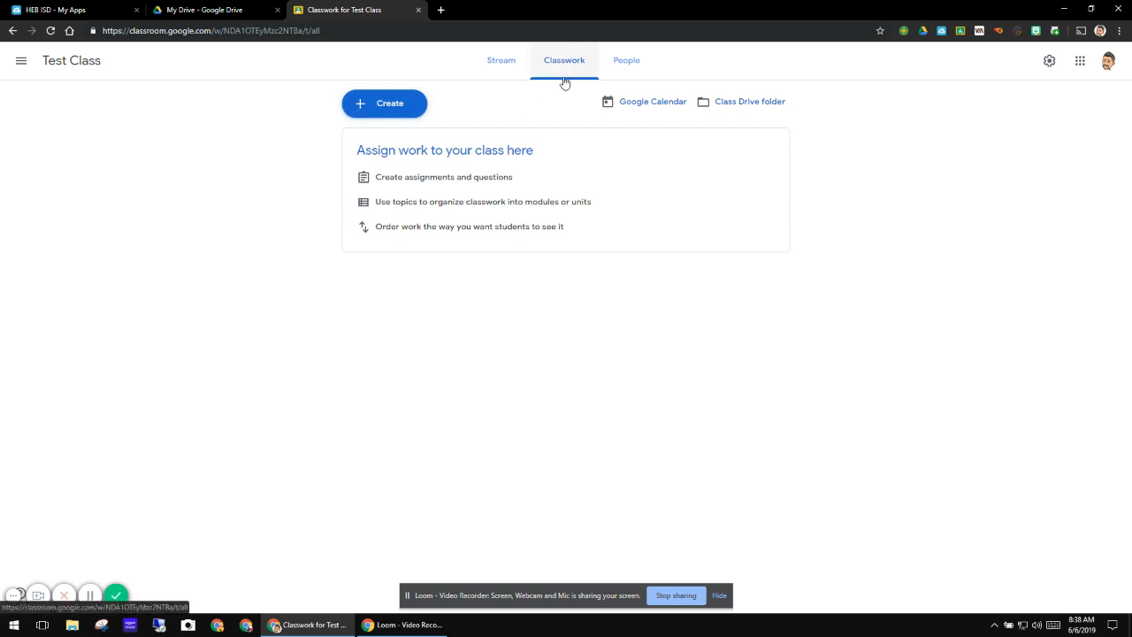
click(629, 107)
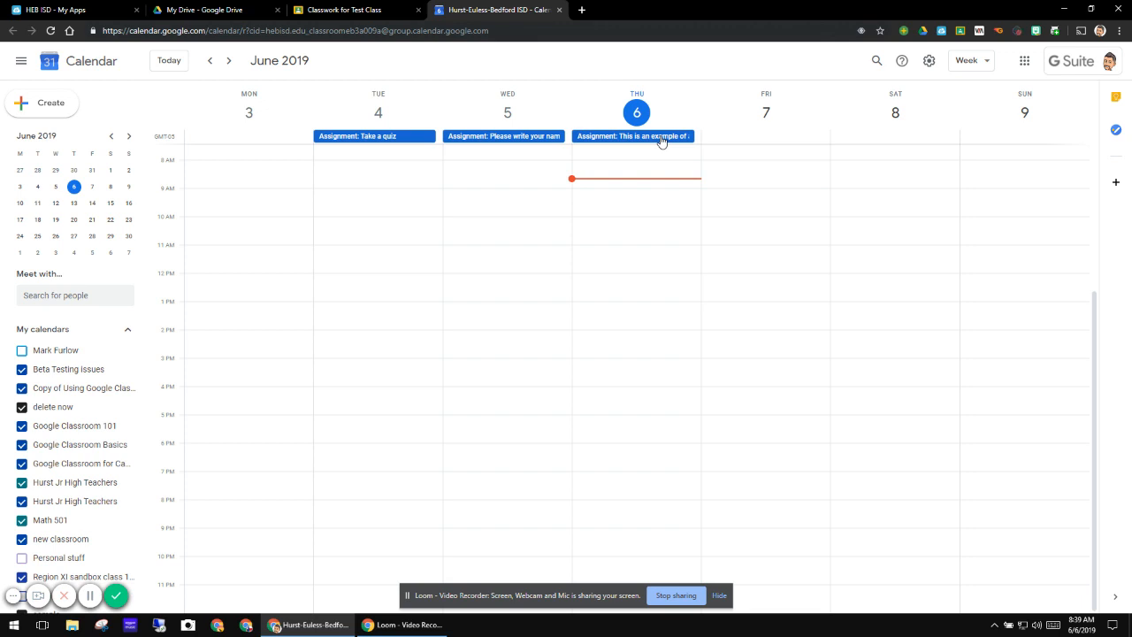
click(560, 9)
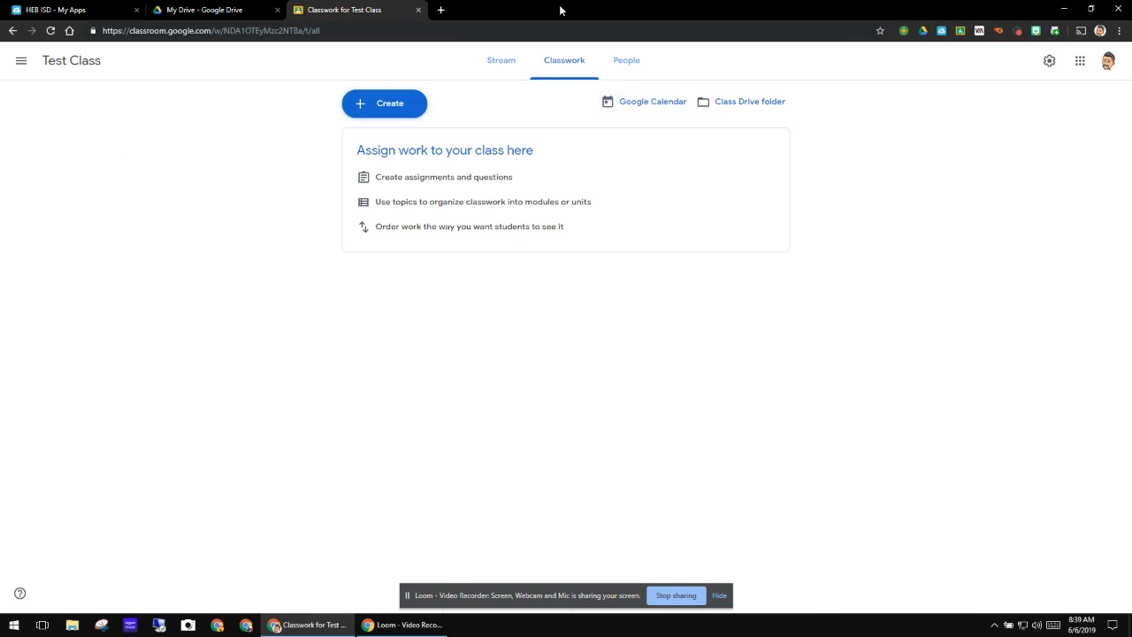
- Open the People page, search by first name for a co-teacher, add the match to the teacher invitation, and cancel the invitation
click(625, 62)
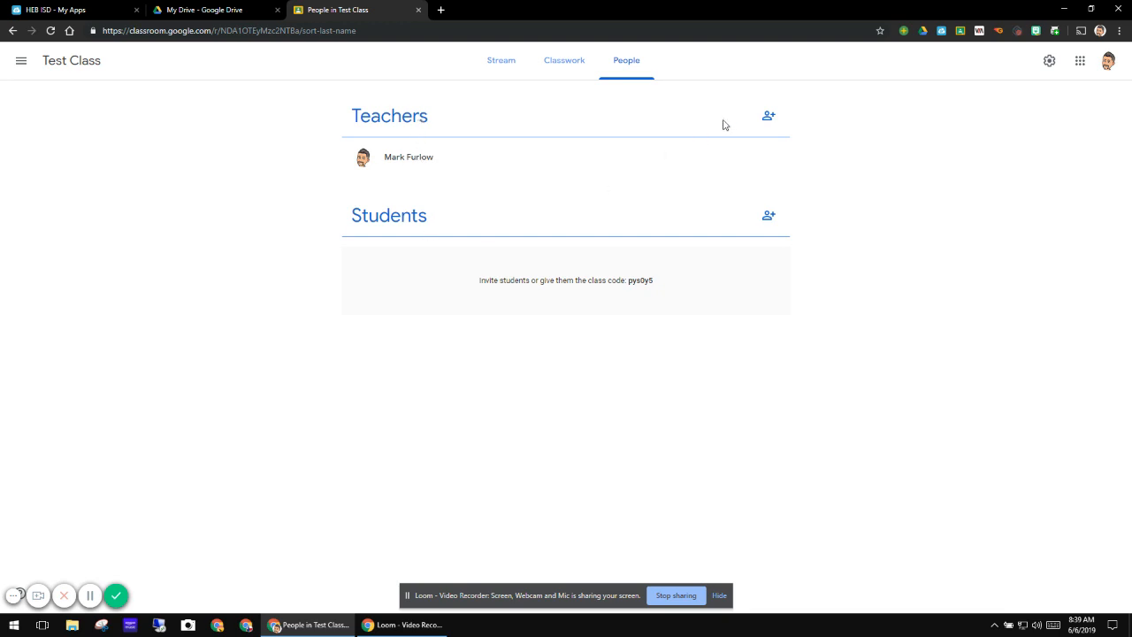
click(769, 115)
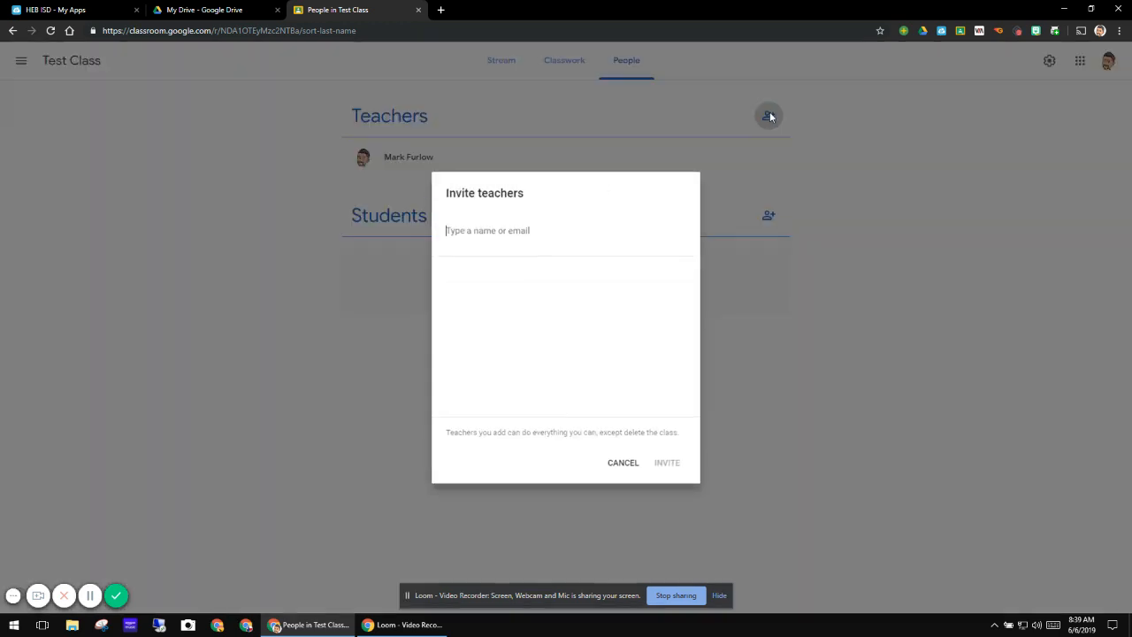
click(542, 238)
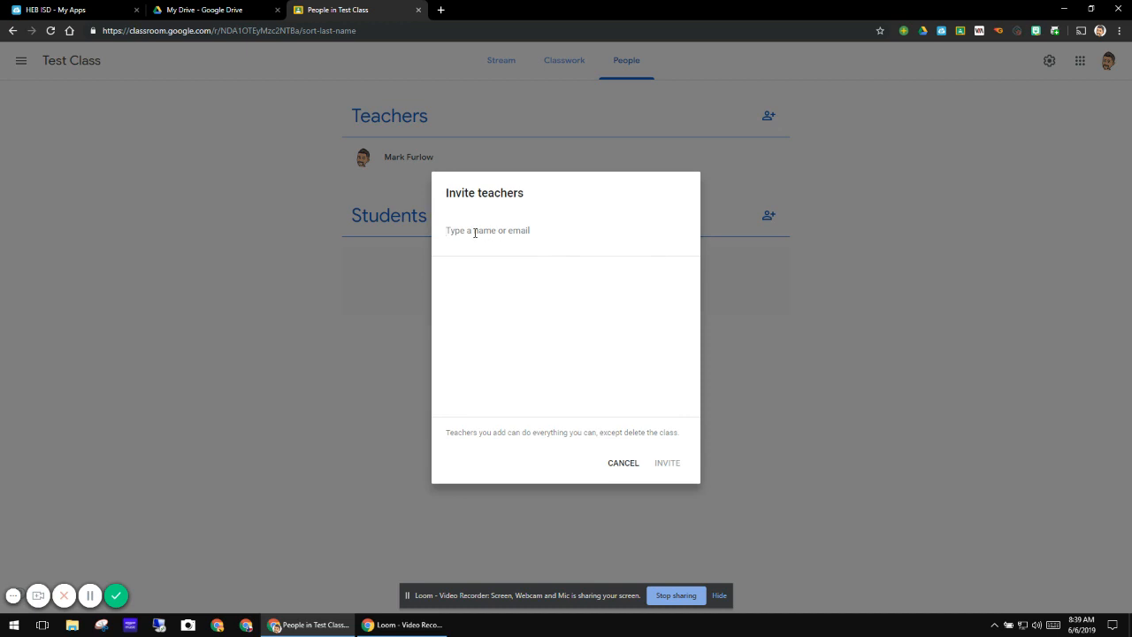
text(jeffer)
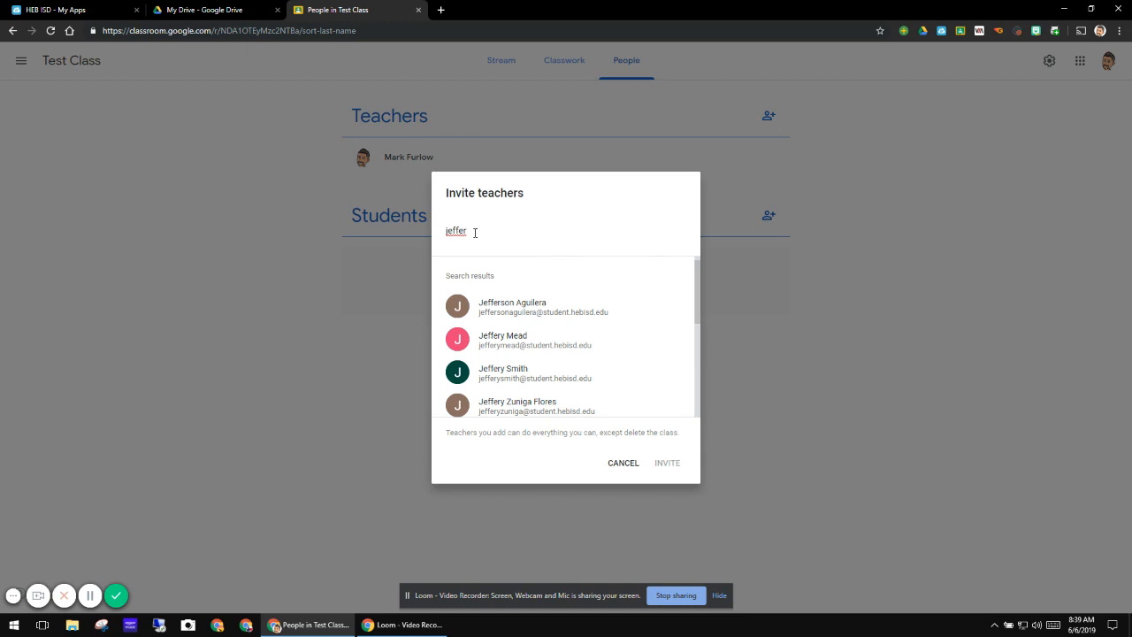
text(ey)
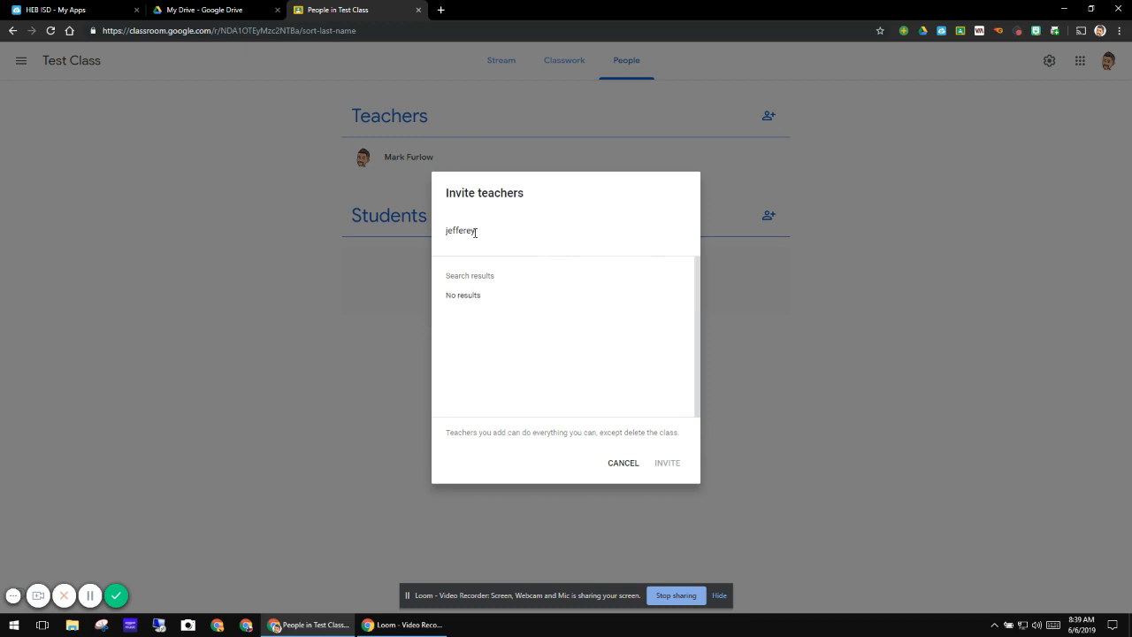
key(BackSpace)
key(BackSpace)
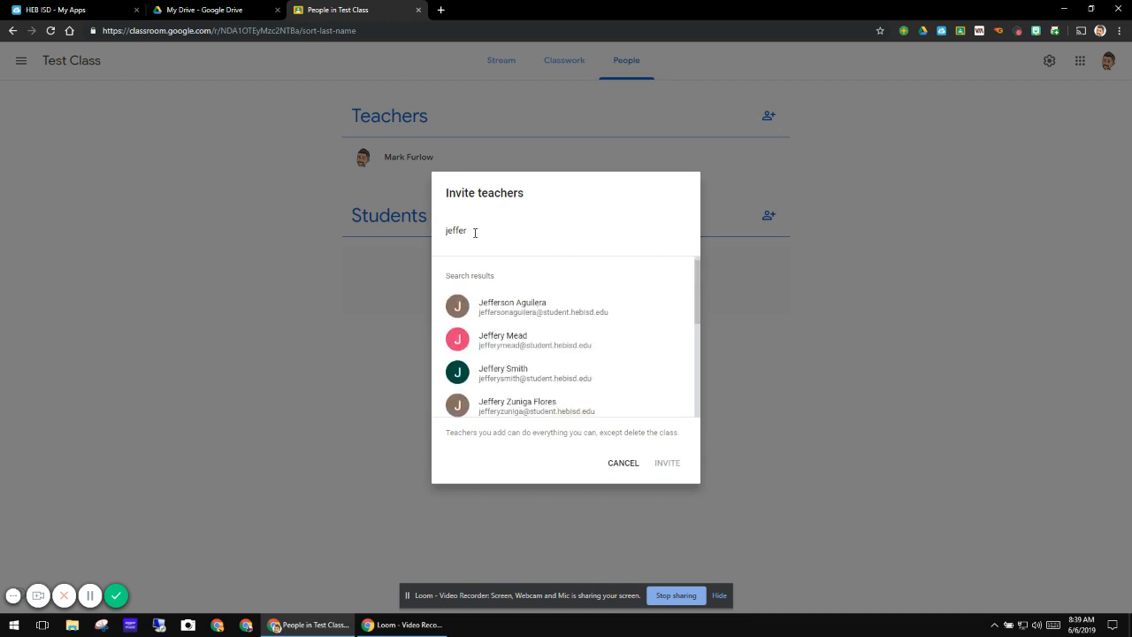
key(BackSpace)
key(BackSpace)
text(r)
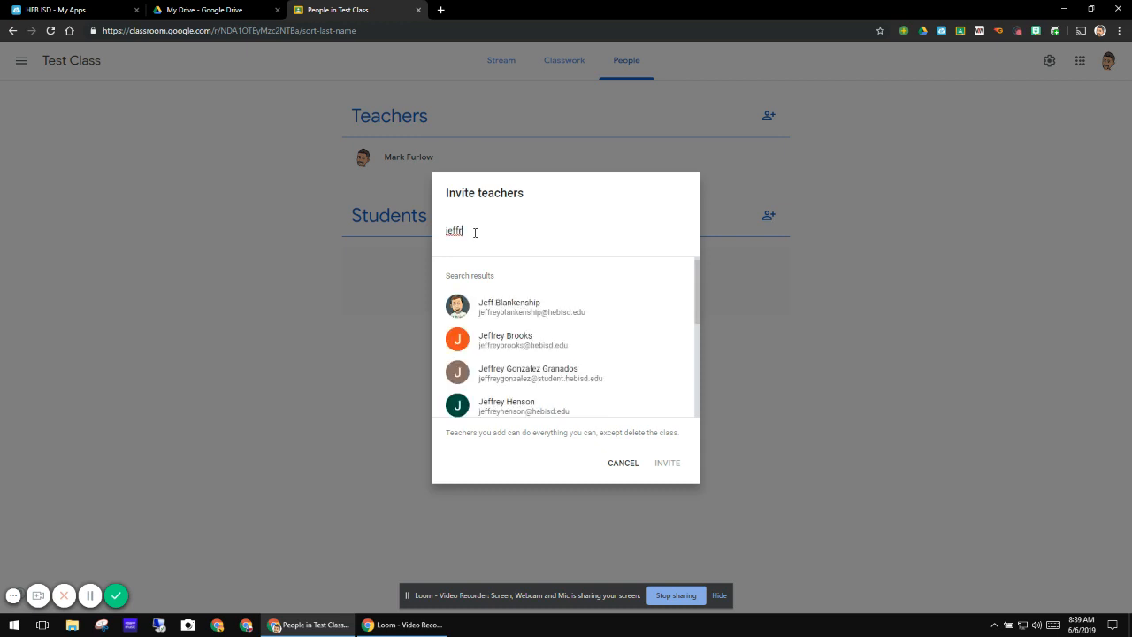
click(490, 308)
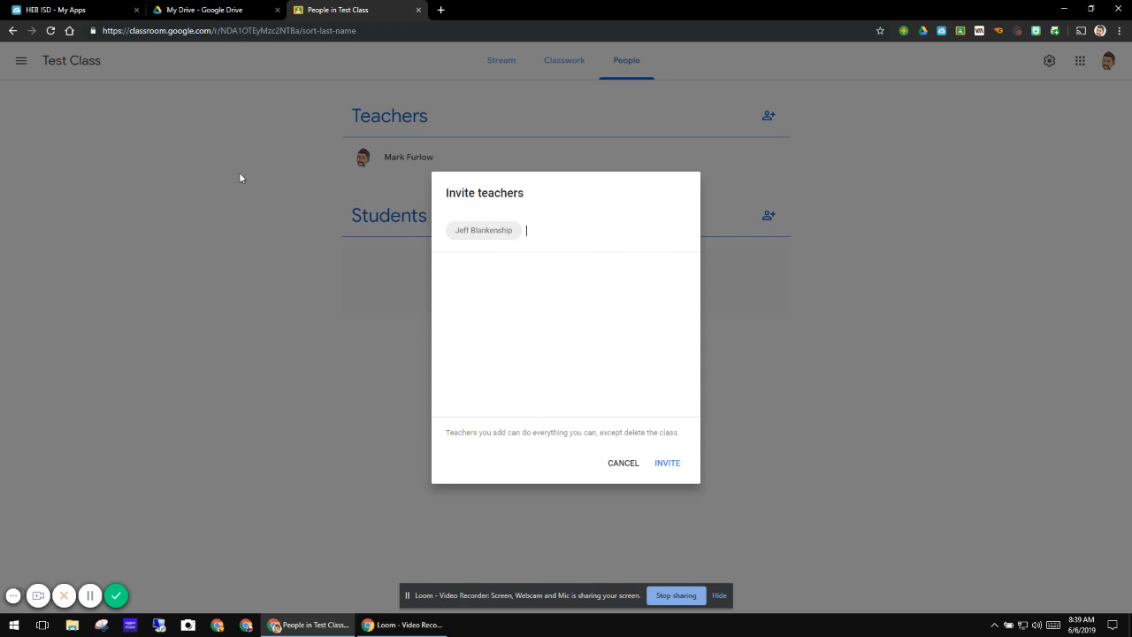
click(631, 467)
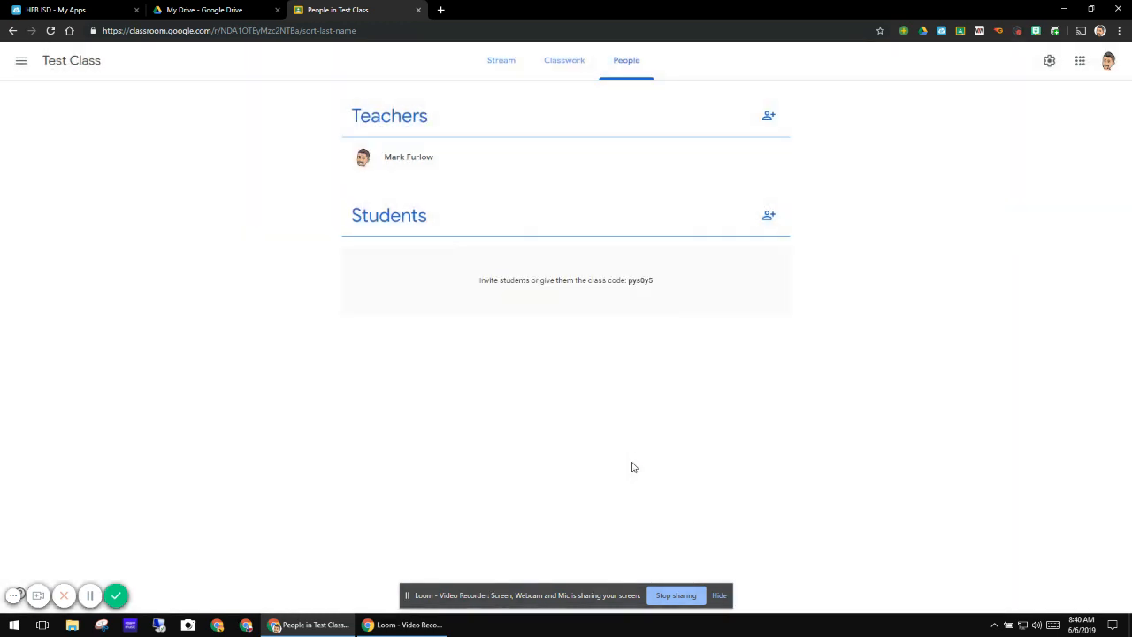
- Search for "cla" in the student invitation and cancel without inviting anyone
click(770, 216)
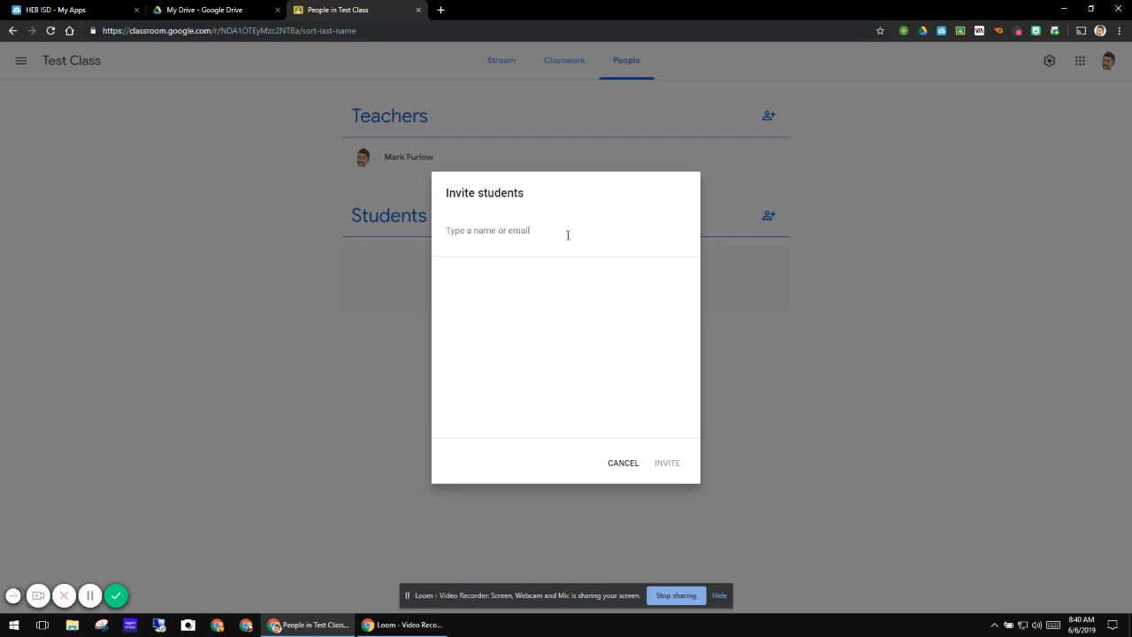
text(cla)
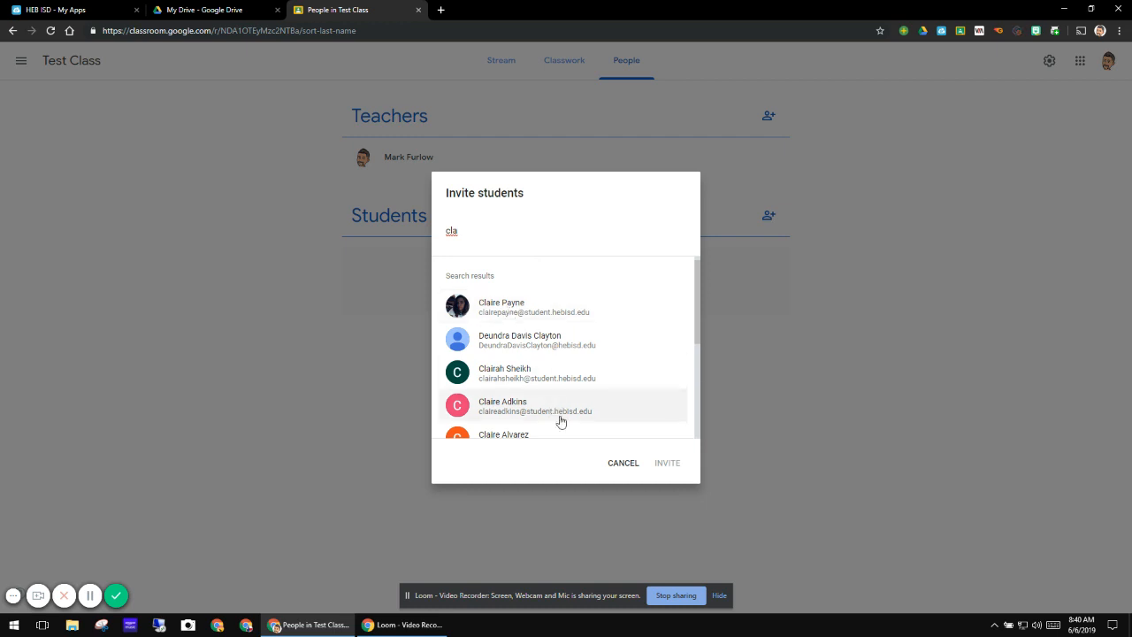
click(623, 463)
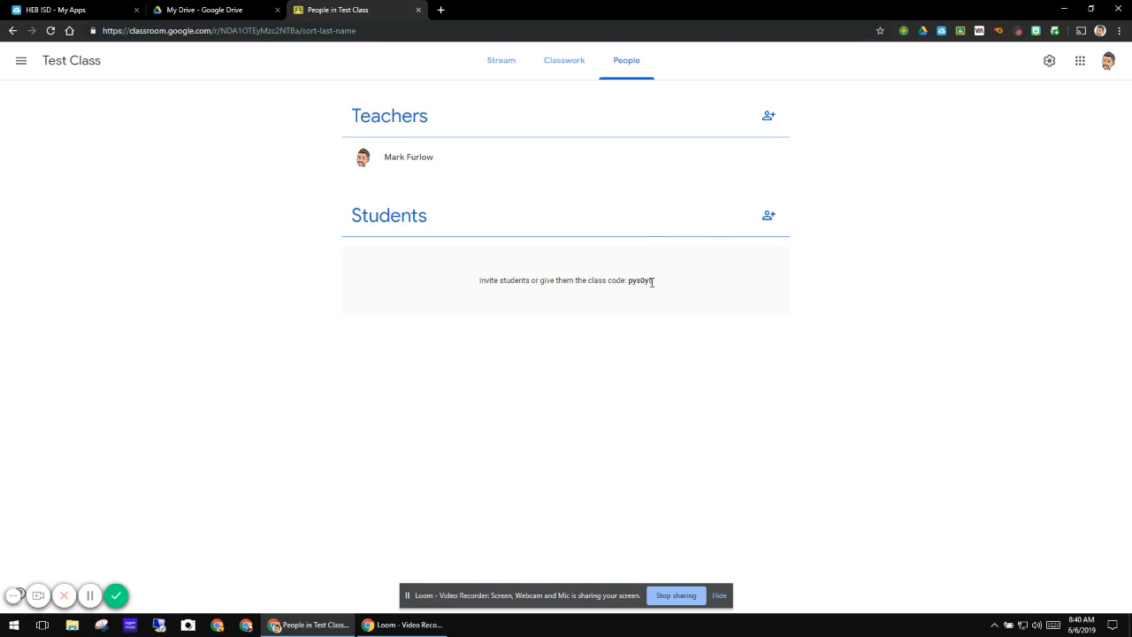
click(771, 216)
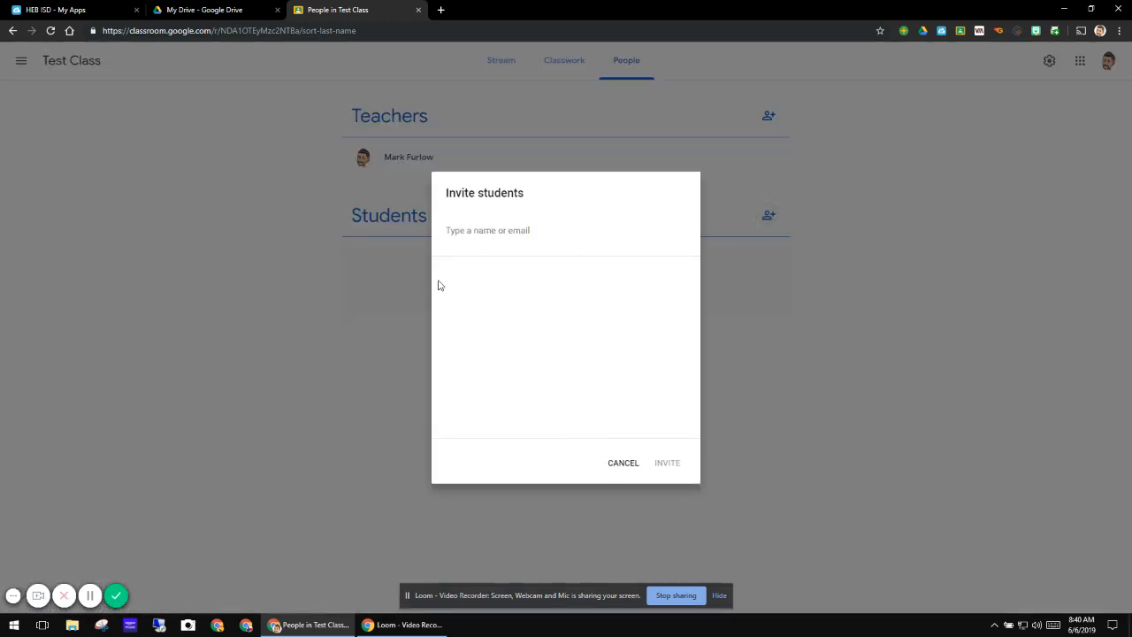
click(624, 464)
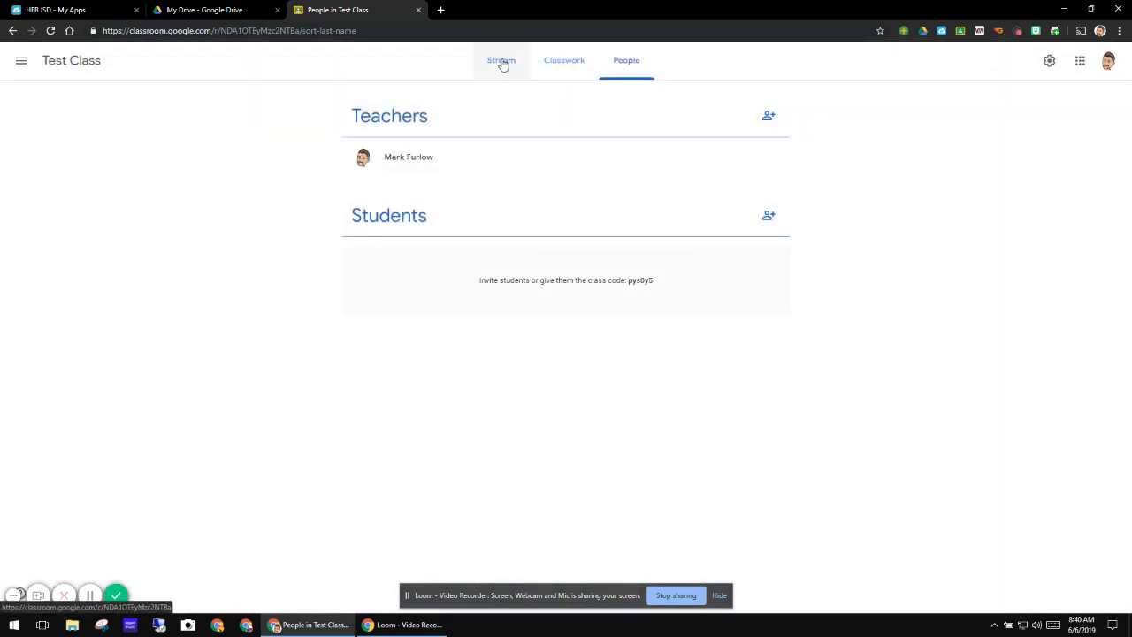
- On the Classwork page, start reusing a post and choose the archived Latin America class as its source
click(565, 64)
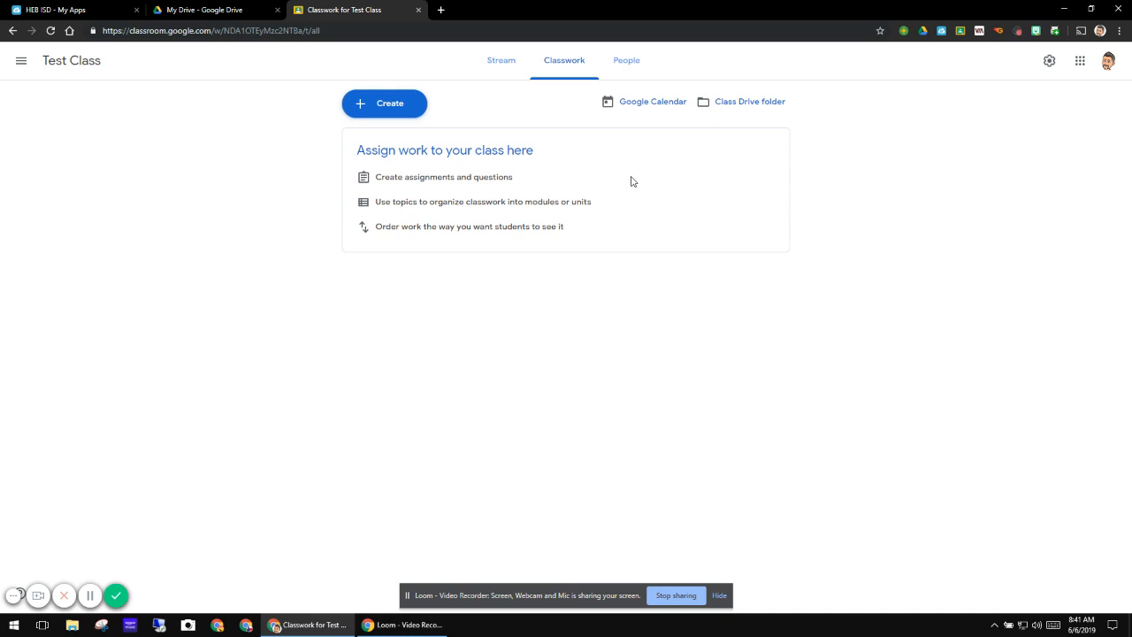
click(399, 107)
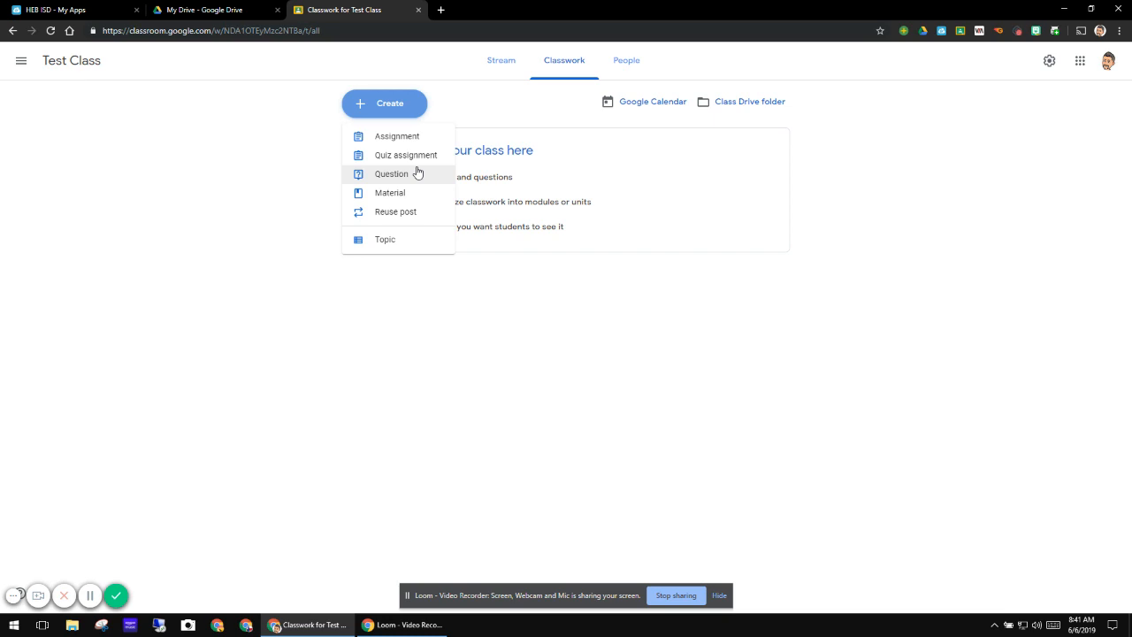
click(394, 216)
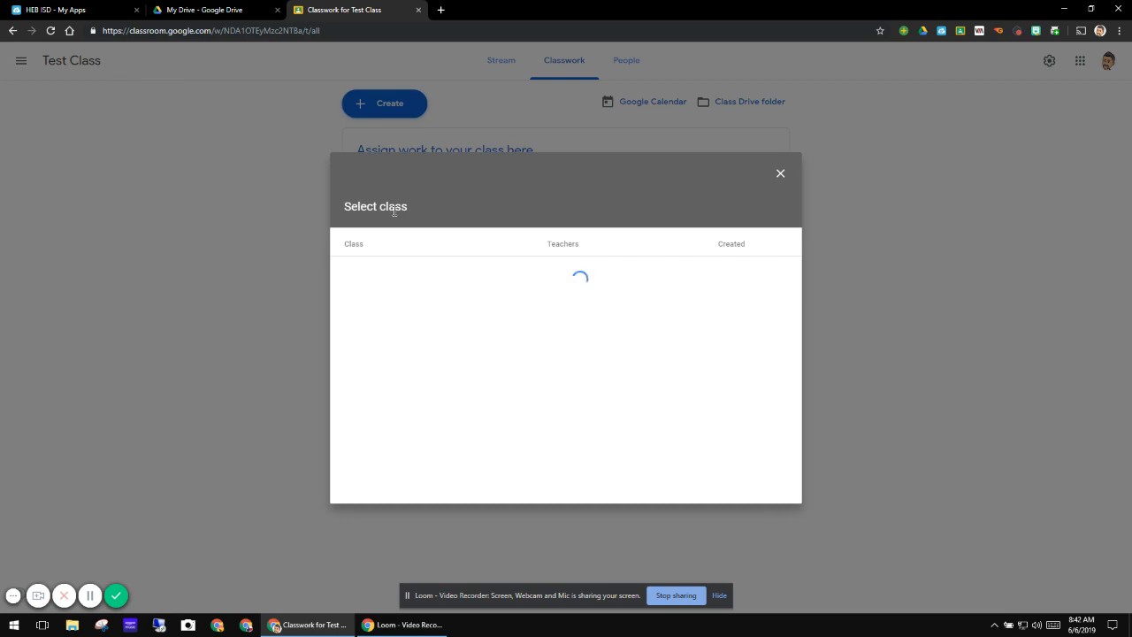
scroll(407, 290, down, 1)
scroll(407, 290, down, 5)
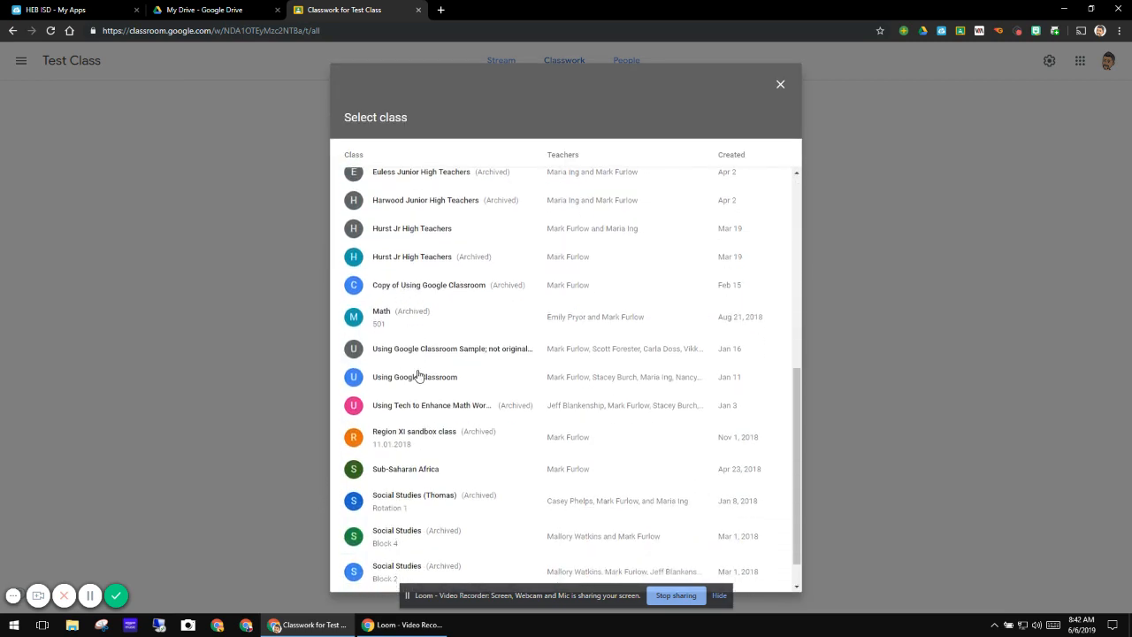
scroll(442, 405, down, 1)
scroll(446, 404, up, 10)
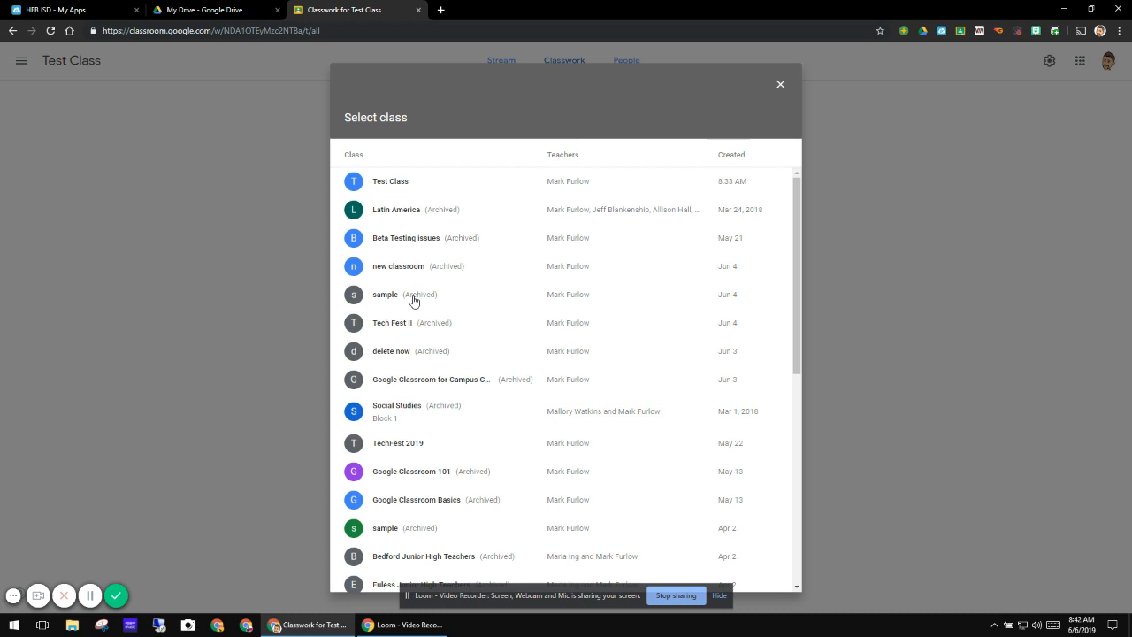
click(412, 211)
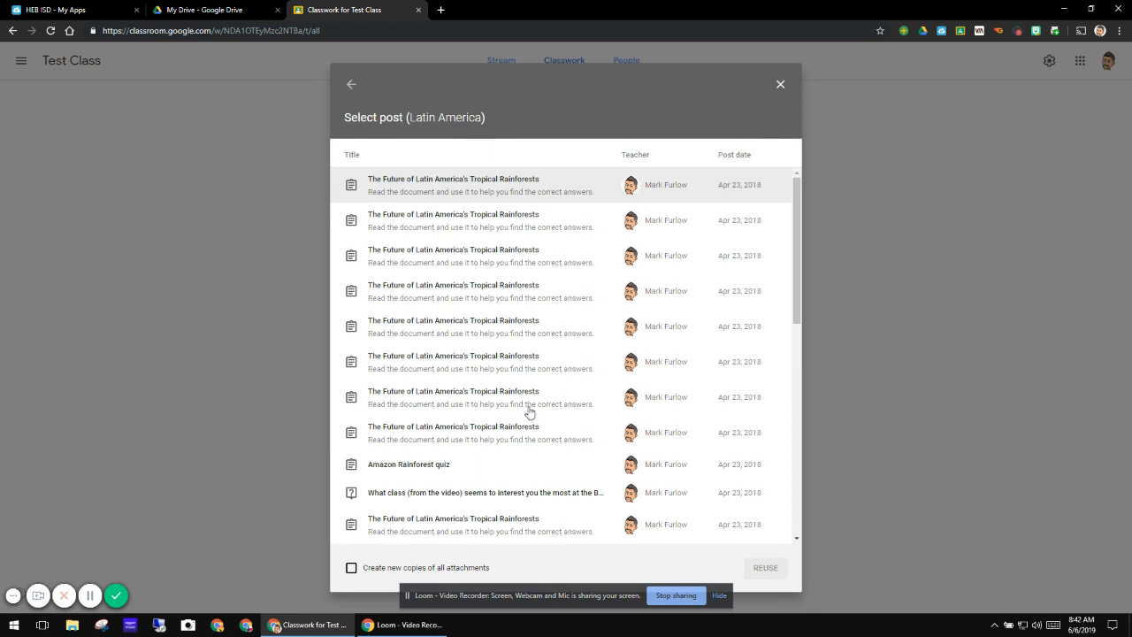
- Select the Amazon Rainforest quiz post and reuse it as an assignment without new copies of its attachments
scroll(529, 412, down, 2)
click(444, 357)
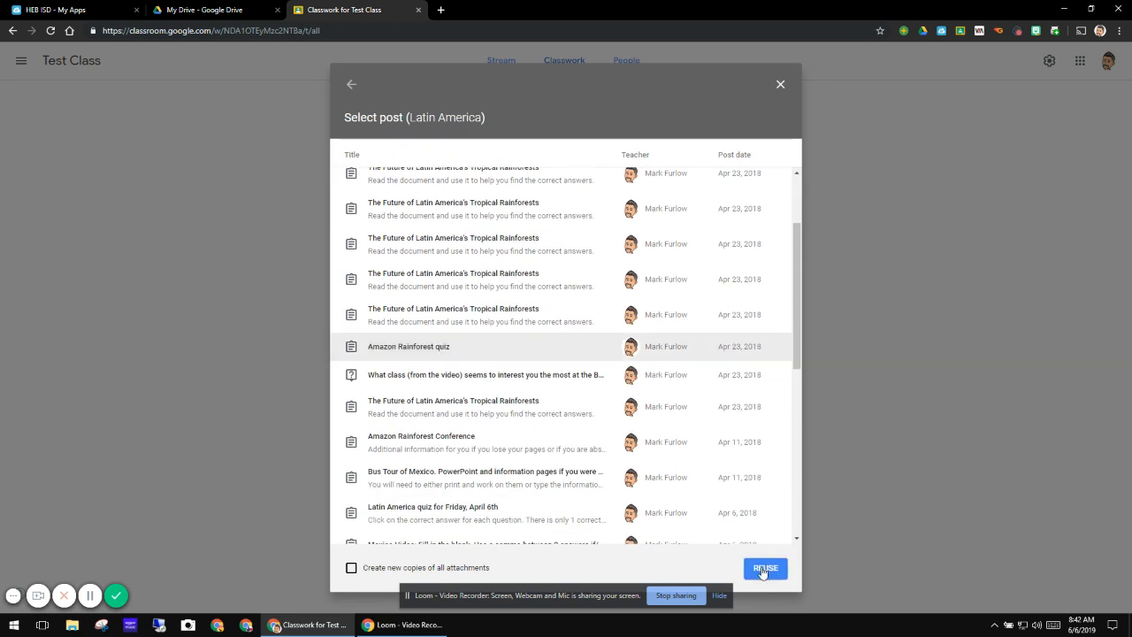
click(763, 570)
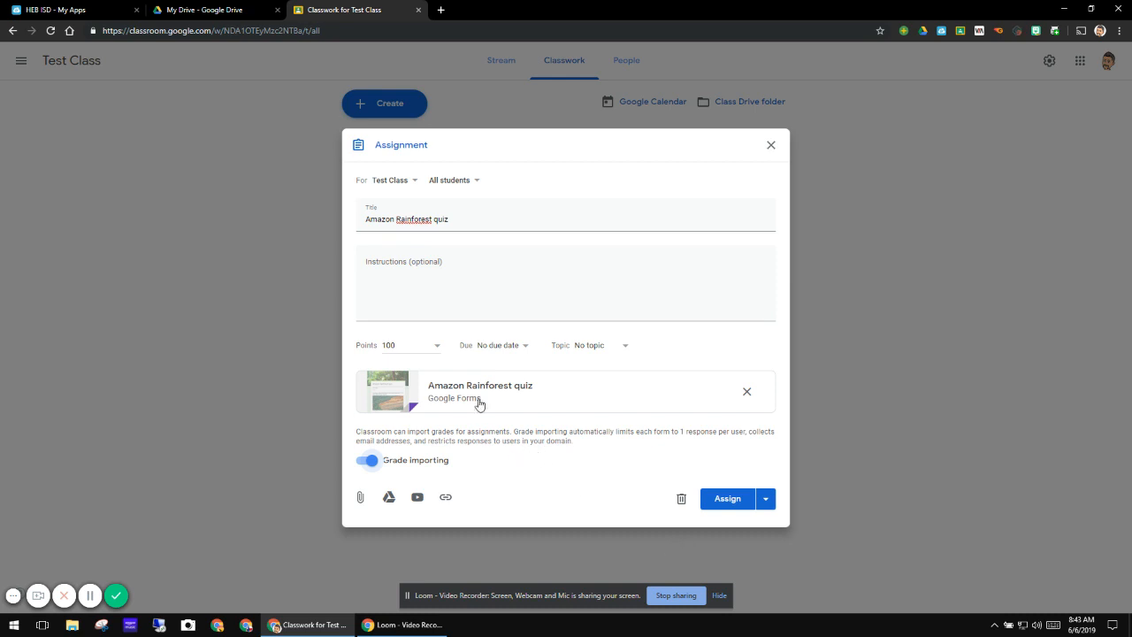
- Set the quiz assignment's due date to Jun 8, 2019 with no due time, leaving the instructions empty
click(449, 261)
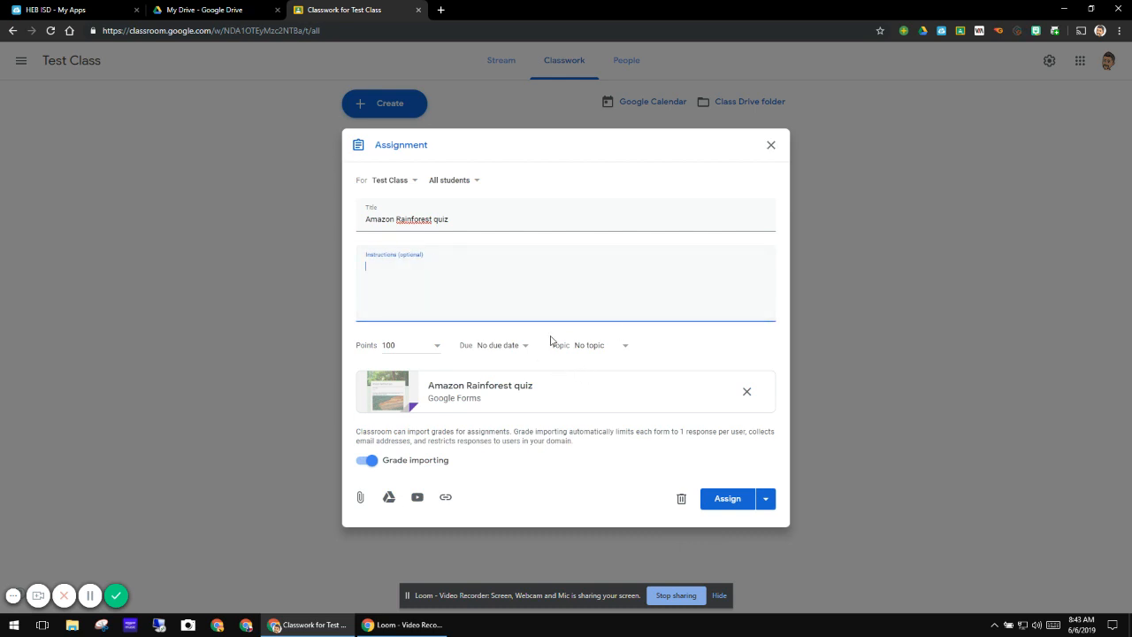
click(523, 350)
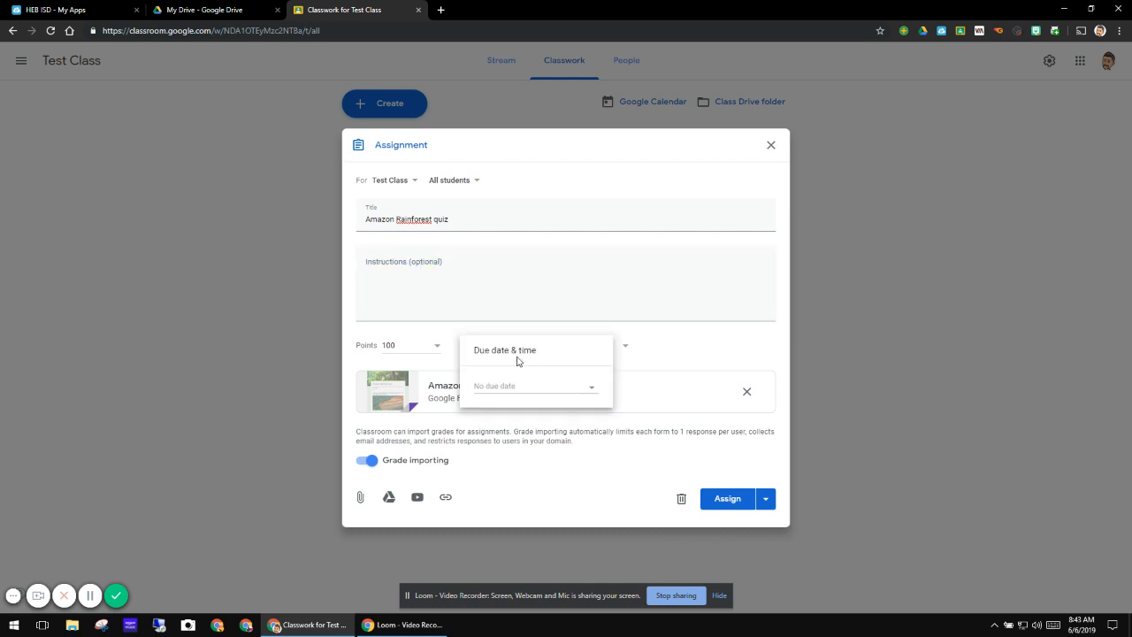
click(517, 387)
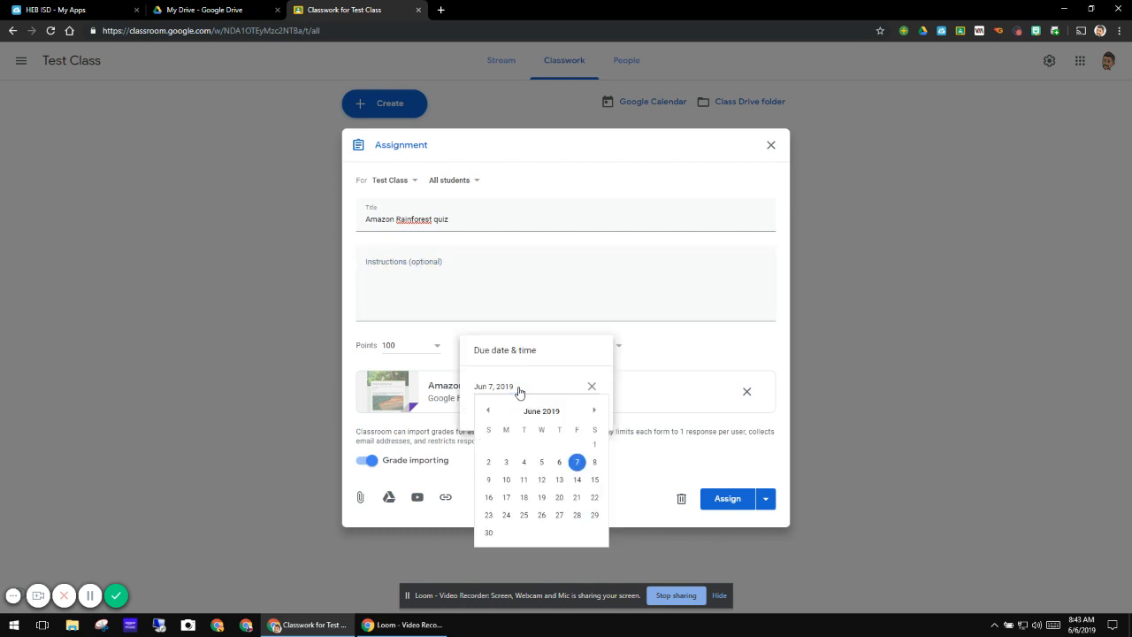
click(596, 463)
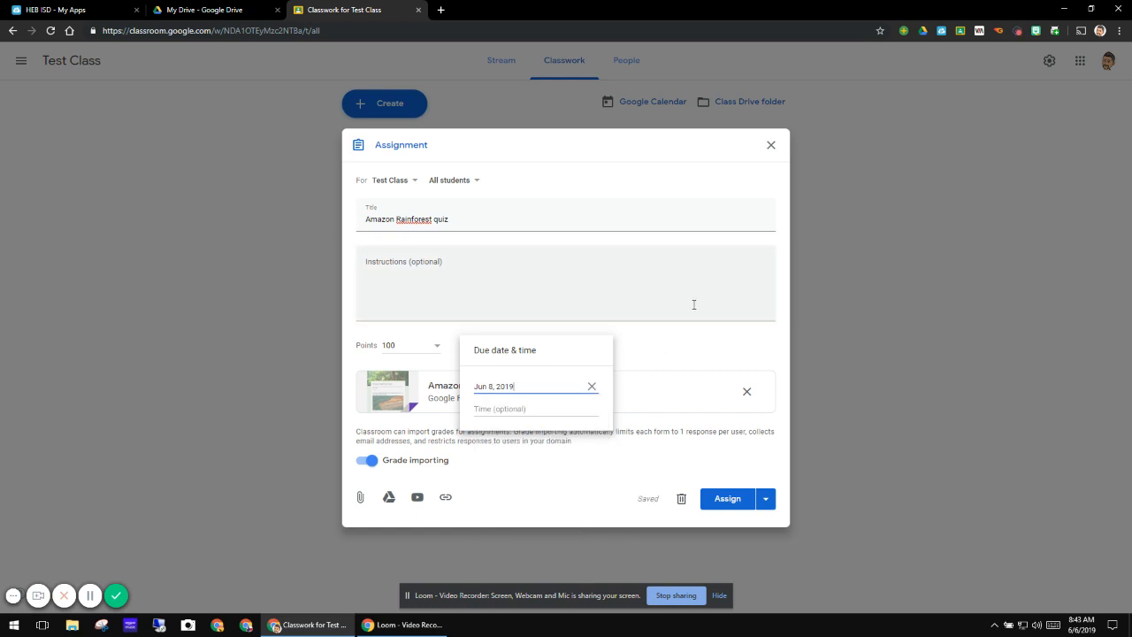
click(562, 408)
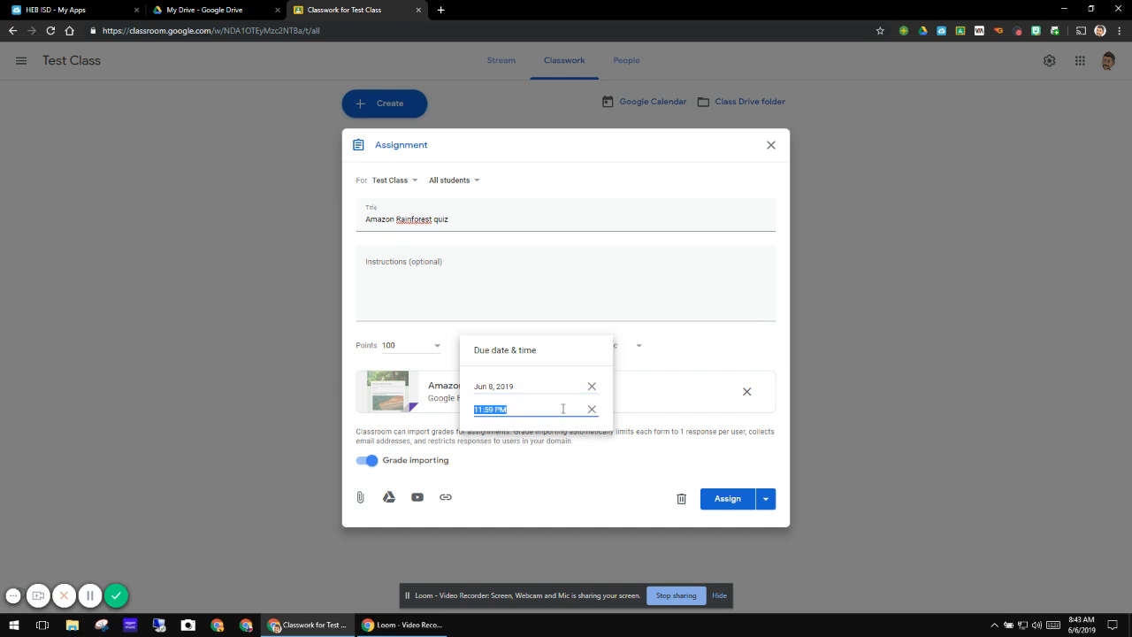
click(592, 408)
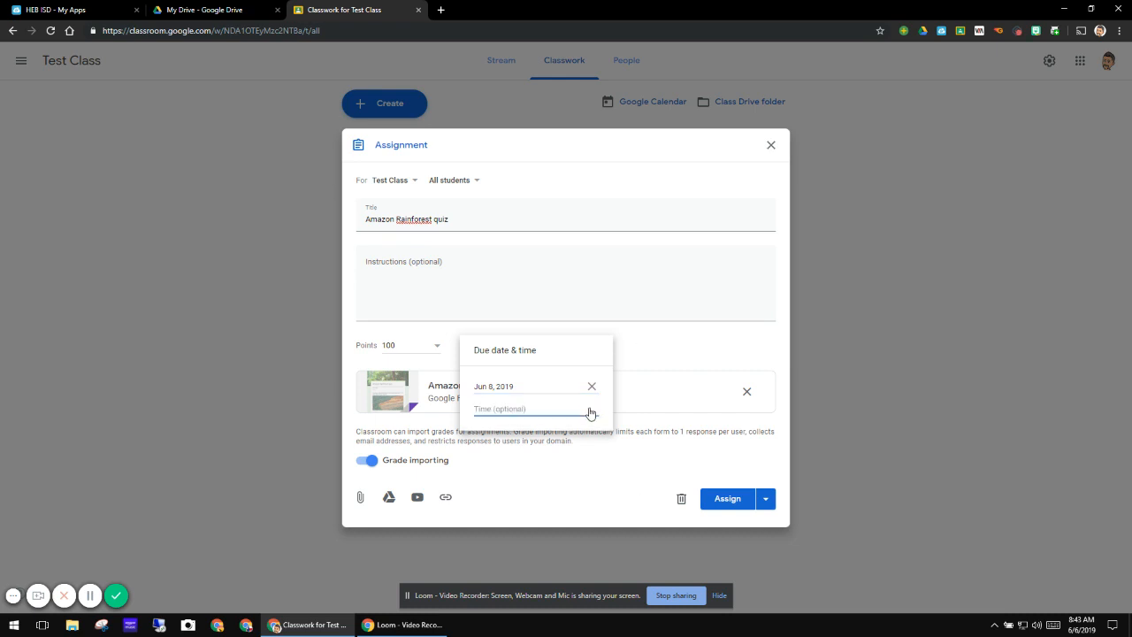
click(700, 335)
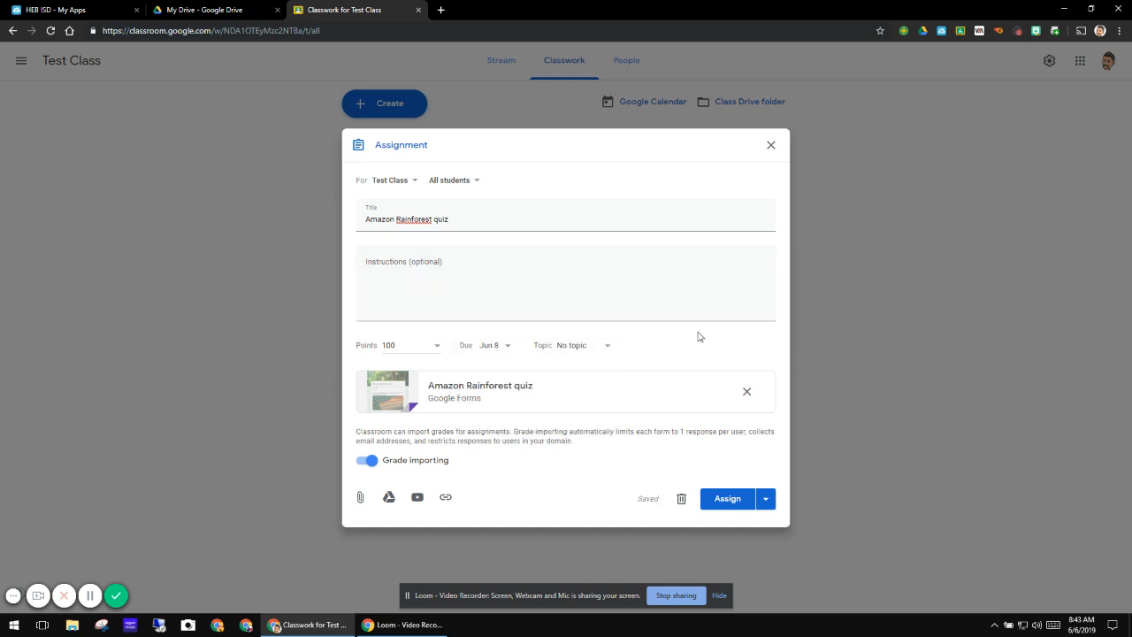
- Create the topic Unit 1 for the assignment and check the points options, keeping 100 points
click(608, 347)
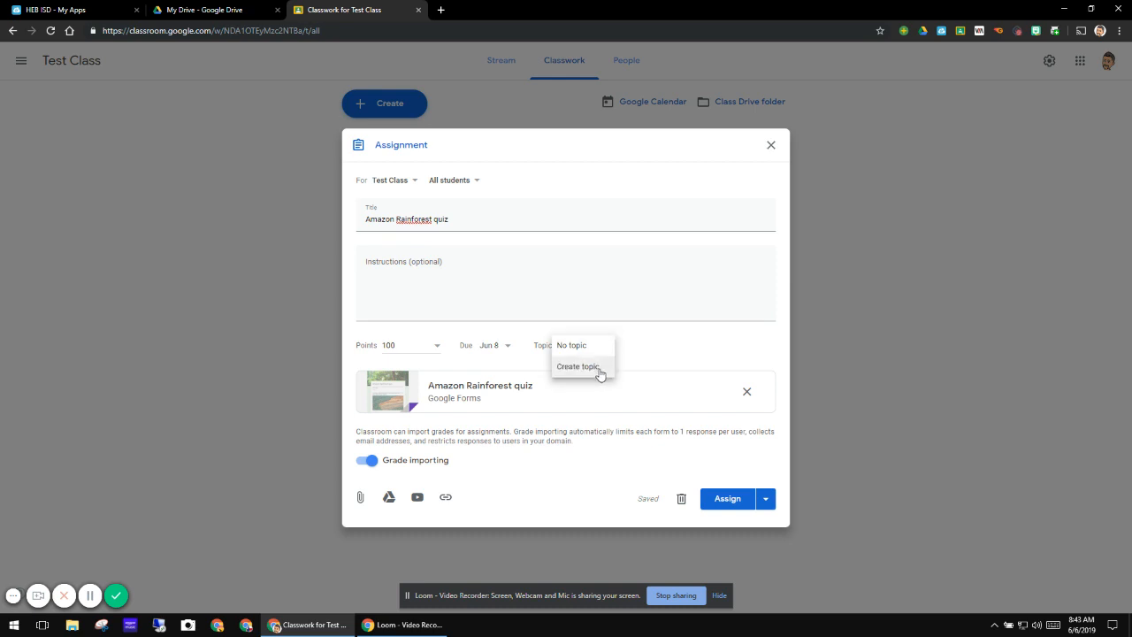
click(598, 370)
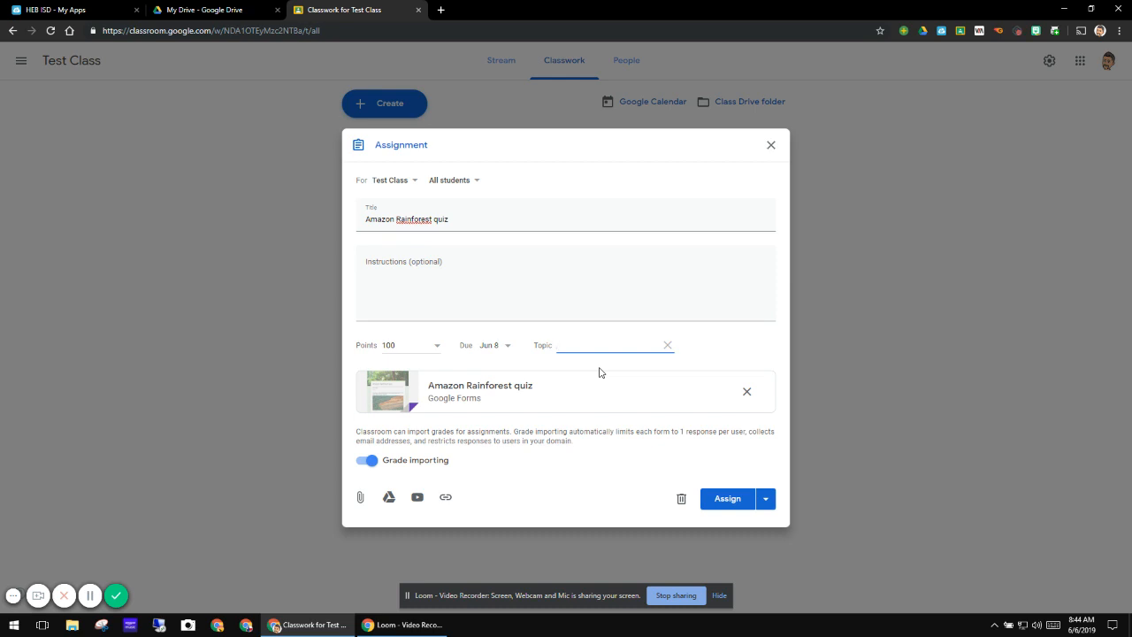
text(Unit 1)
click(436, 347)
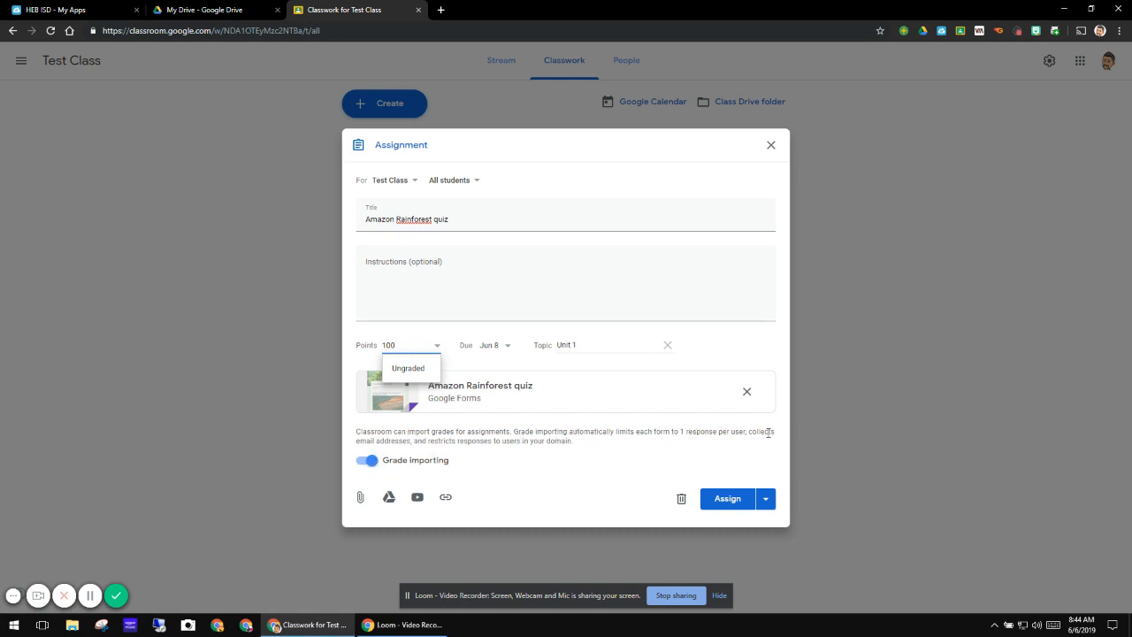
click(420, 449)
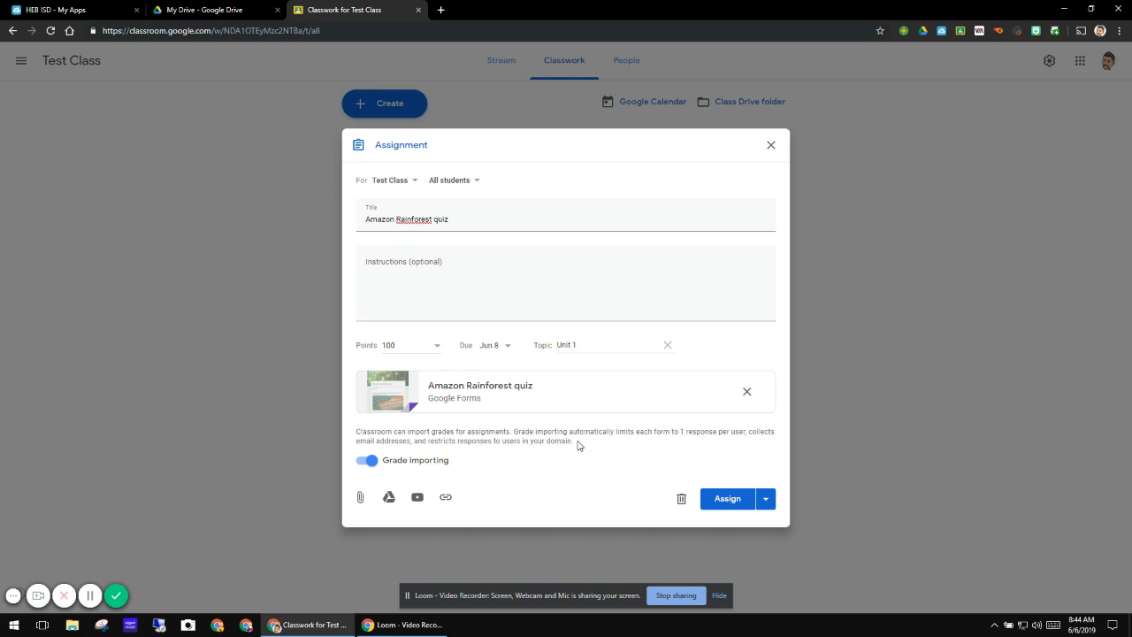
- Attach the Google Slides file Copy of Ulysses - SlidesCarnival from My Drive to the assignment
click(360, 498)
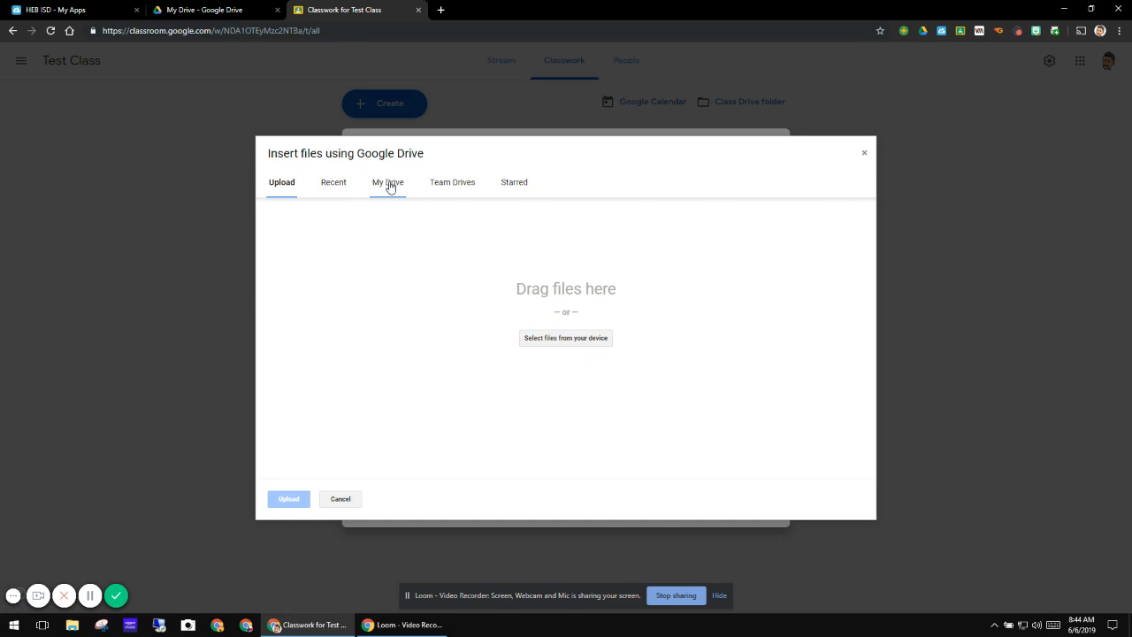
click(389, 182)
scroll(604, 378, down, 3)
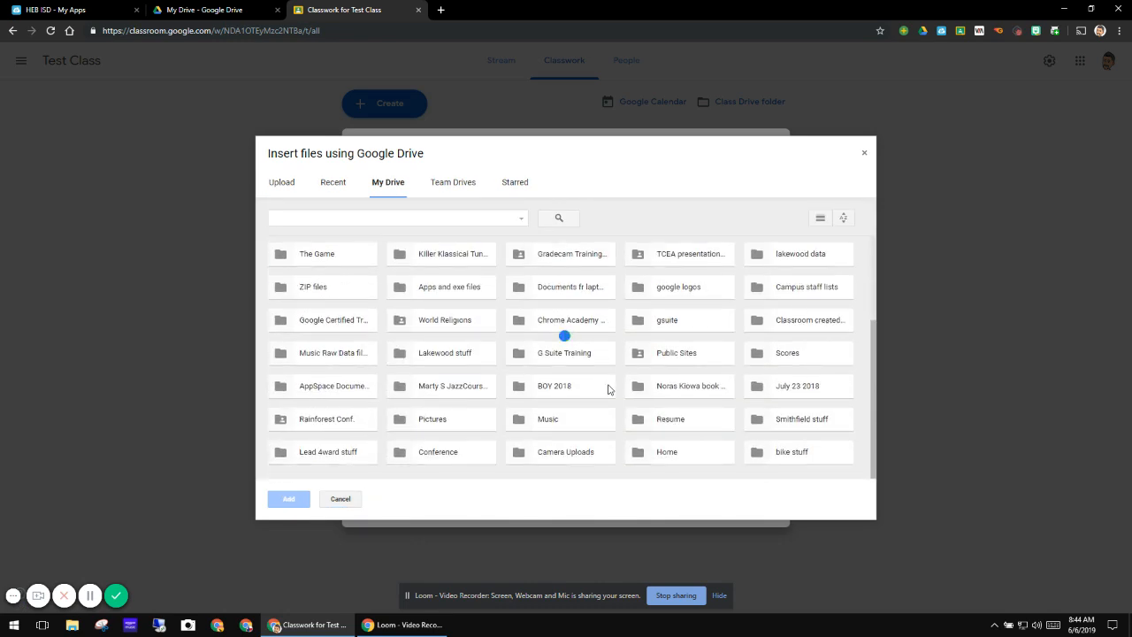
scroll(608, 389, down, 10)
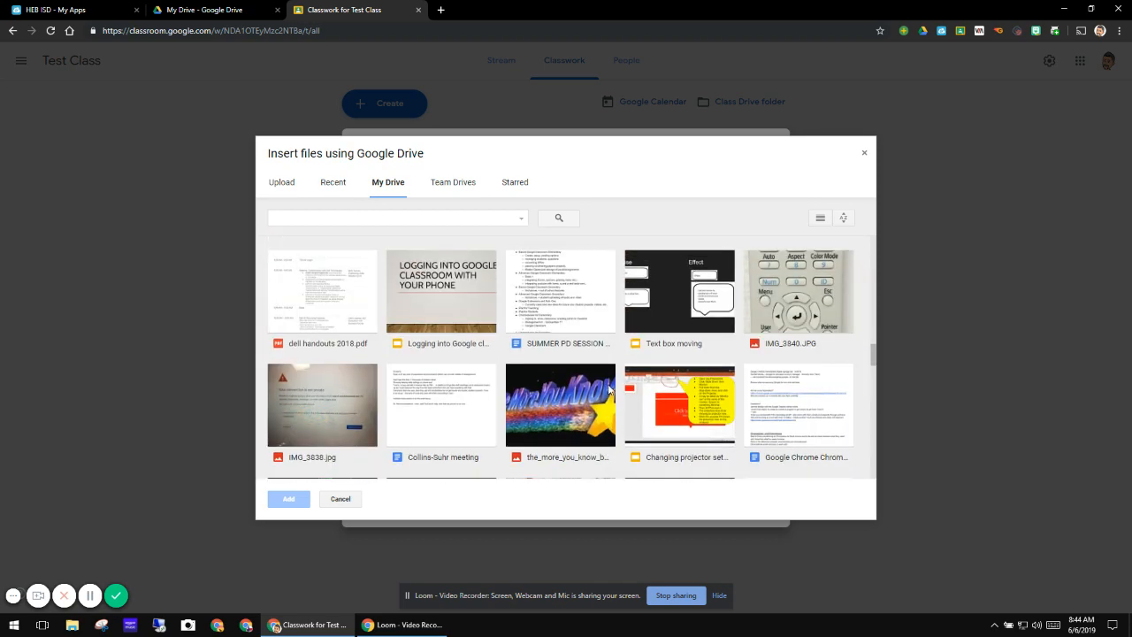
click(337, 307)
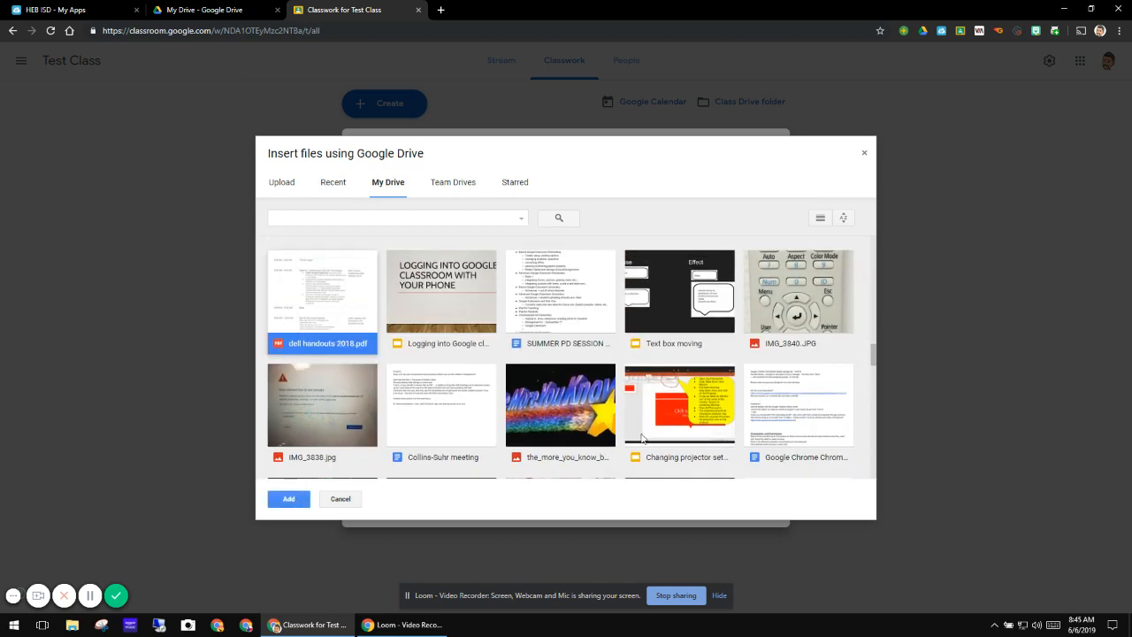
click(688, 400)
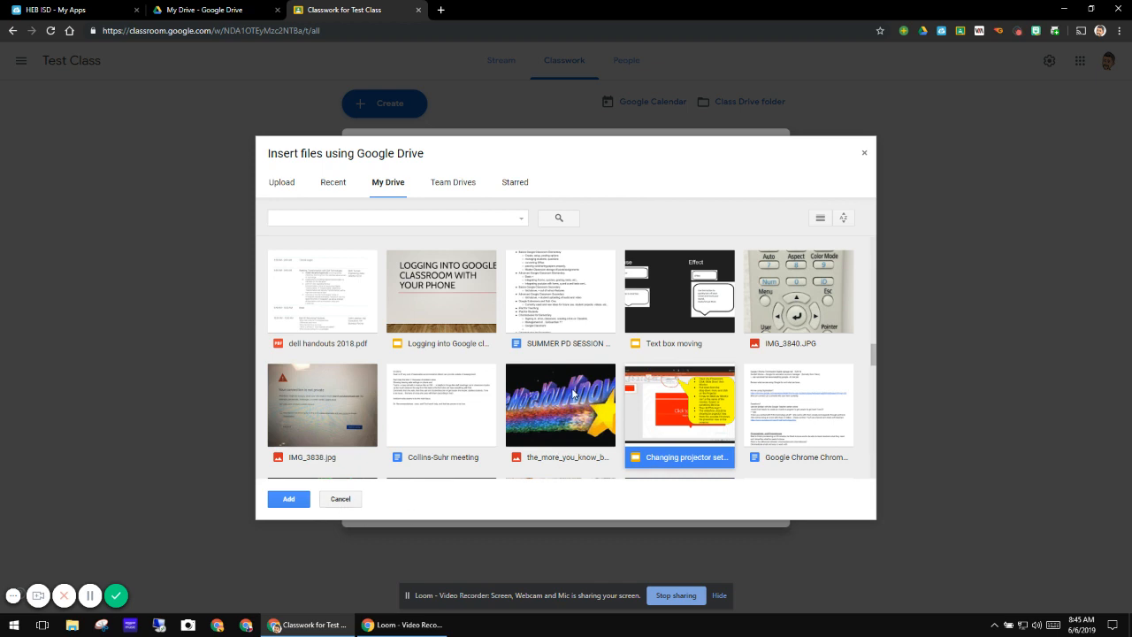
click(573, 394)
scroll(658, 362, up, 5)
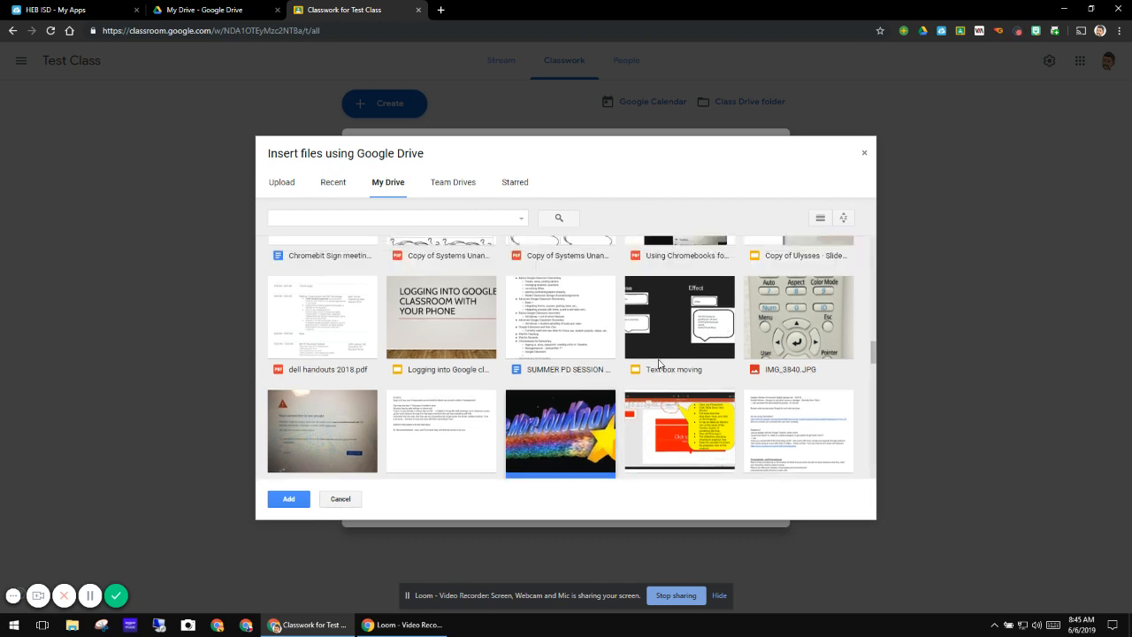
scroll(659, 362, down, 2)
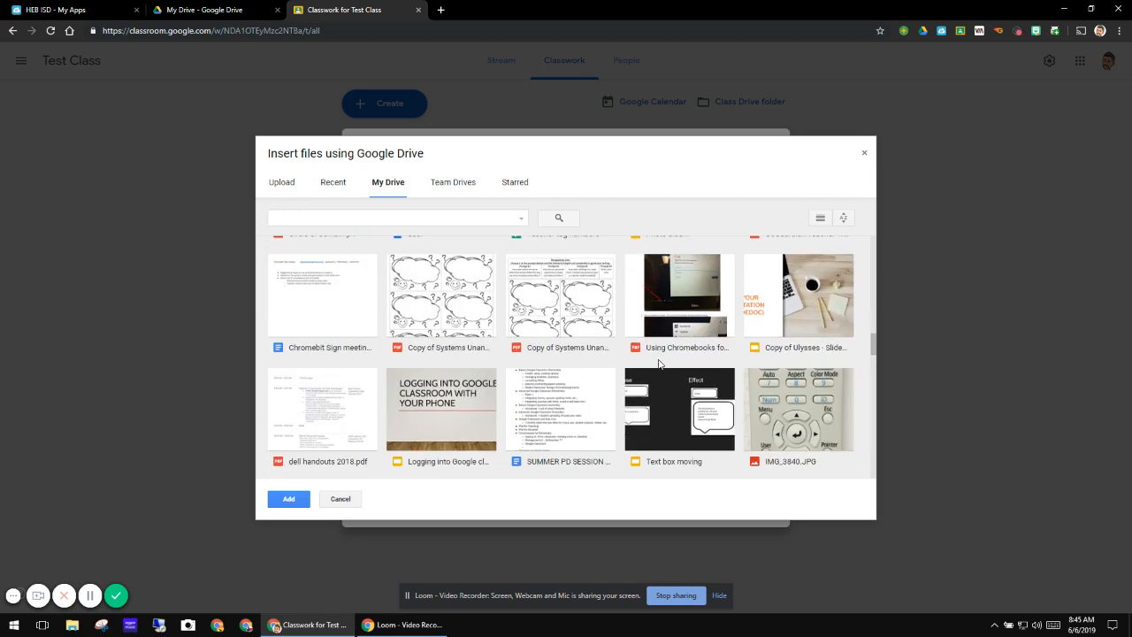
click(842, 305)
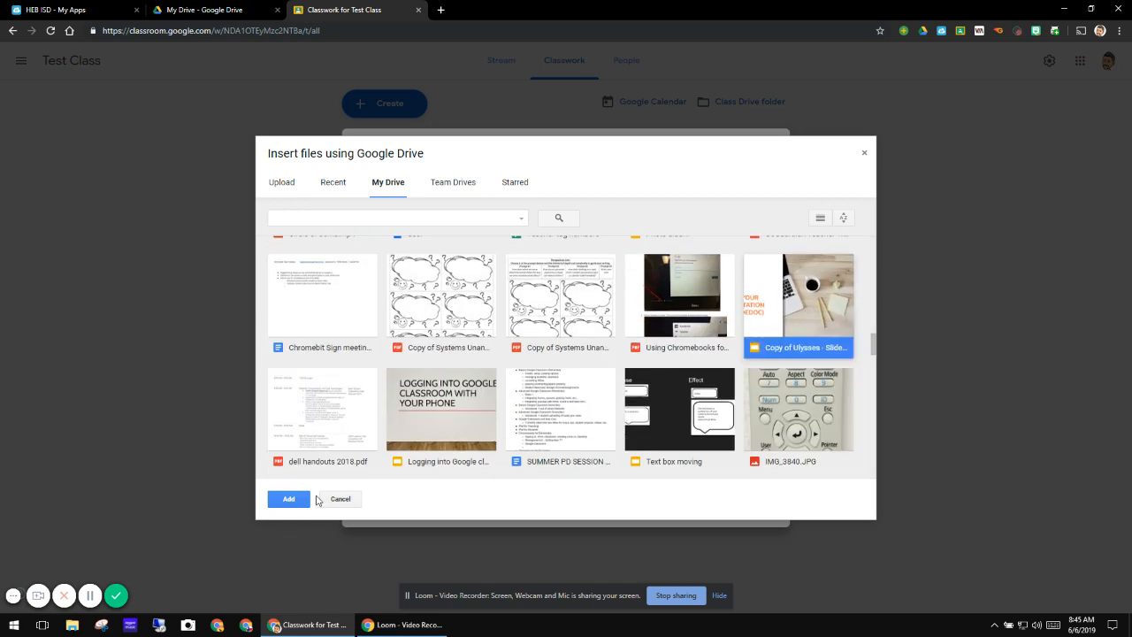
click(297, 500)
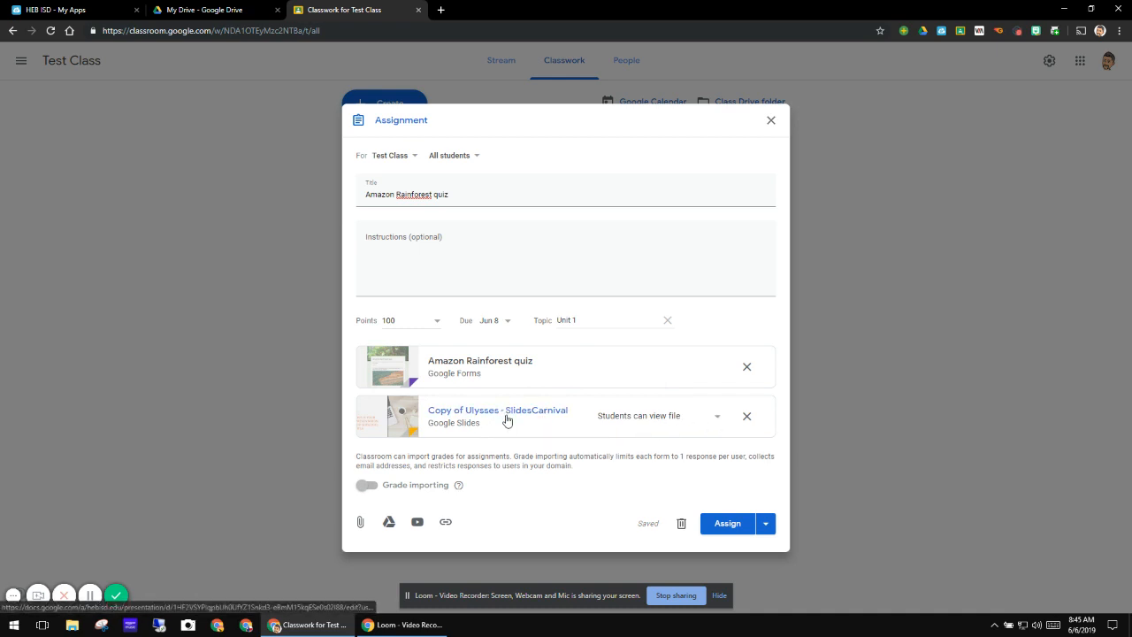
- Try "Students can edit file" for the attached slides, and settle on "Make a copy for each student"
click(717, 417)
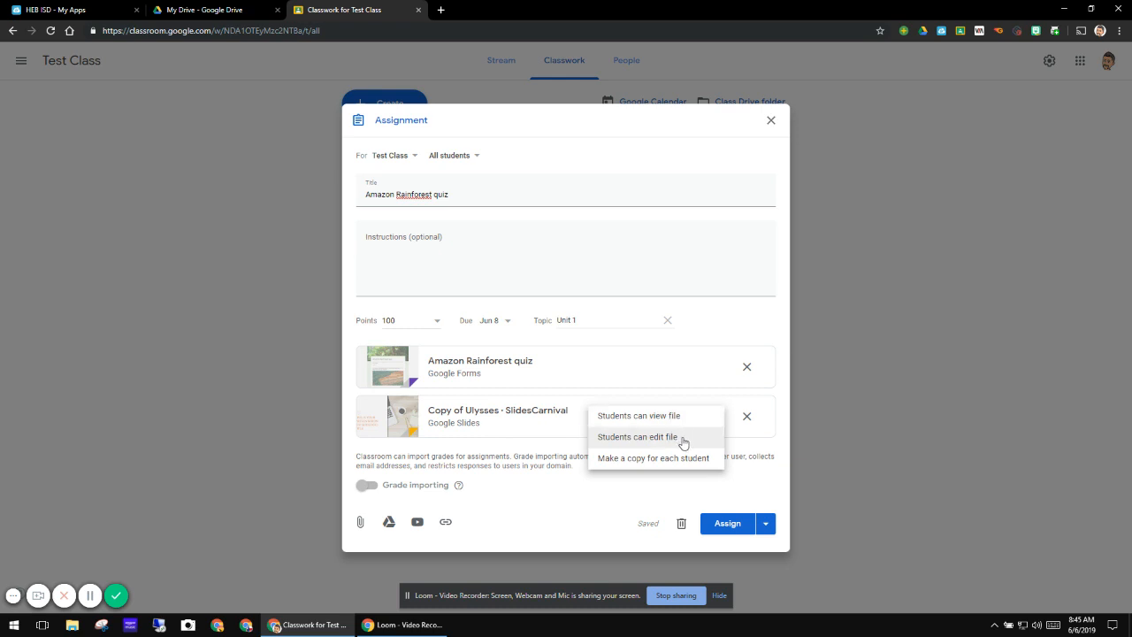
click(683, 438)
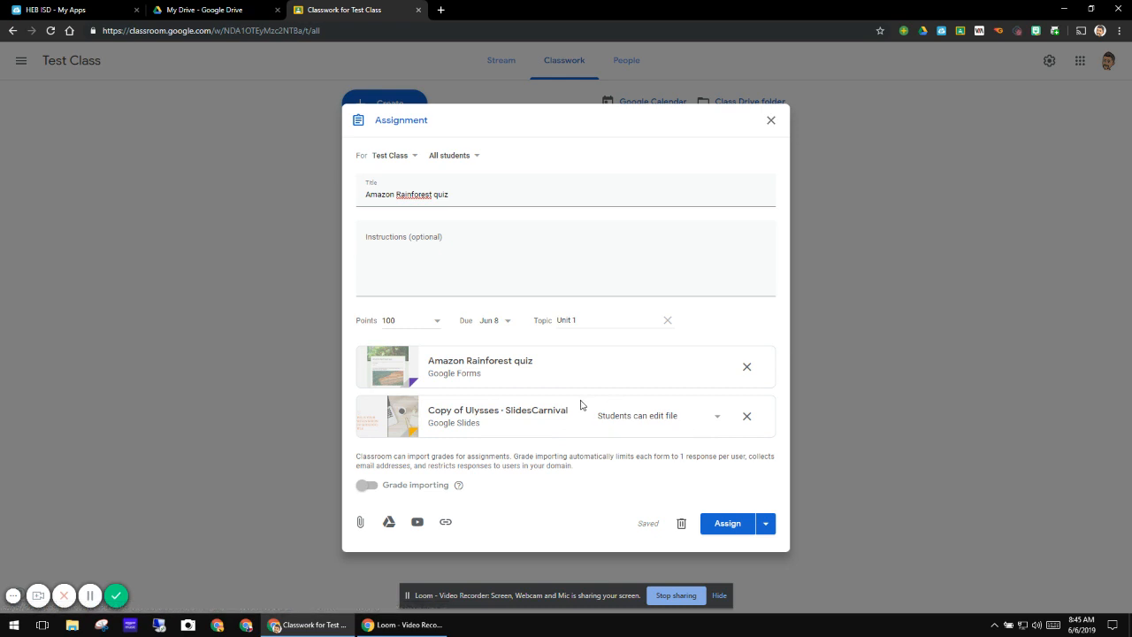
click(686, 422)
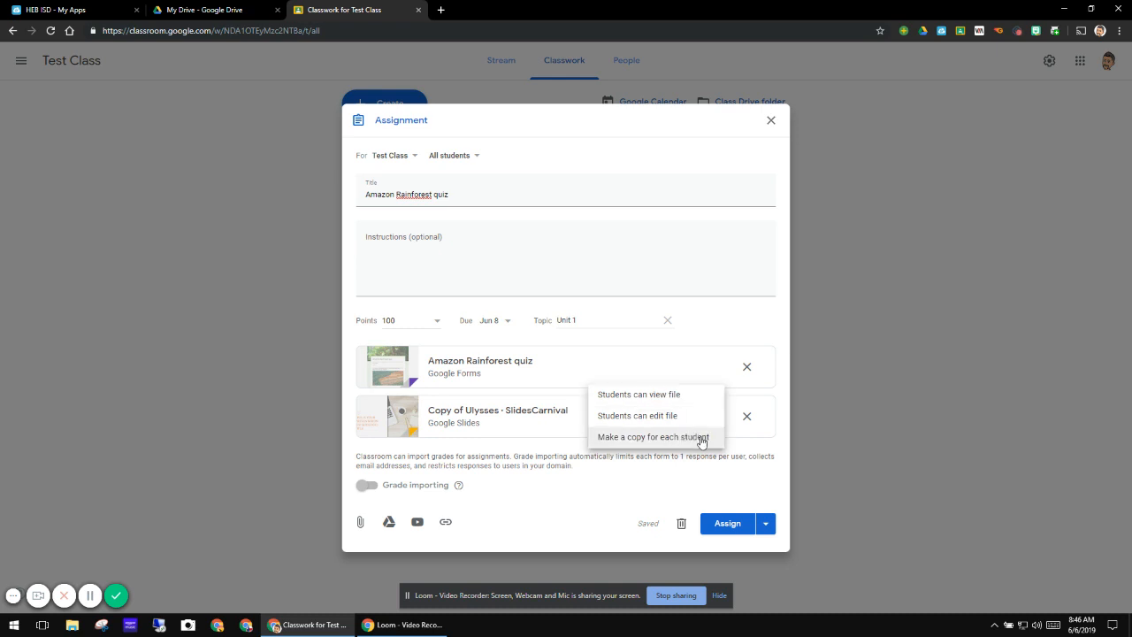
click(702, 440)
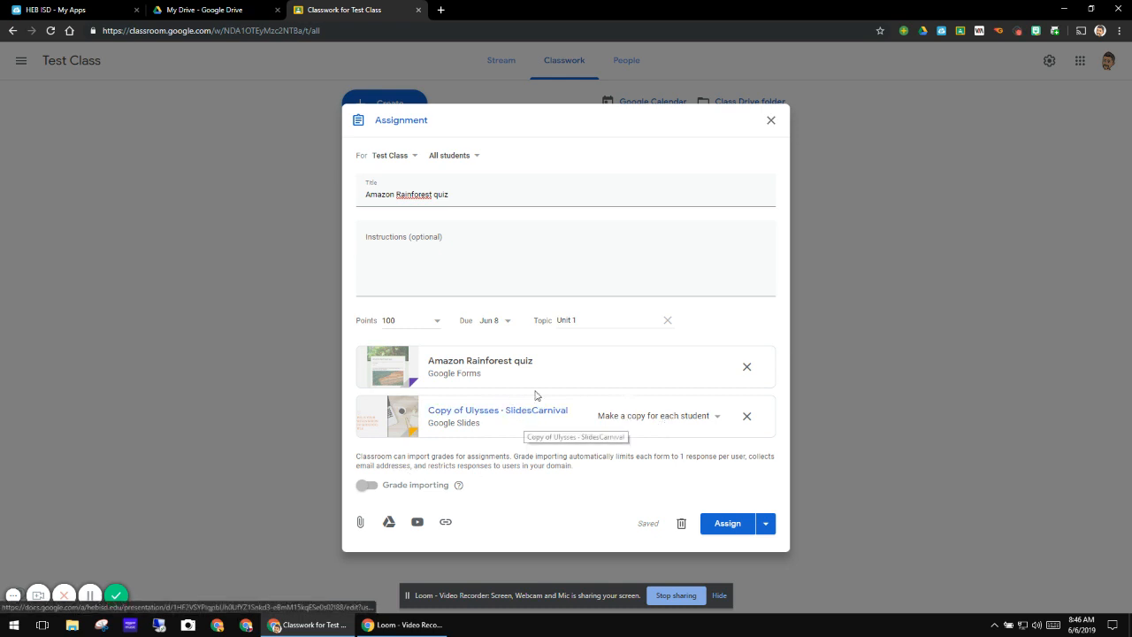
- Open the attached Amazon Rainforest quiz form and look through its questions
click(587, 379)
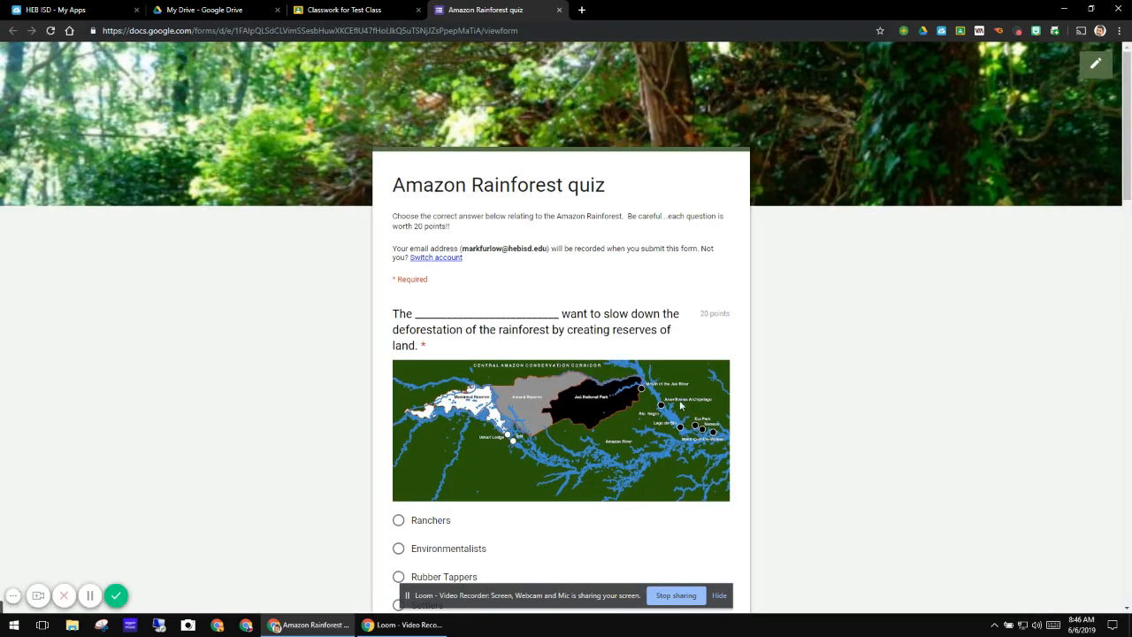
scroll(678, 380, down, 1)
scroll(677, 380, down, 15)
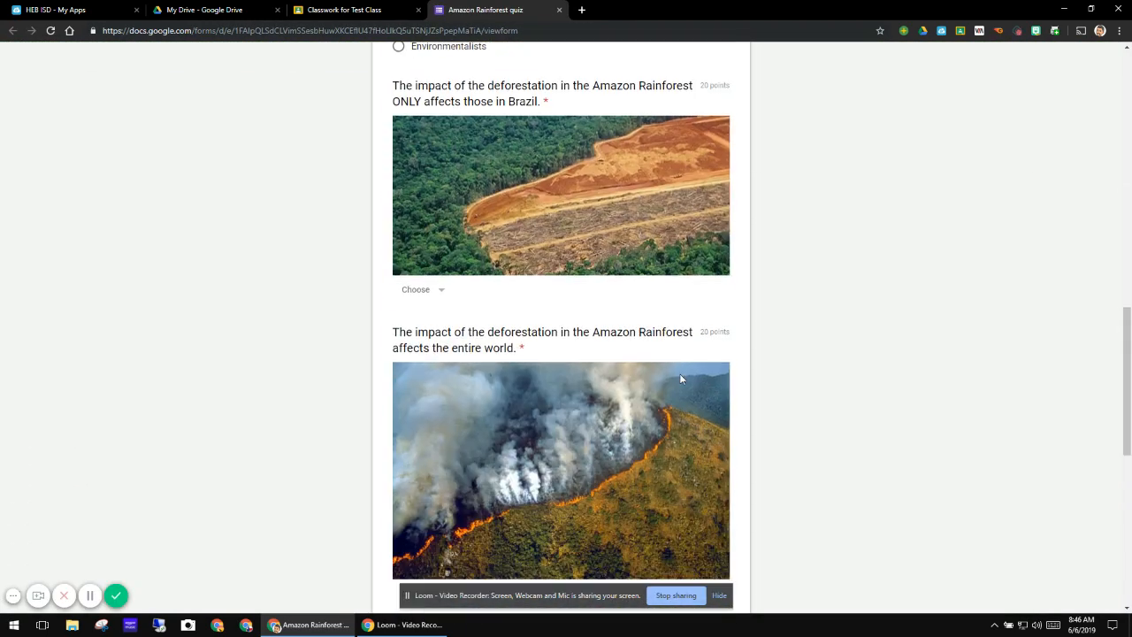
scroll(680, 379, down, 4)
scroll(680, 379, up, 12)
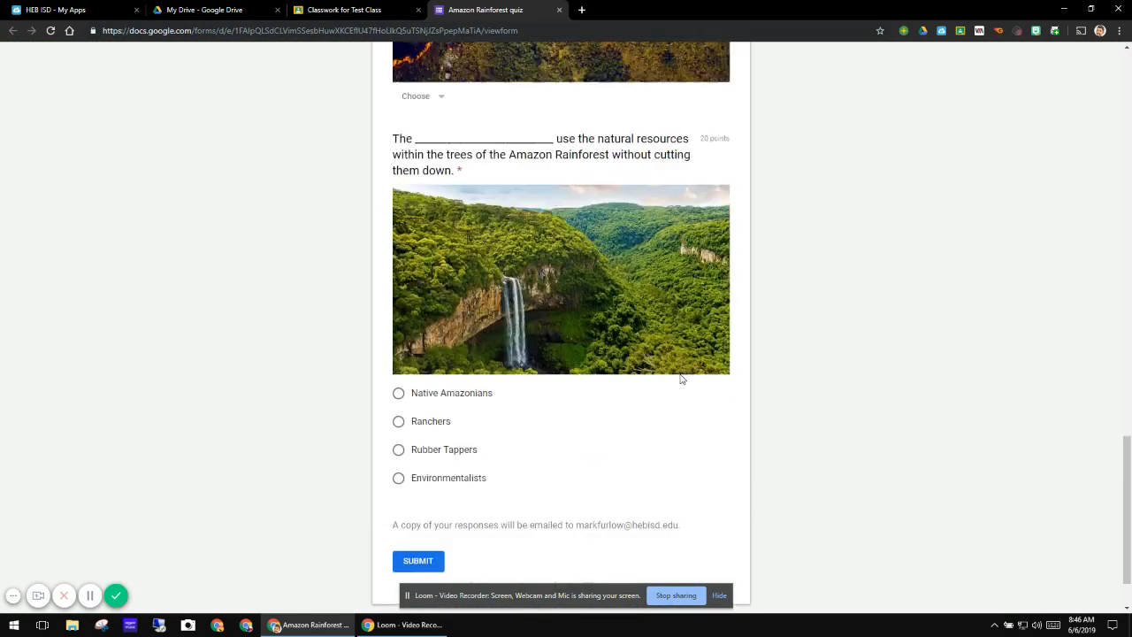
- Leave the quiz form and open the attached Copy of Ulysses - SlidesCarnival presentation to browse its slides
scroll(717, 279, up, 5)
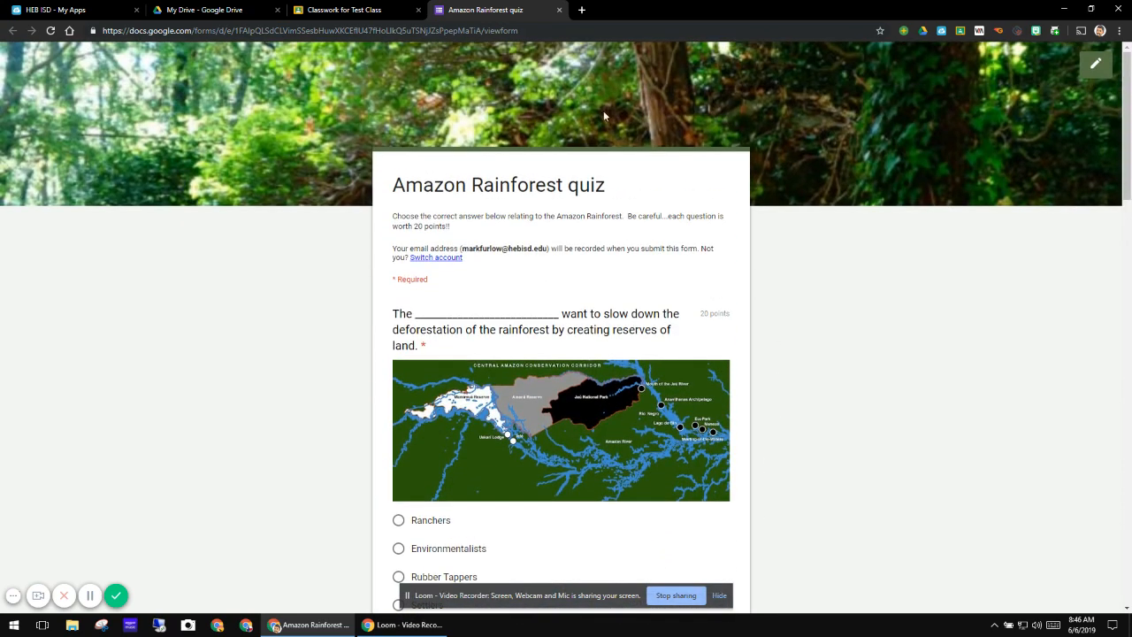
click(560, 10)
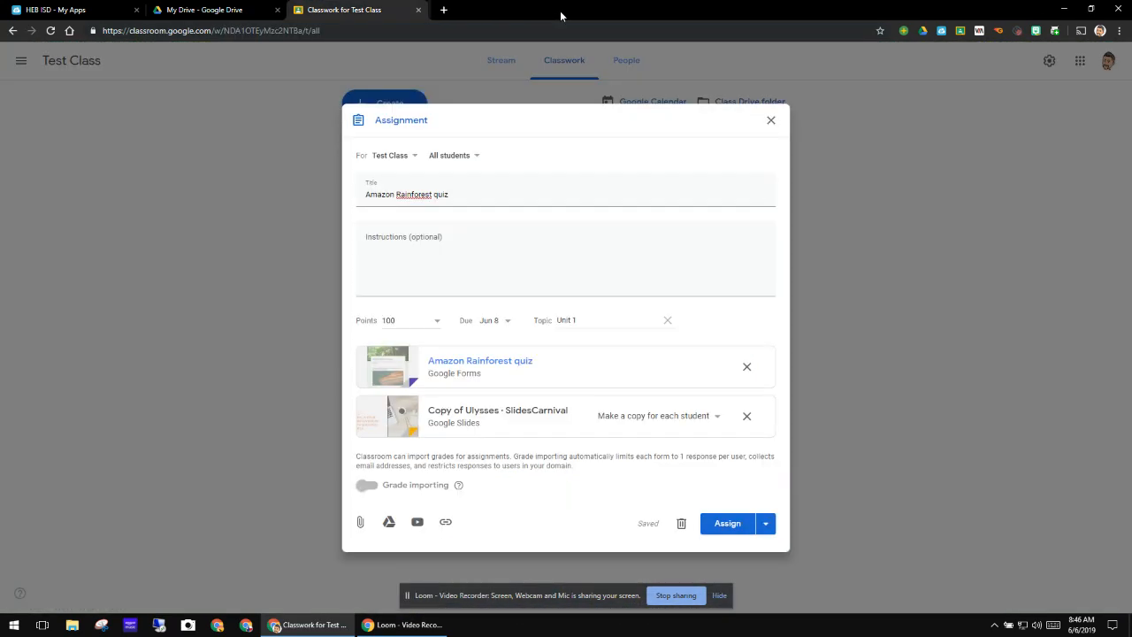
click(510, 409)
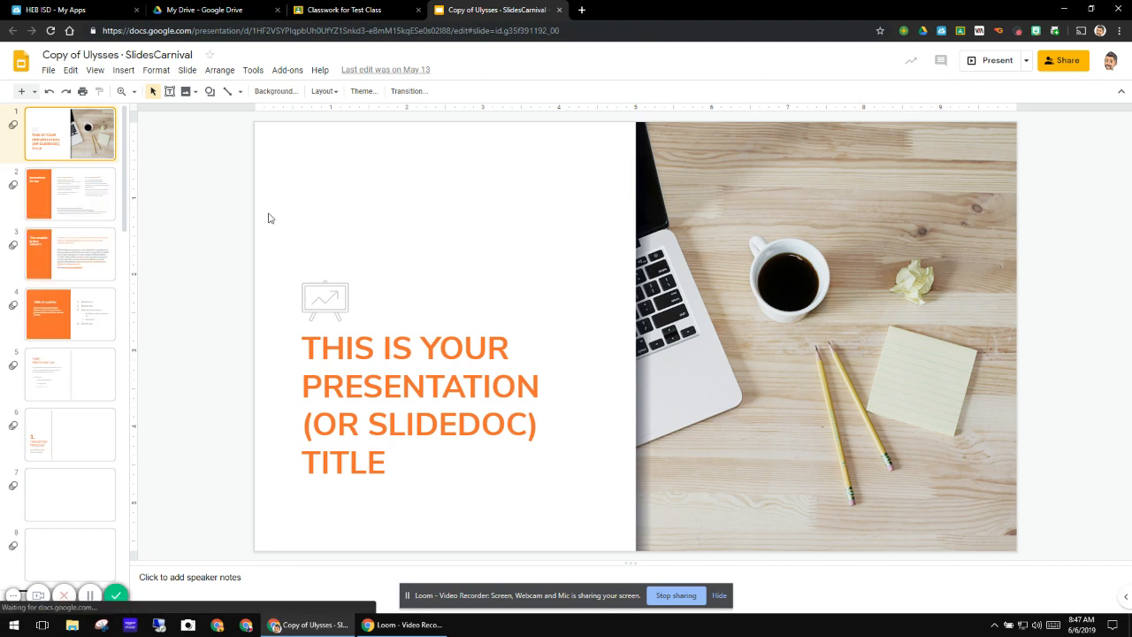
scroll(57, 305, down, 8)
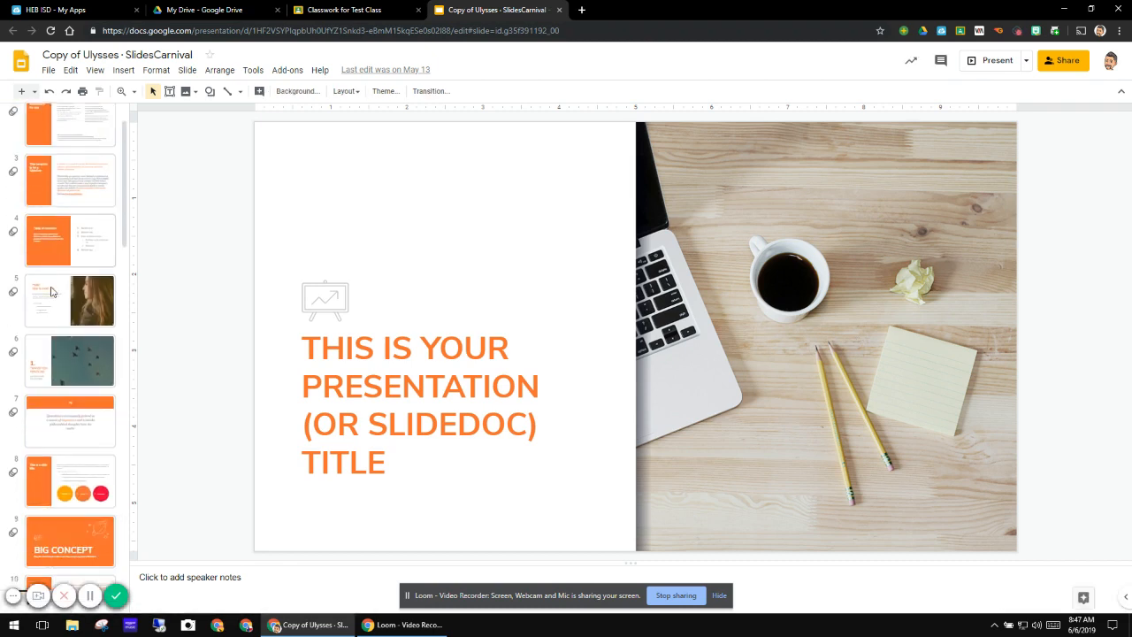
scroll(51, 292, down, 5)
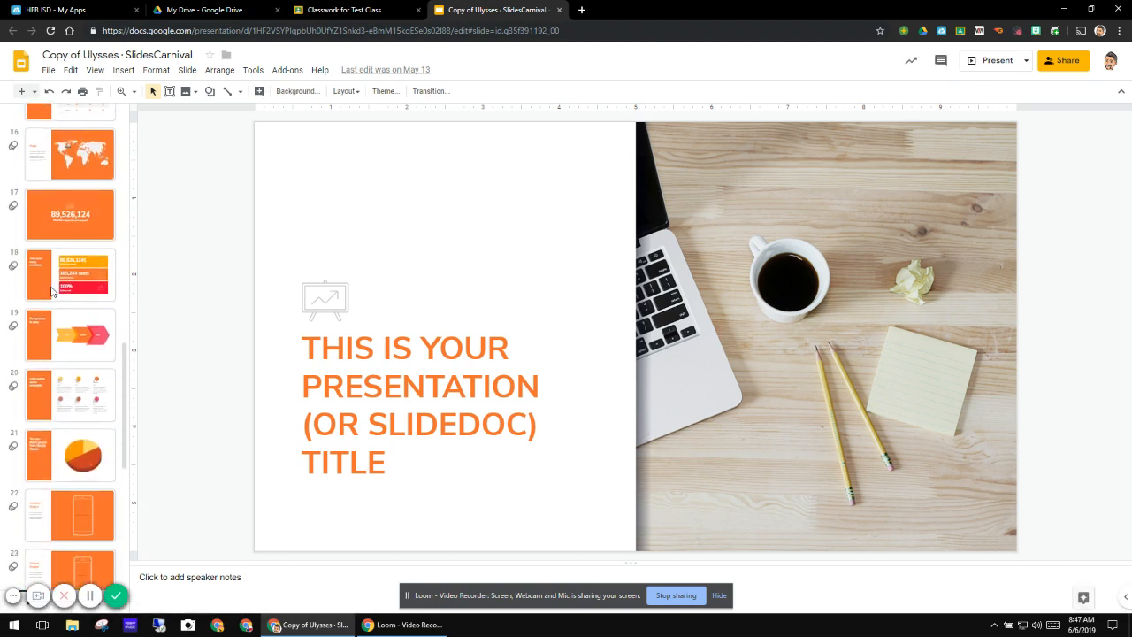
scroll(52, 292, up, 6)
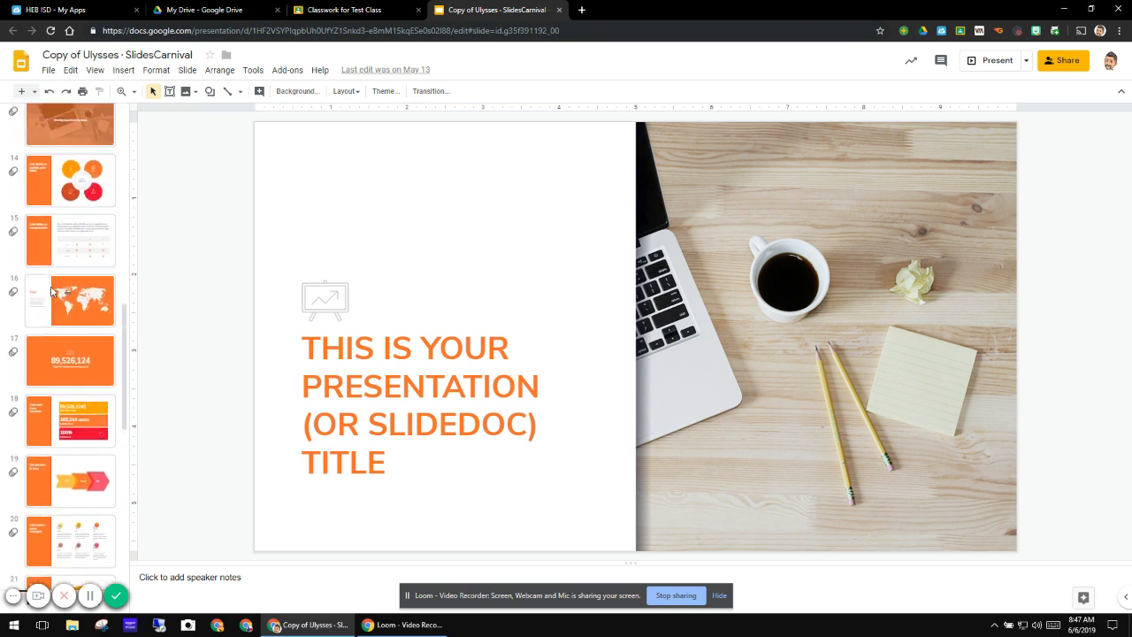
- Delete the slide titled "Use charts to explain your ideas" from the presentation and return to the assignment
click(50, 267)
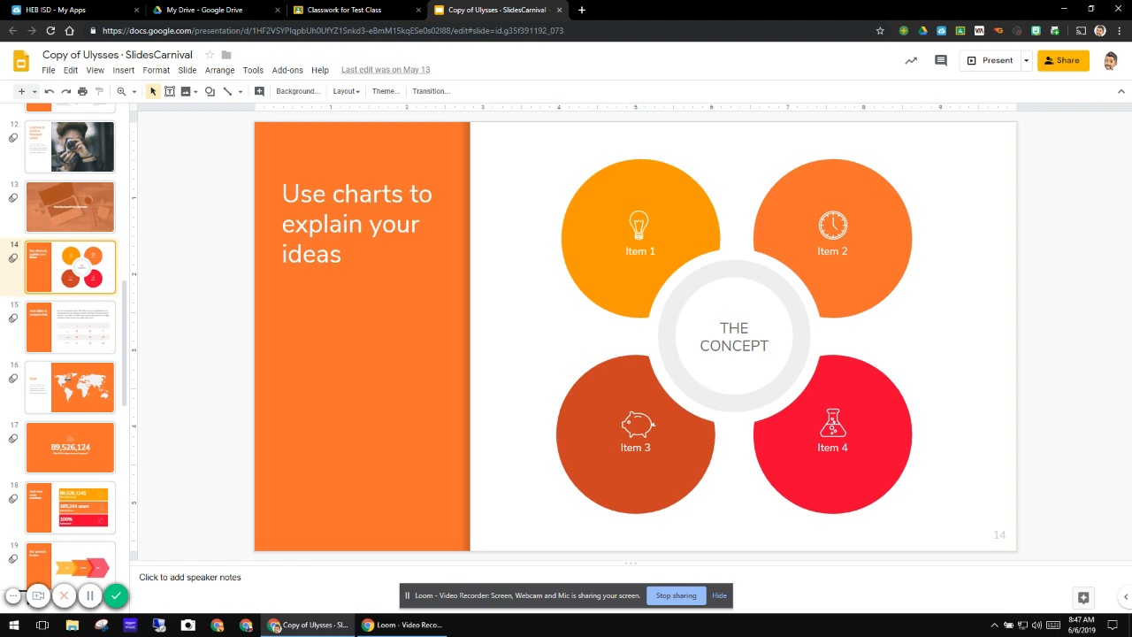
key(Delete)
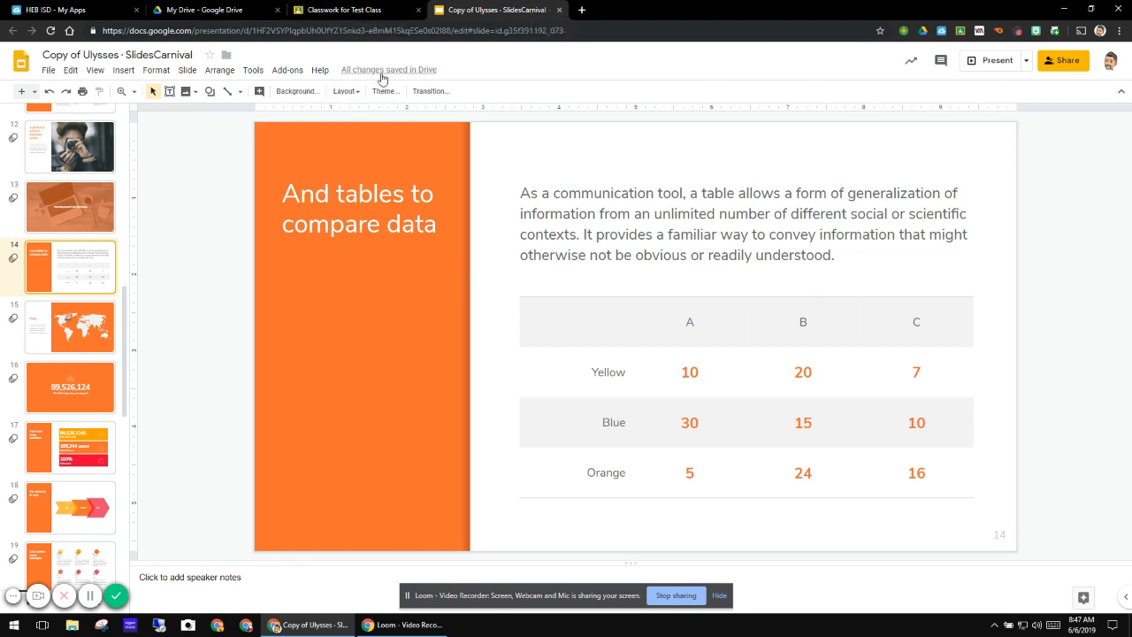
click(559, 11)
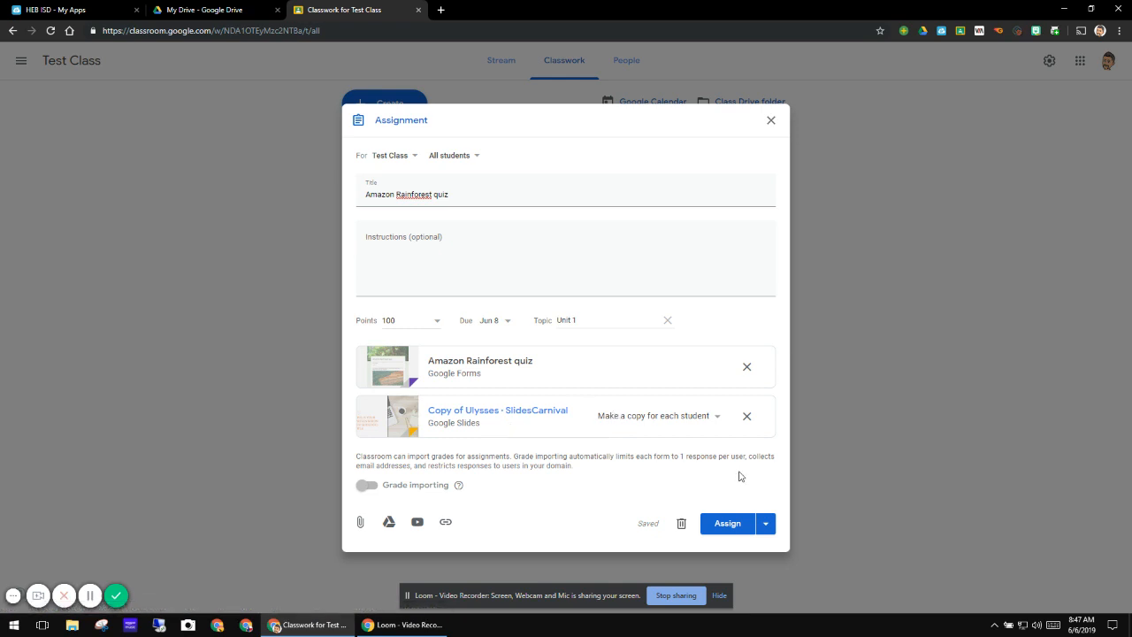
click(765, 523)
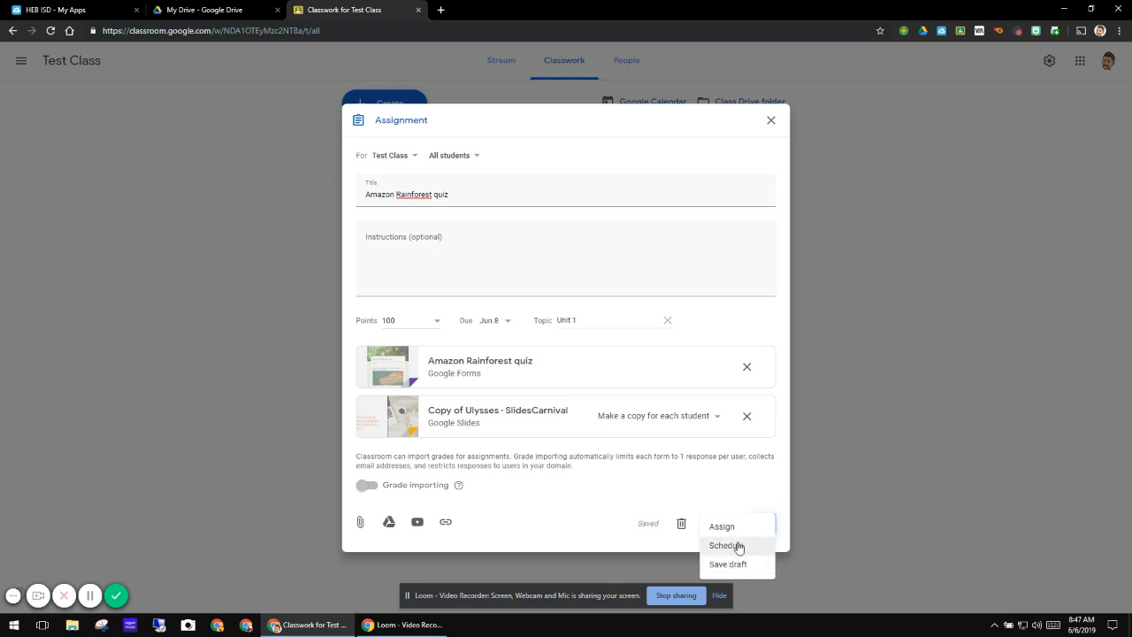
click(725, 545)
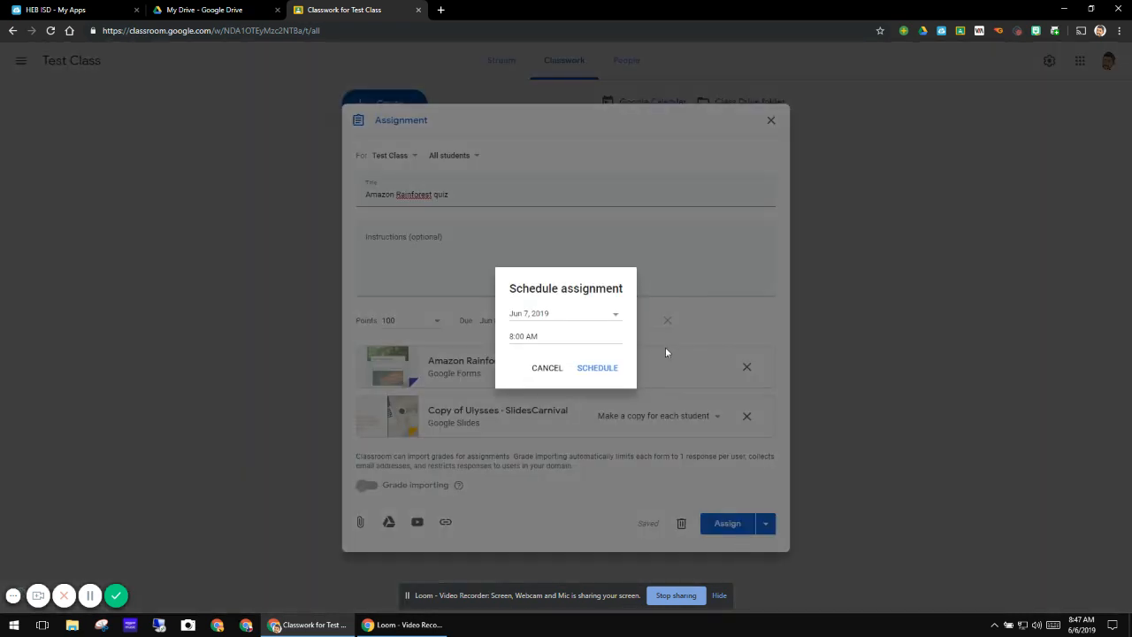
click(616, 315)
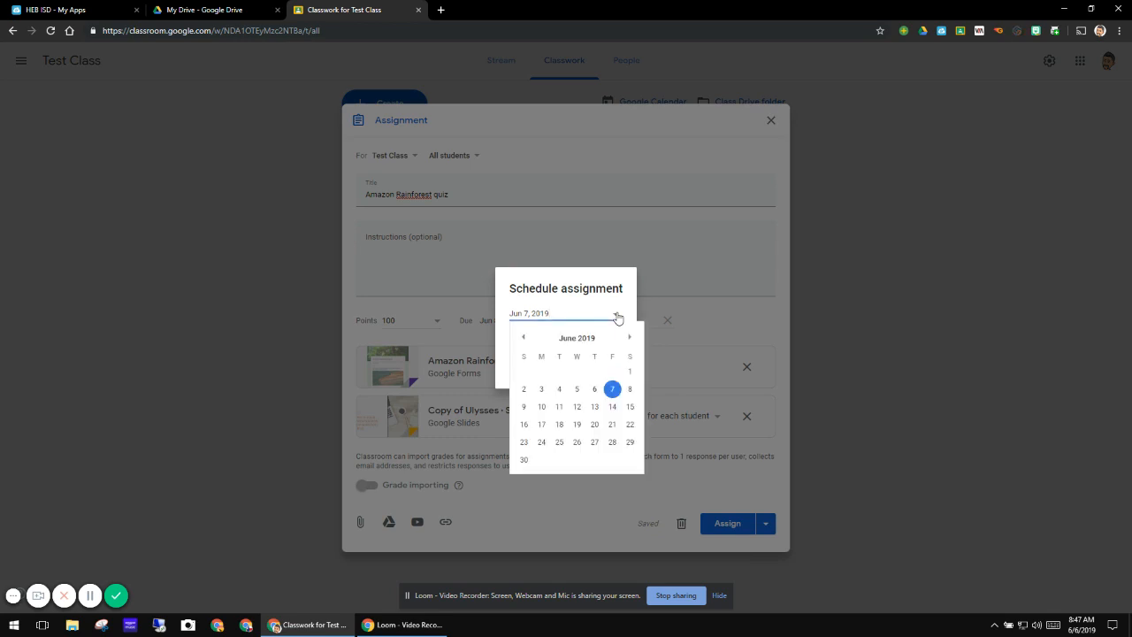
click(543, 407)
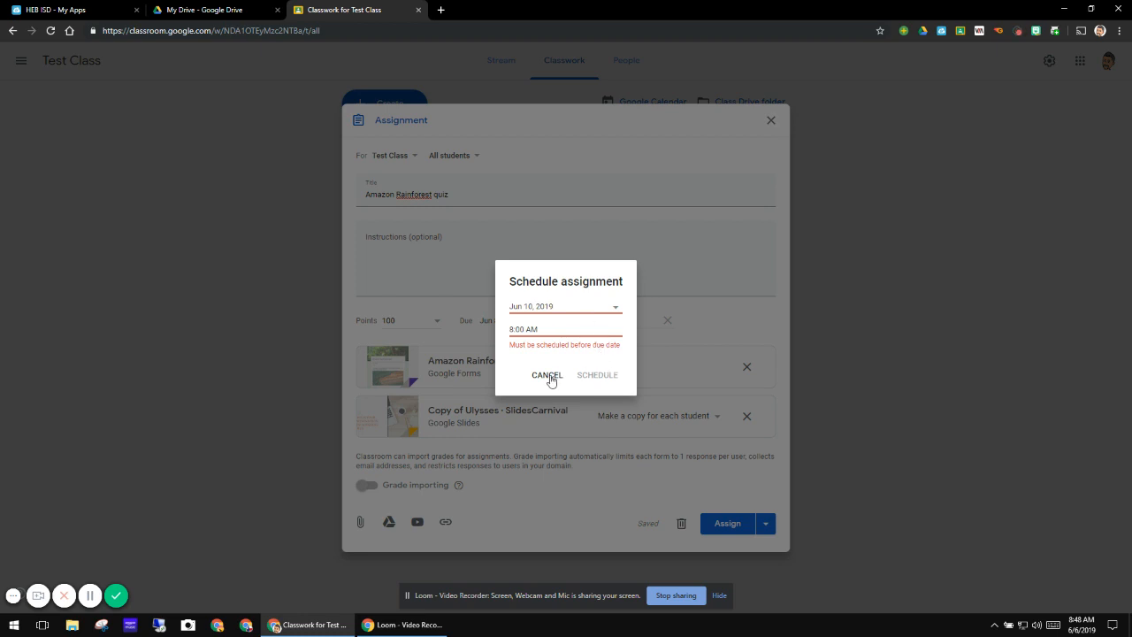
click(547, 375)
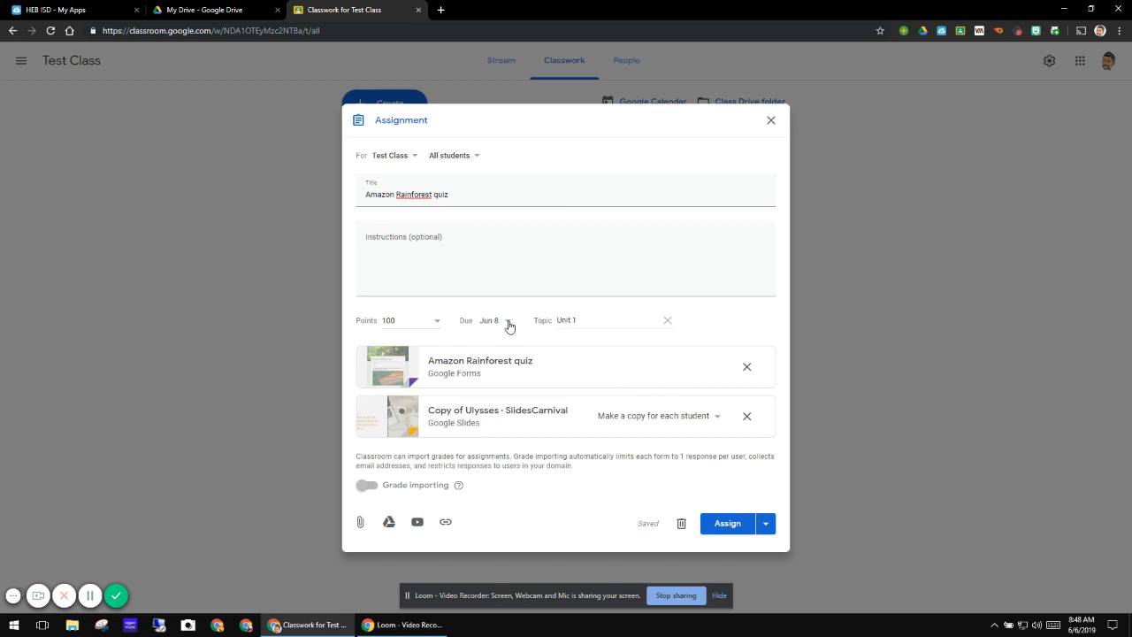
- Change the Amazon Rainforest quiz assignment's due date to Jun 10
click(510, 326)
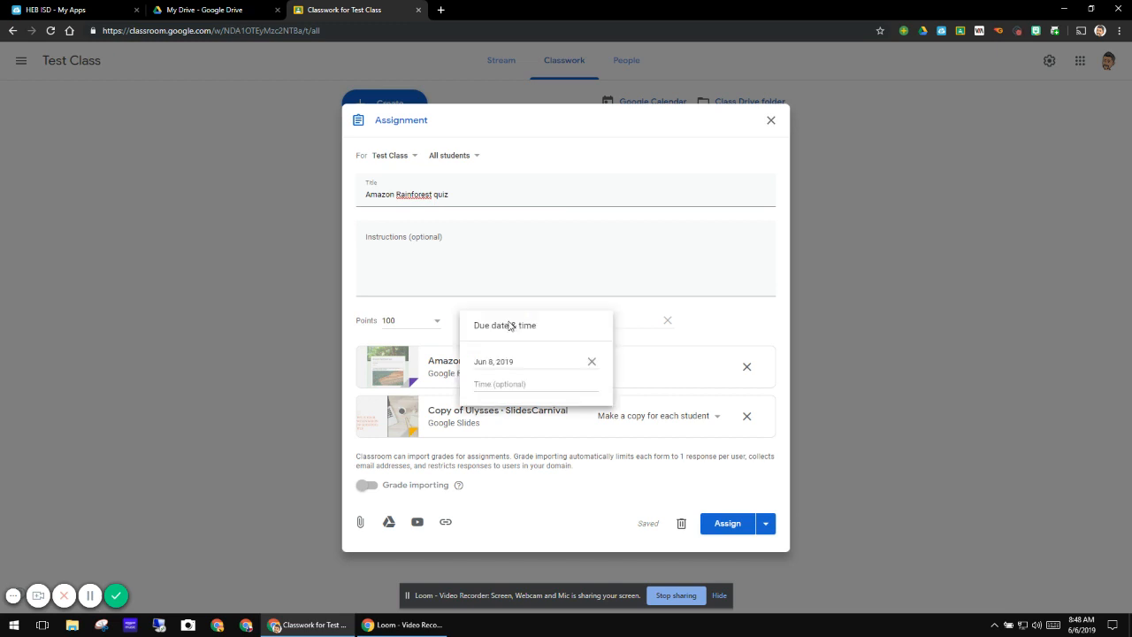
click(546, 360)
click(507, 459)
click(708, 345)
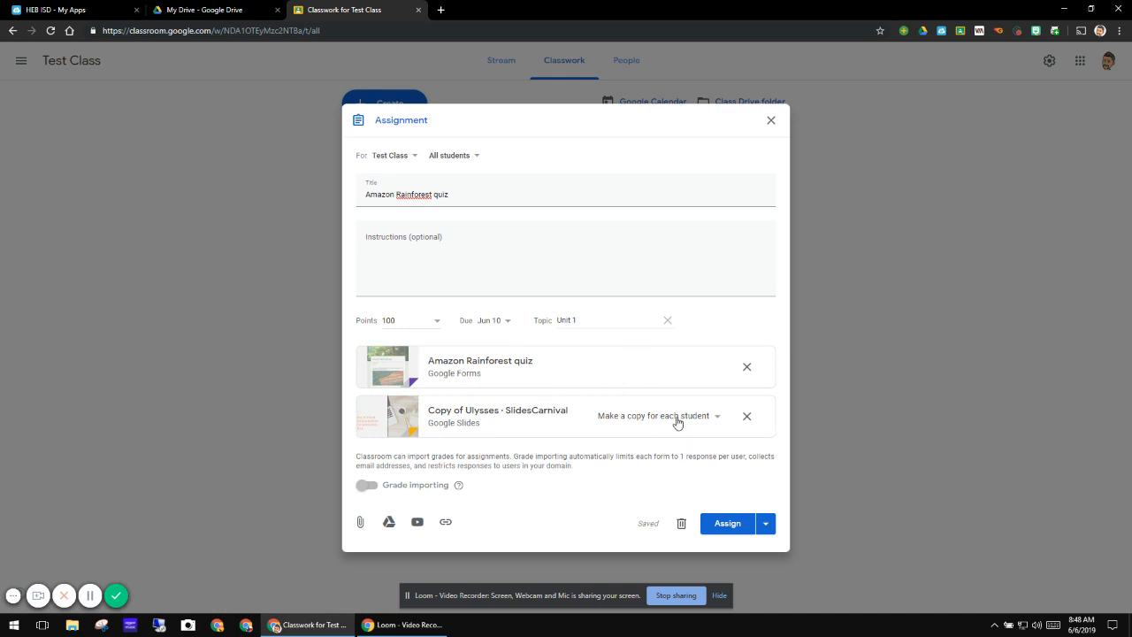
- Schedule the Amazon Rainforest quiz assignment for Jun 10, 2019 at 10:00 AM
click(768, 528)
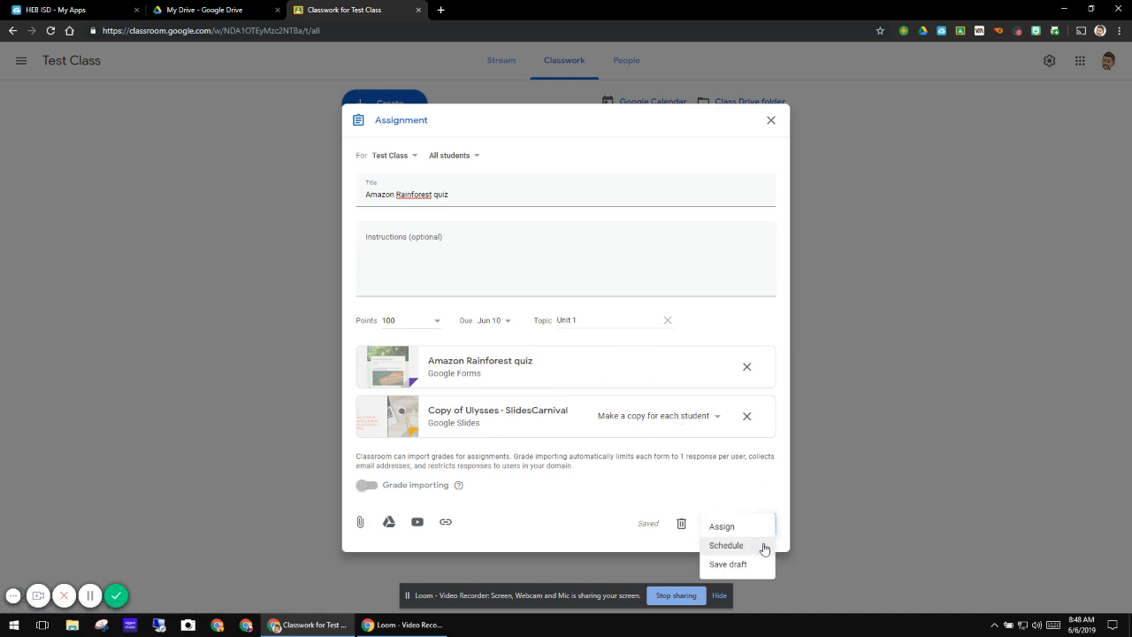
click(763, 546)
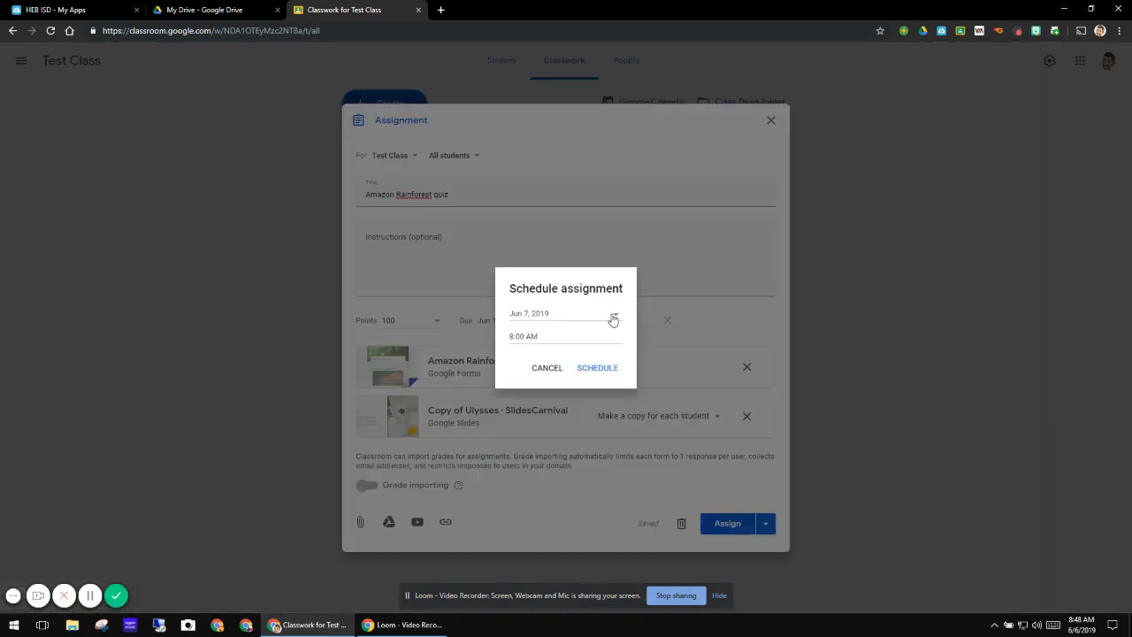
click(616, 316)
click(541, 405)
click(539, 340)
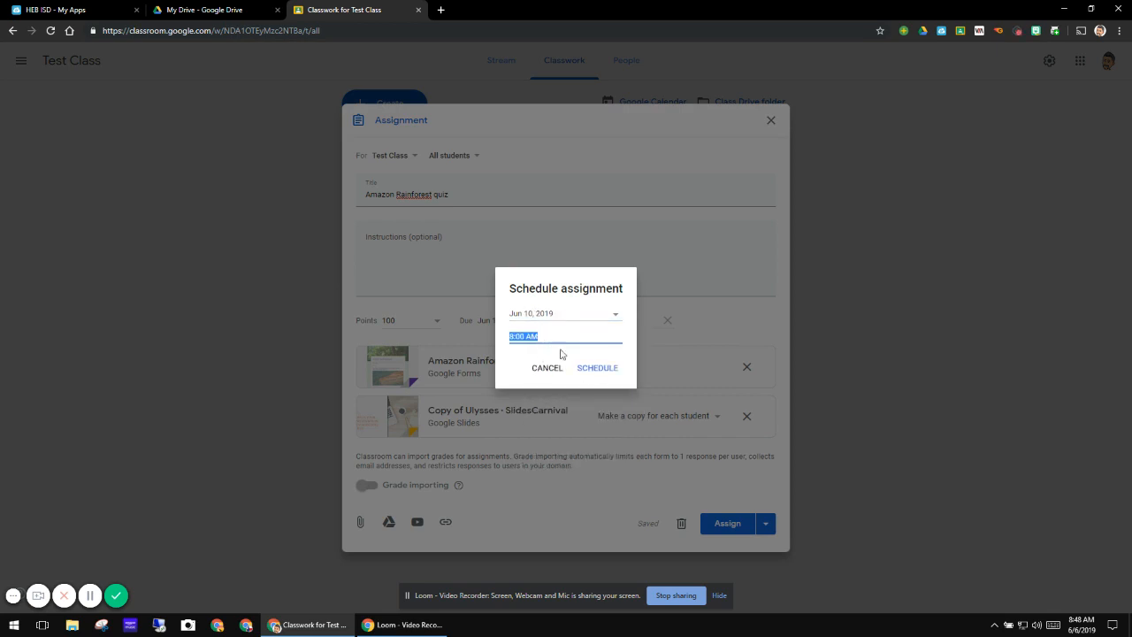
click(574, 340)
text(10)
click(606, 372)
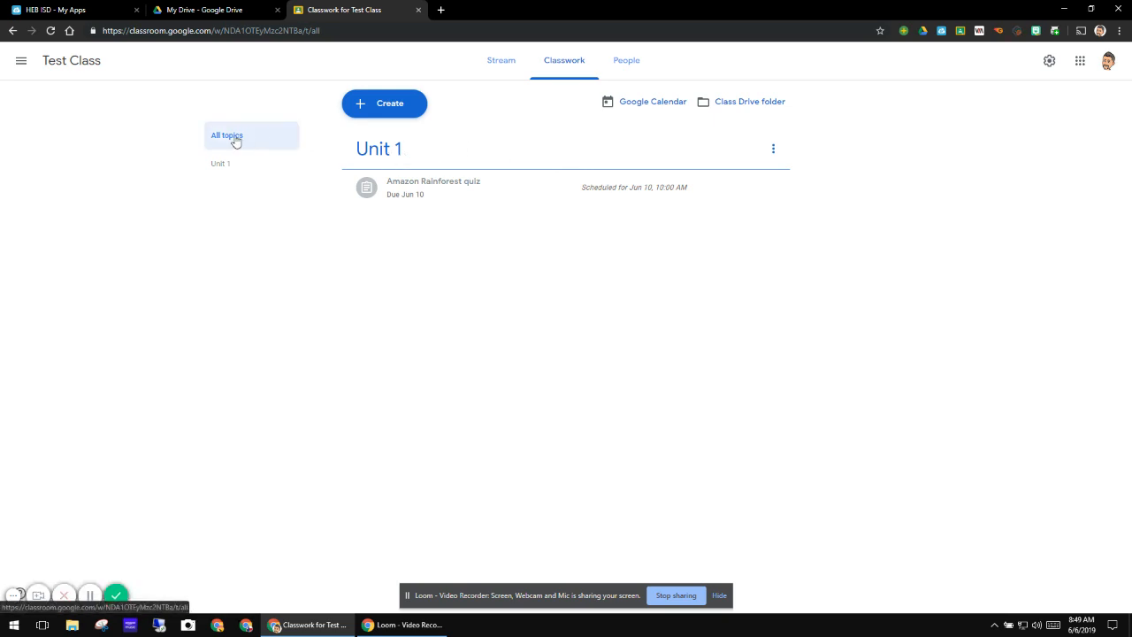
- Add a new topic named Unit 2 to the classwork
click(349, 106)
click(417, 245)
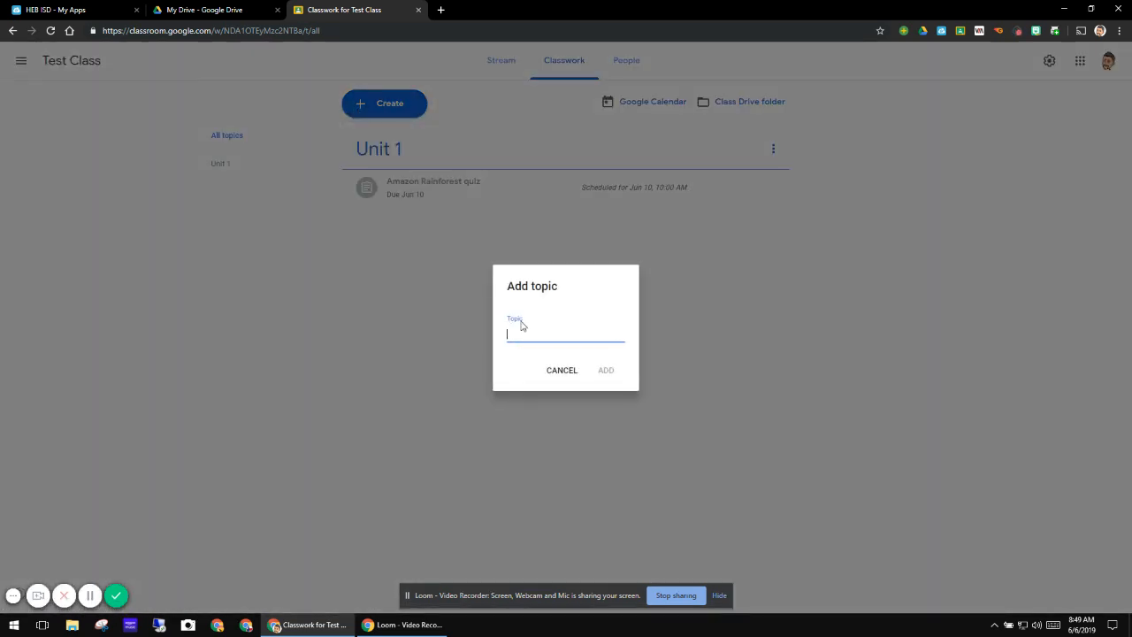
text(UN)
click(610, 375)
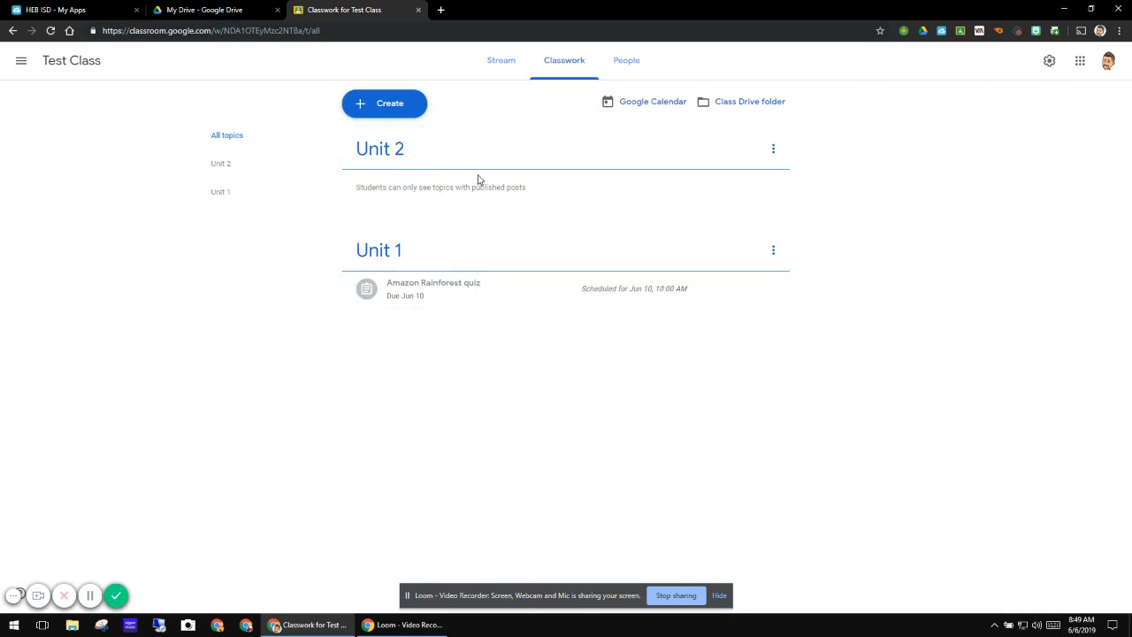
- Start a blank assignment to view its topic choices, and close it without filling it in
click(404, 108)
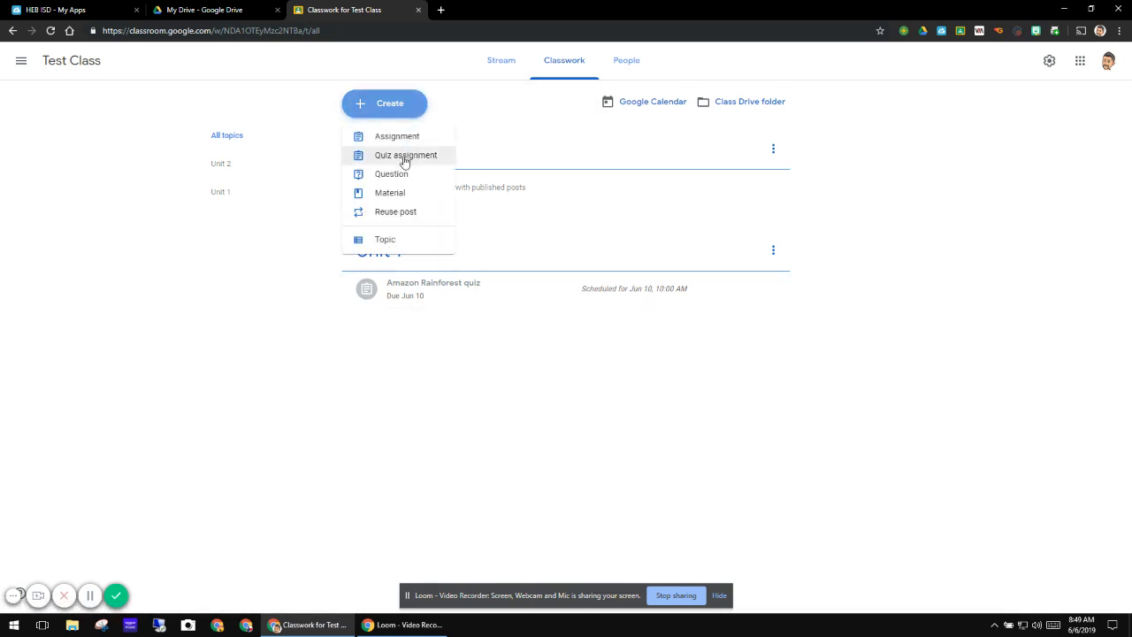
click(411, 138)
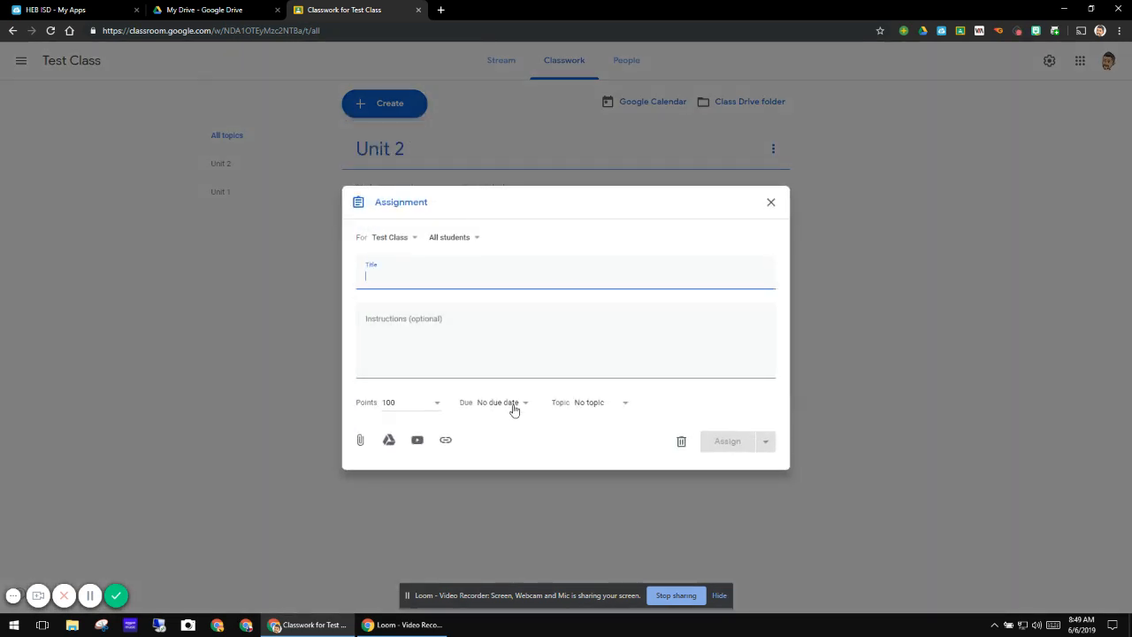
click(619, 409)
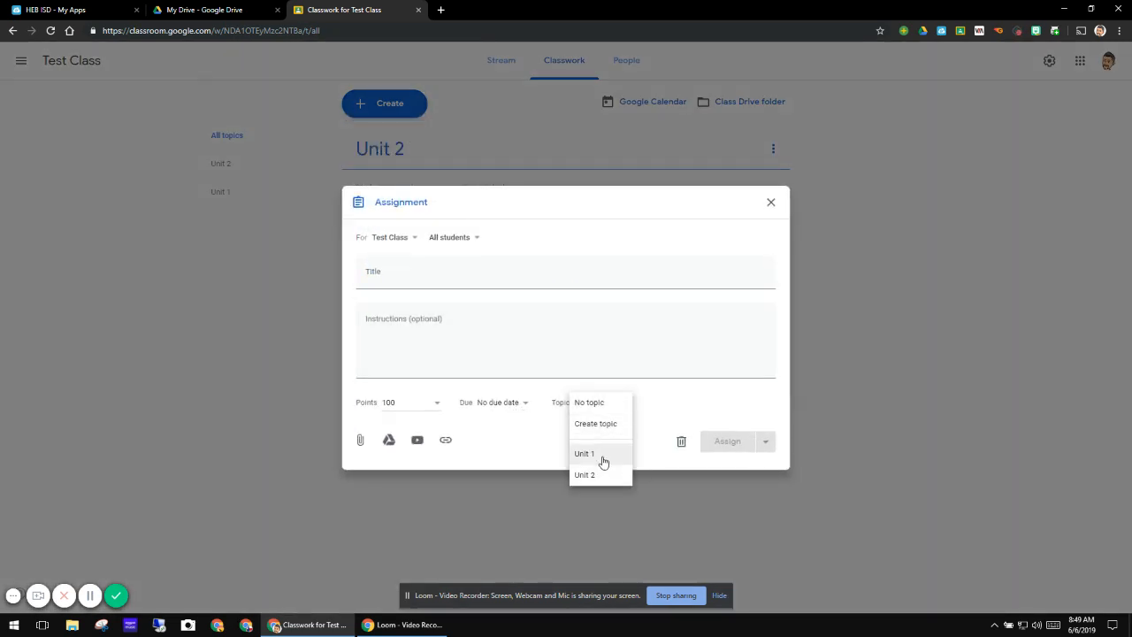
click(772, 203)
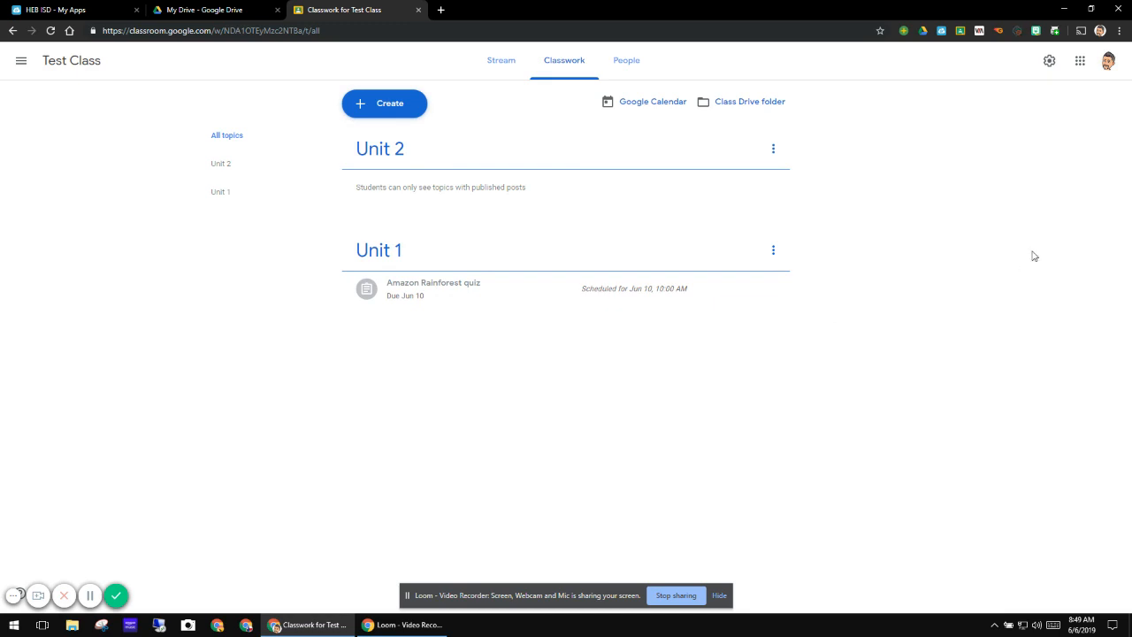
- Go to the Test Class stream and look over the list of classes in the navigation
click(499, 69)
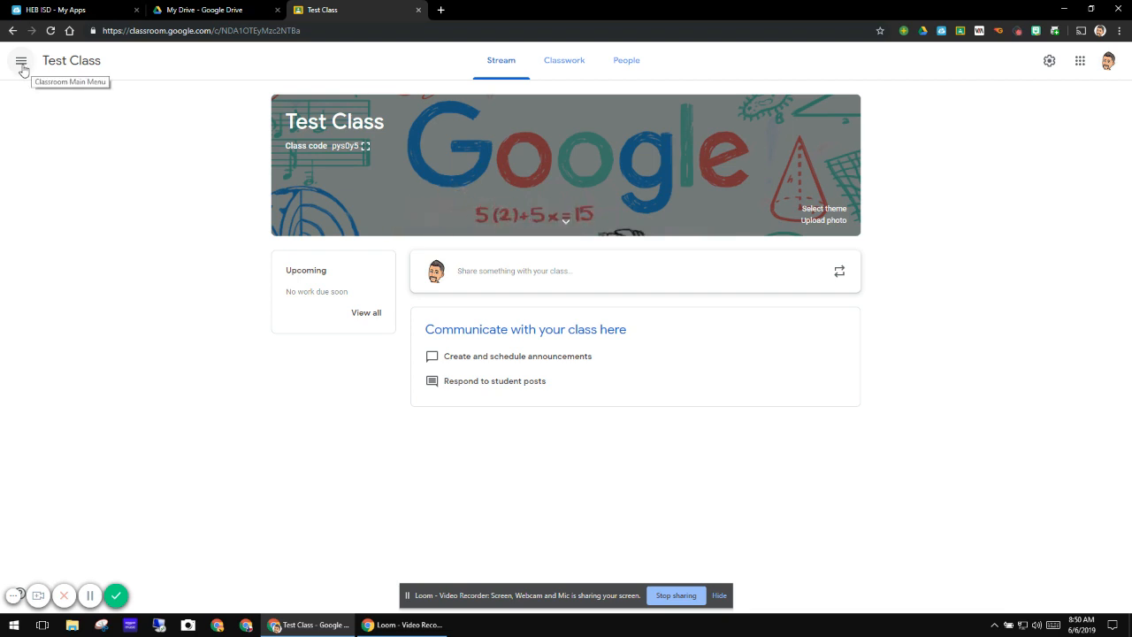
right_click(23, 67)
click(21, 62)
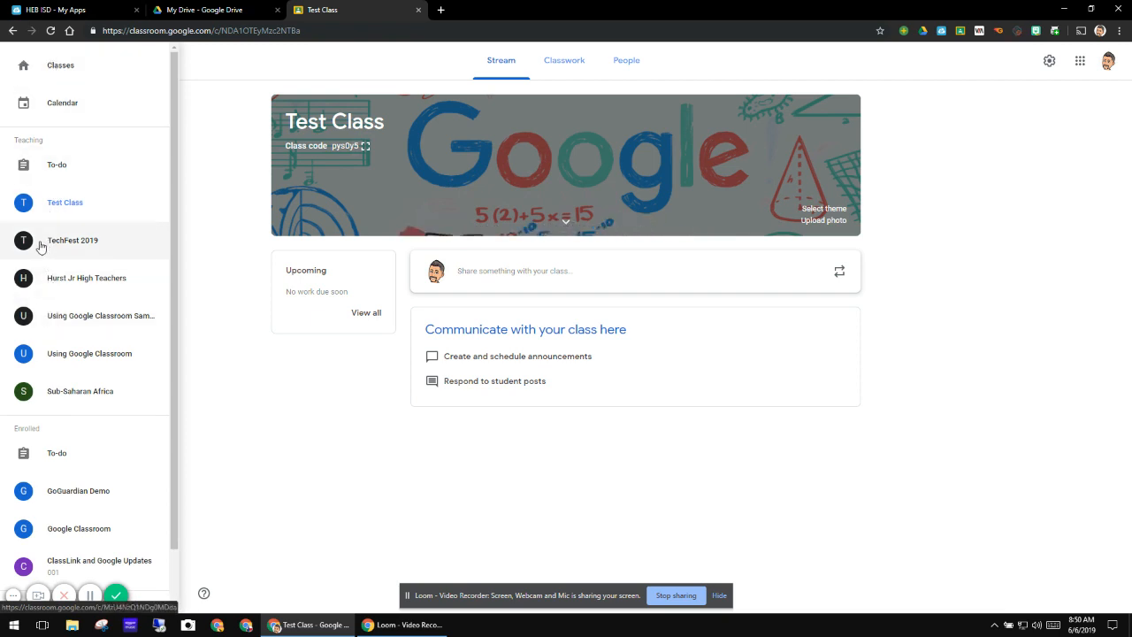
click(196, 59)
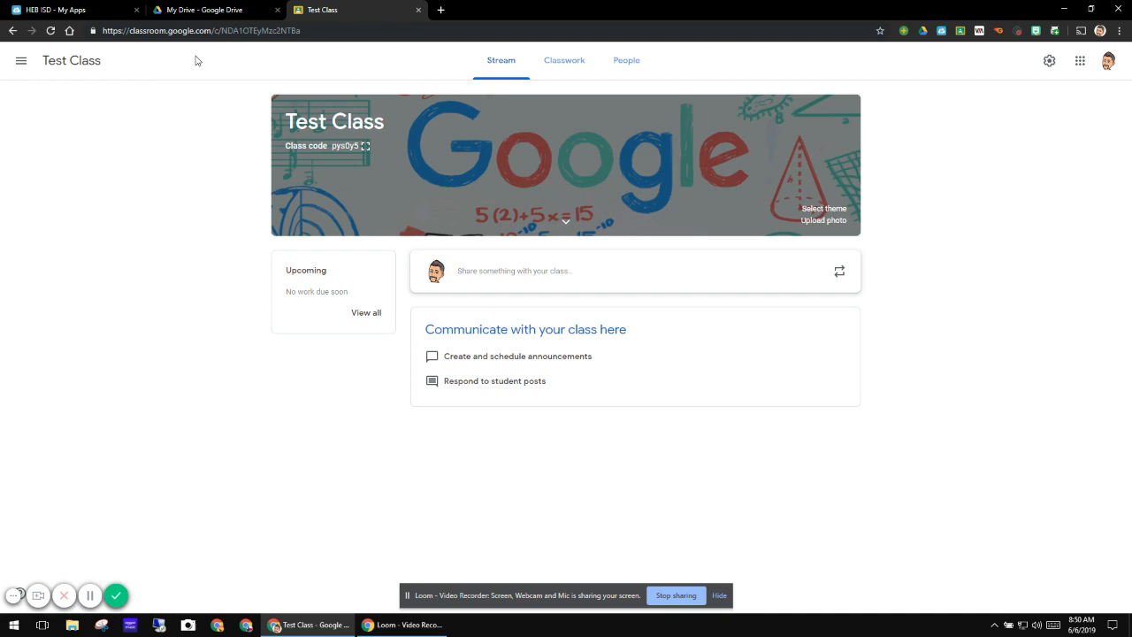
- Open the TechFest 2019 class in a separate tab and view its stream and classwork
click(20, 62)
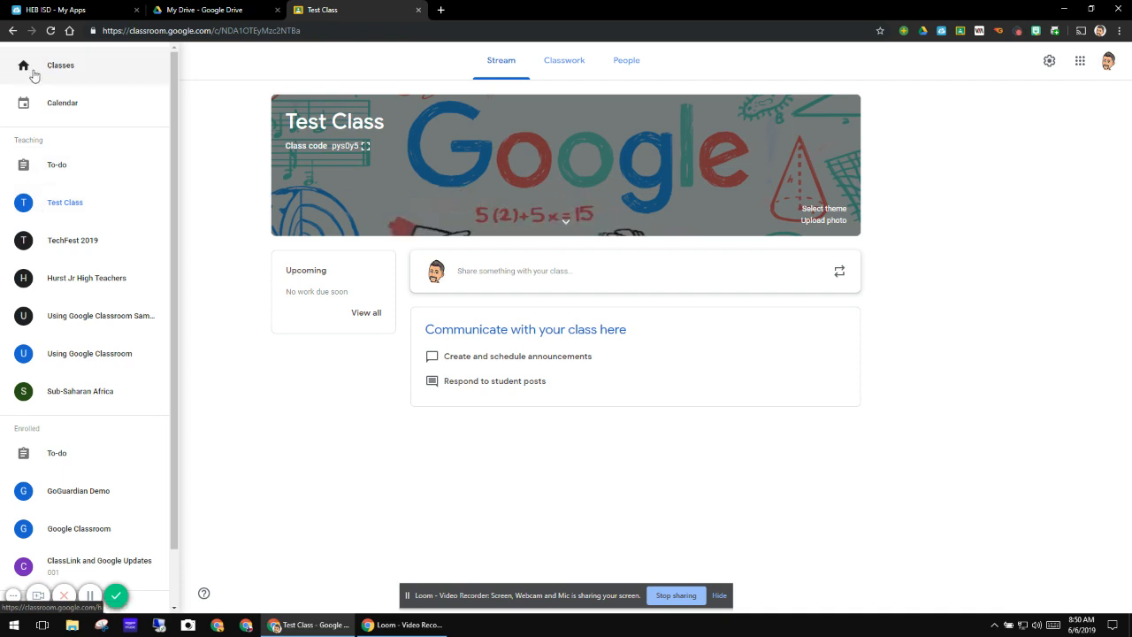
right_click(49, 243)
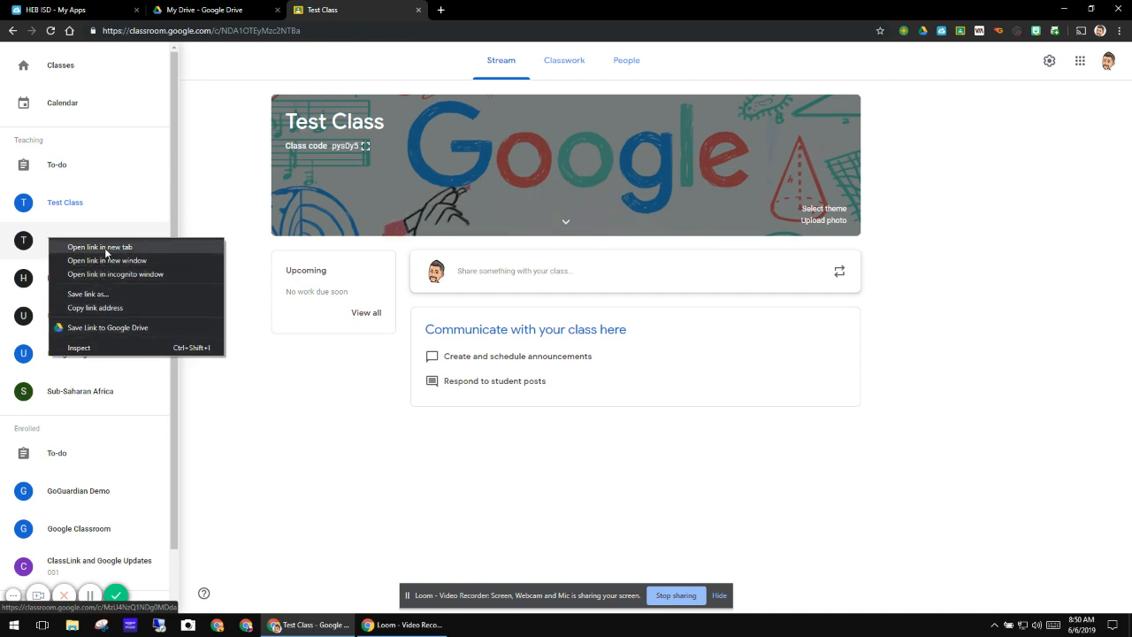
click(105, 248)
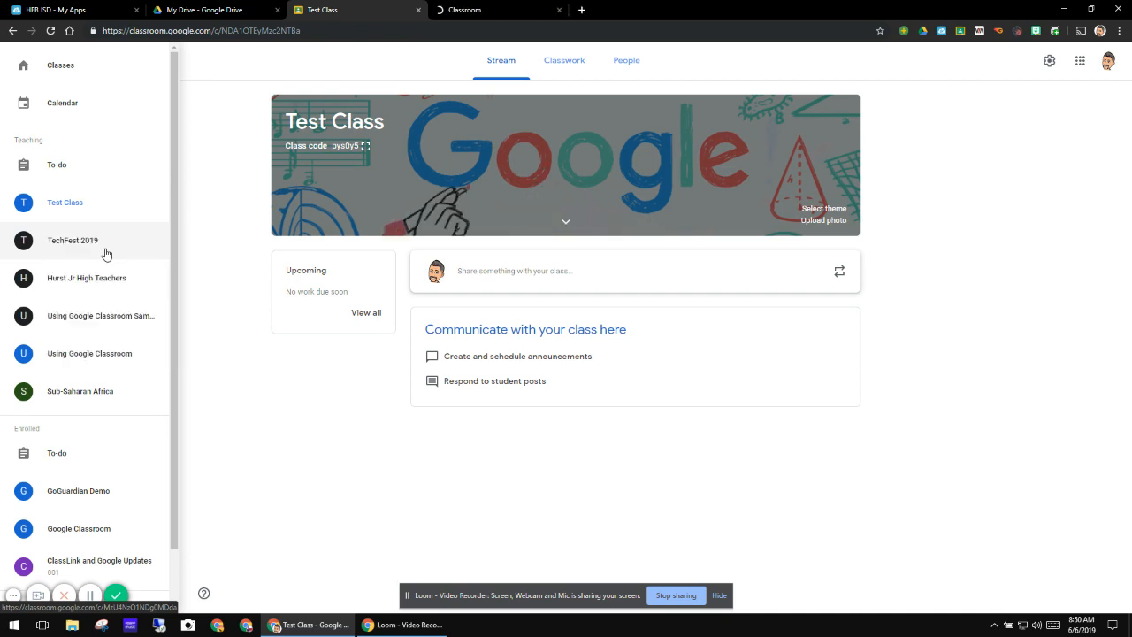
click(493, 13)
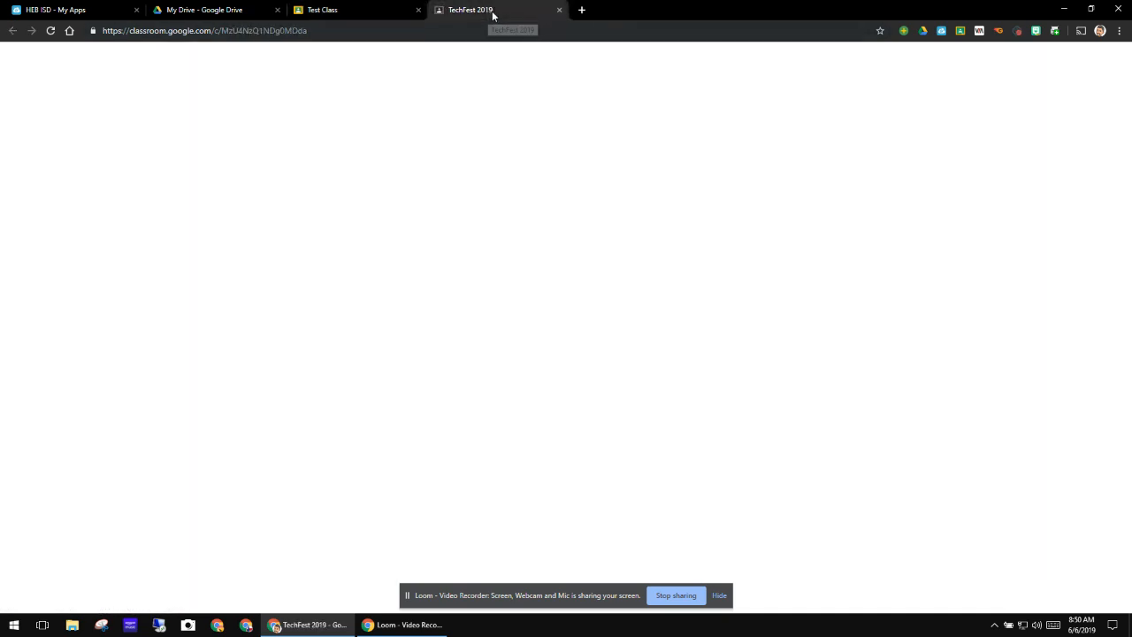
scroll(973, 305, down, 1)
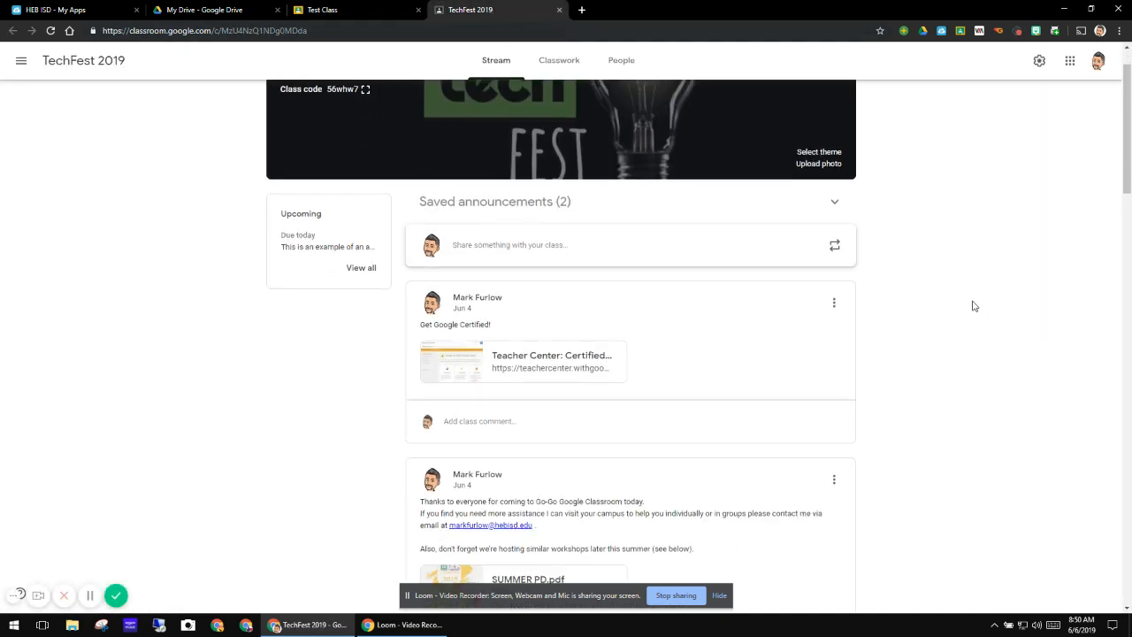
click(557, 63)
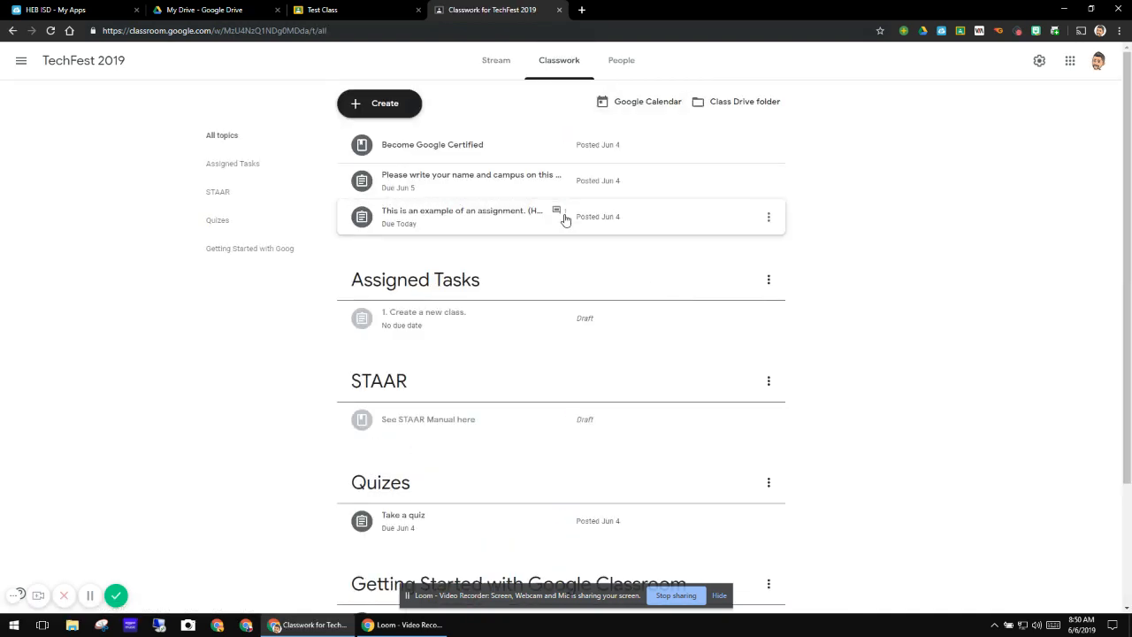
- Look over the TechFest 2019 classwork and its full roster of teachers and students
scroll(566, 219, down, 2)
scroll(566, 222, up, 2)
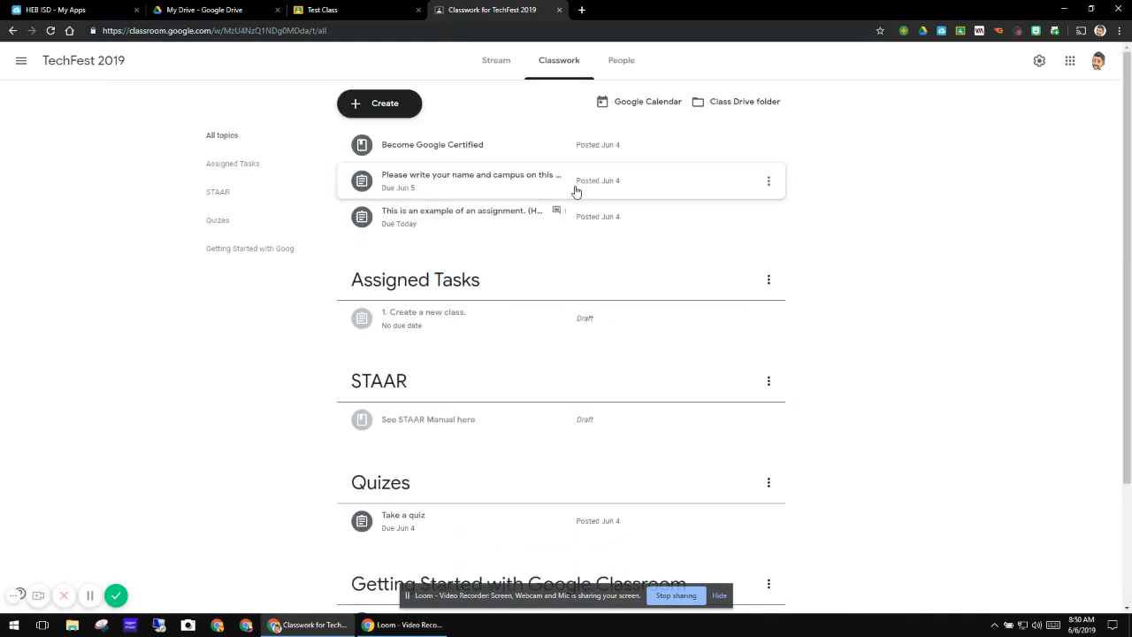
click(616, 64)
scroll(637, 288, down, 1)
scroll(638, 289, down, 7)
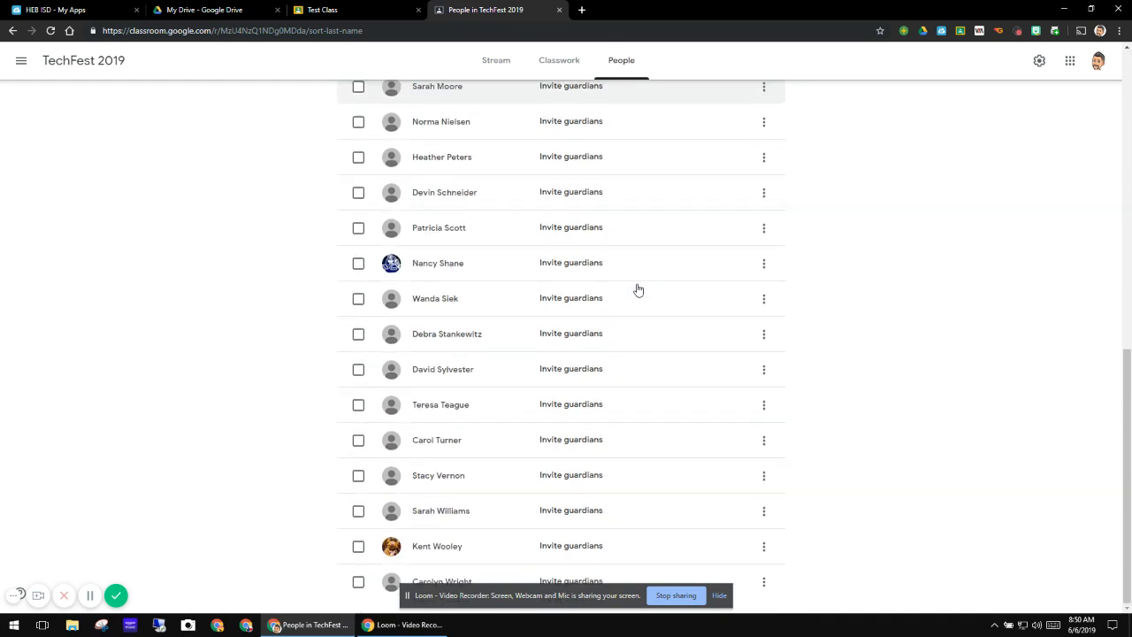
scroll(637, 290, up, 8)
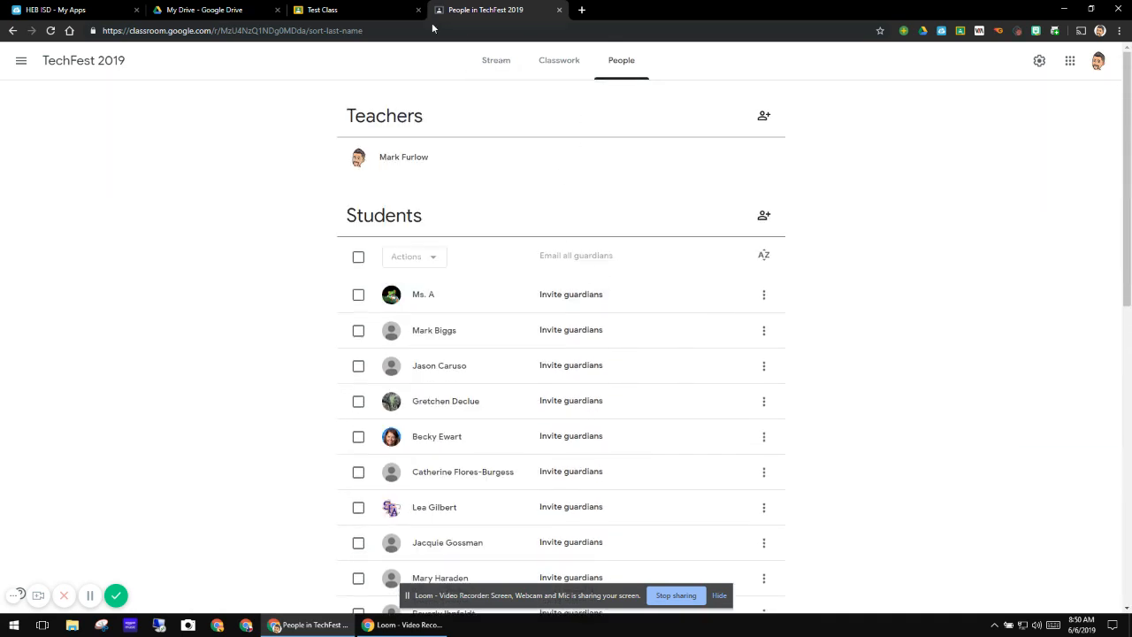
click(375, 9)
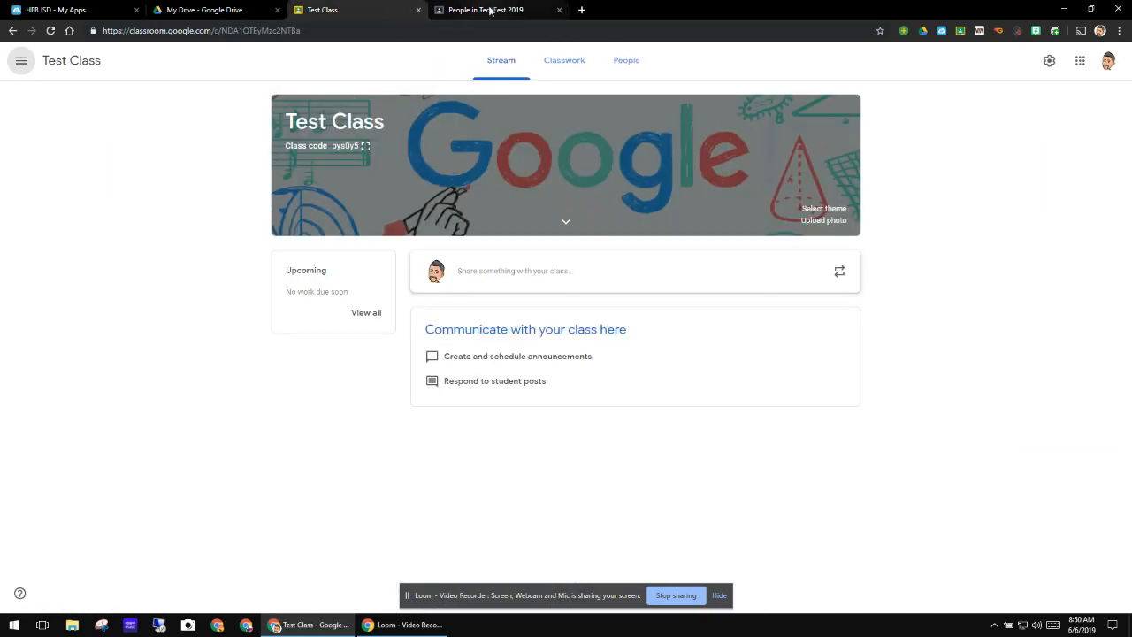
click(490, 9)
click(366, 9)
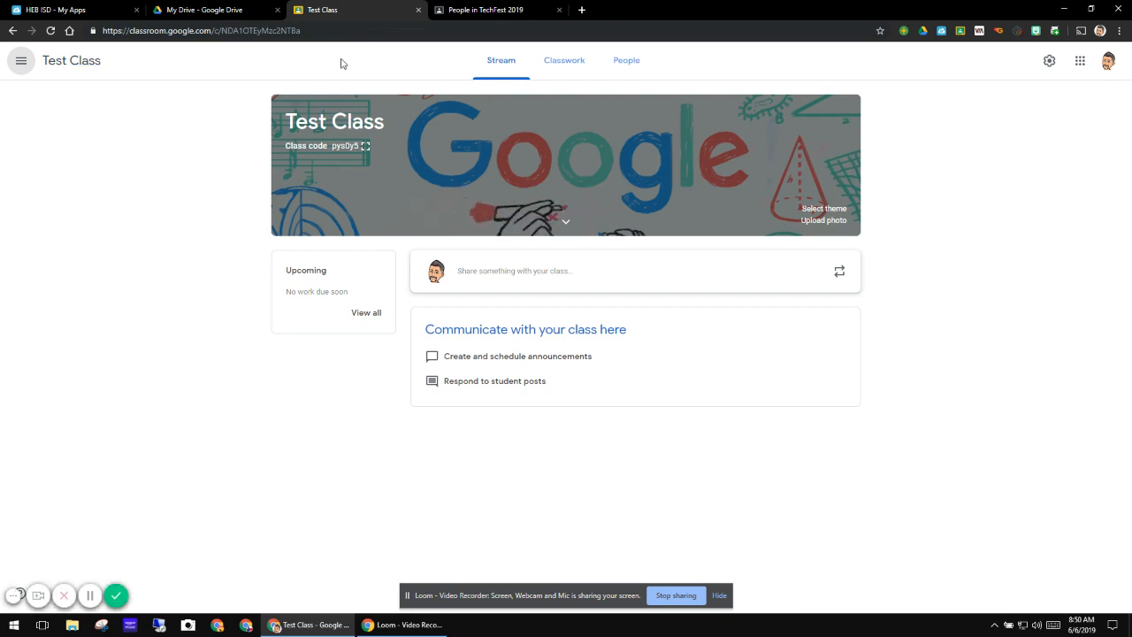
click(511, 10)
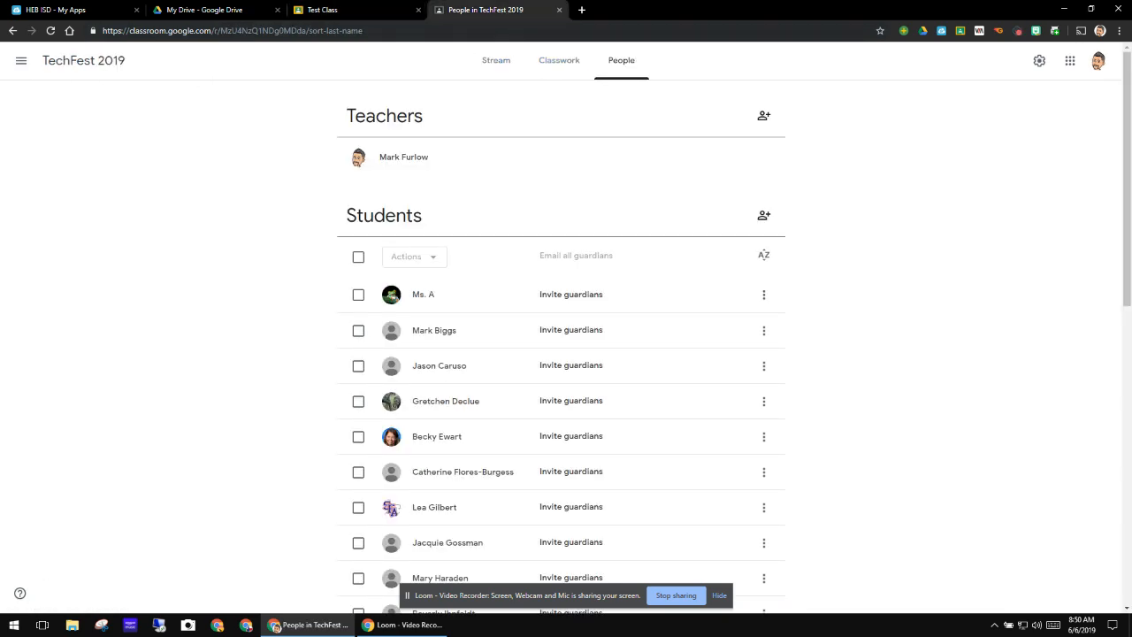
- Open the Using Google Classroom Sample class in a separate browser tab and view its stream
click(22, 65)
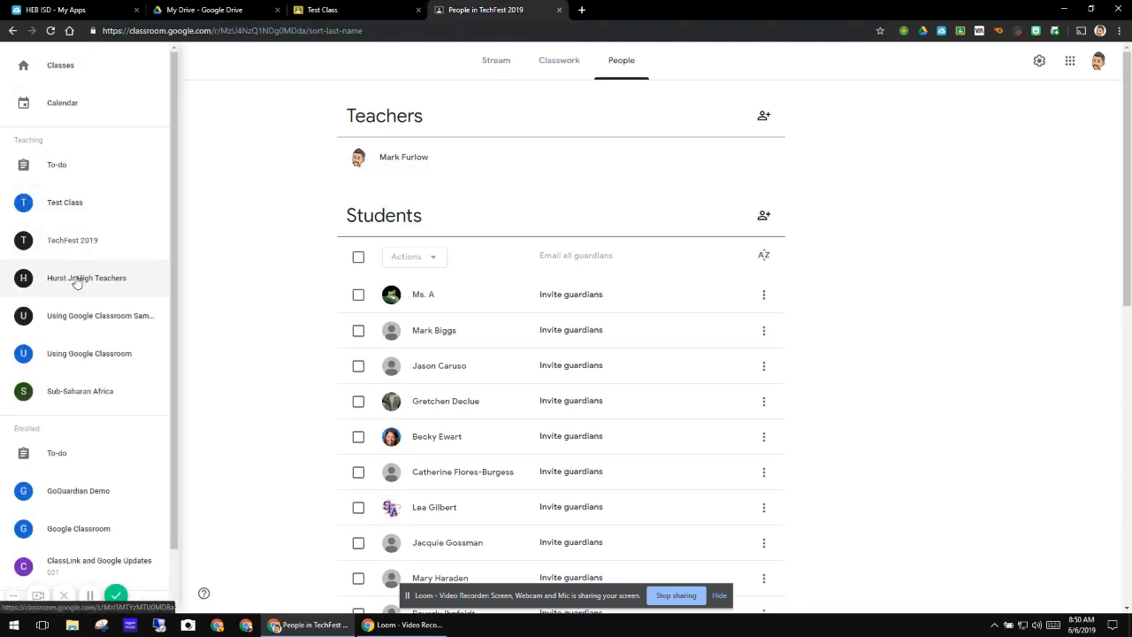
right_click(81, 325)
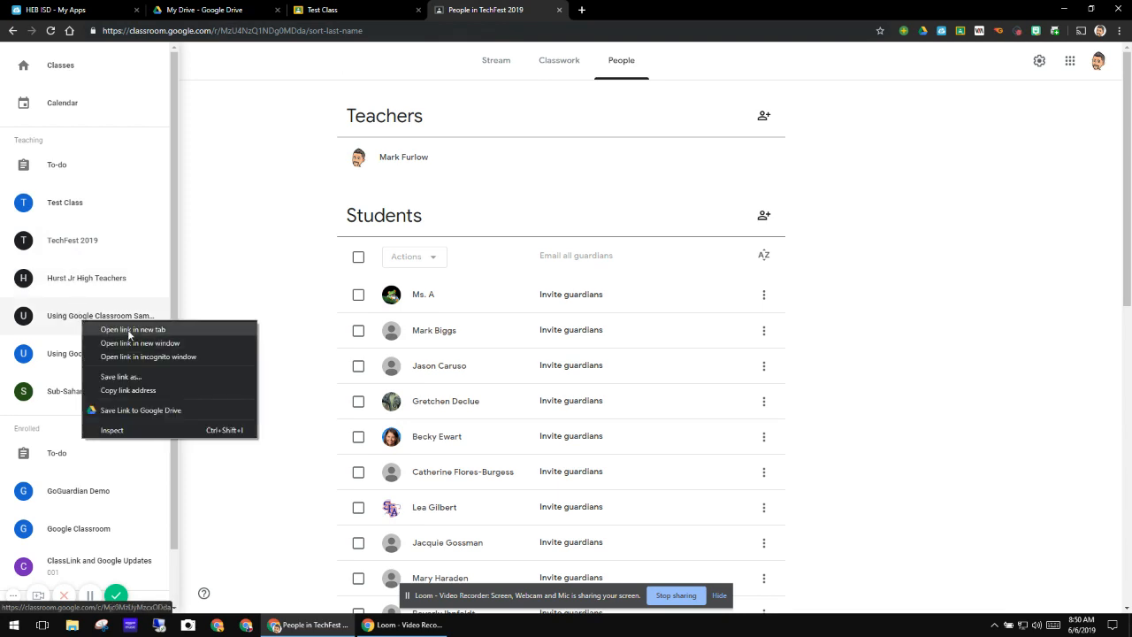
click(128, 329)
click(640, 11)
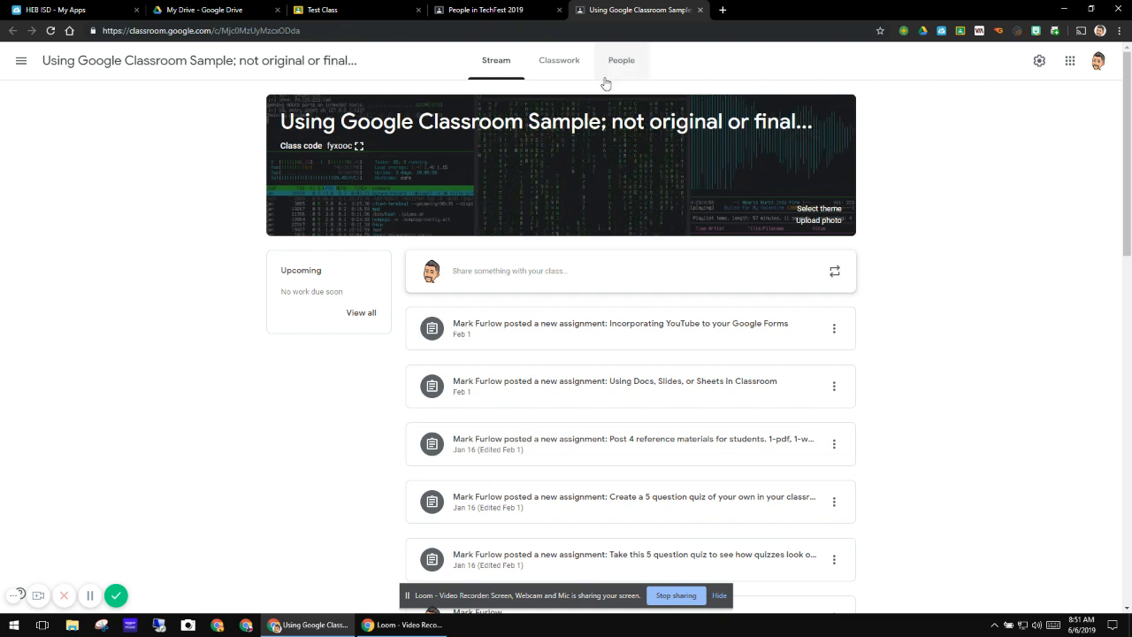
- Go back to the Test Class, open the archived classes from there and look through all of them
click(492, 11)
click(344, 10)
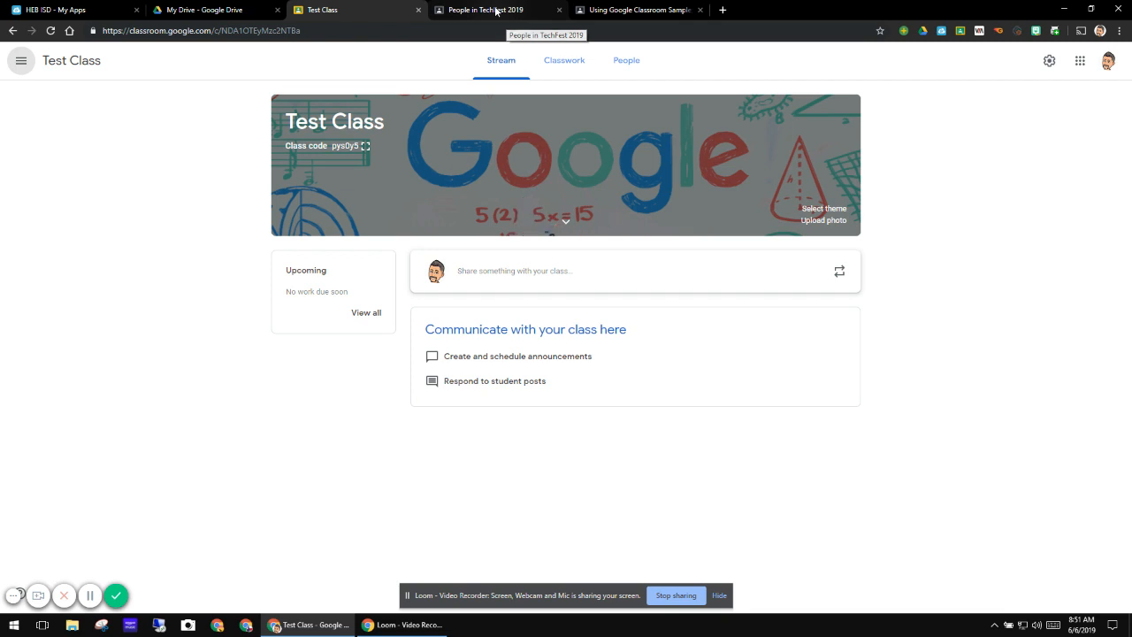
click(21, 62)
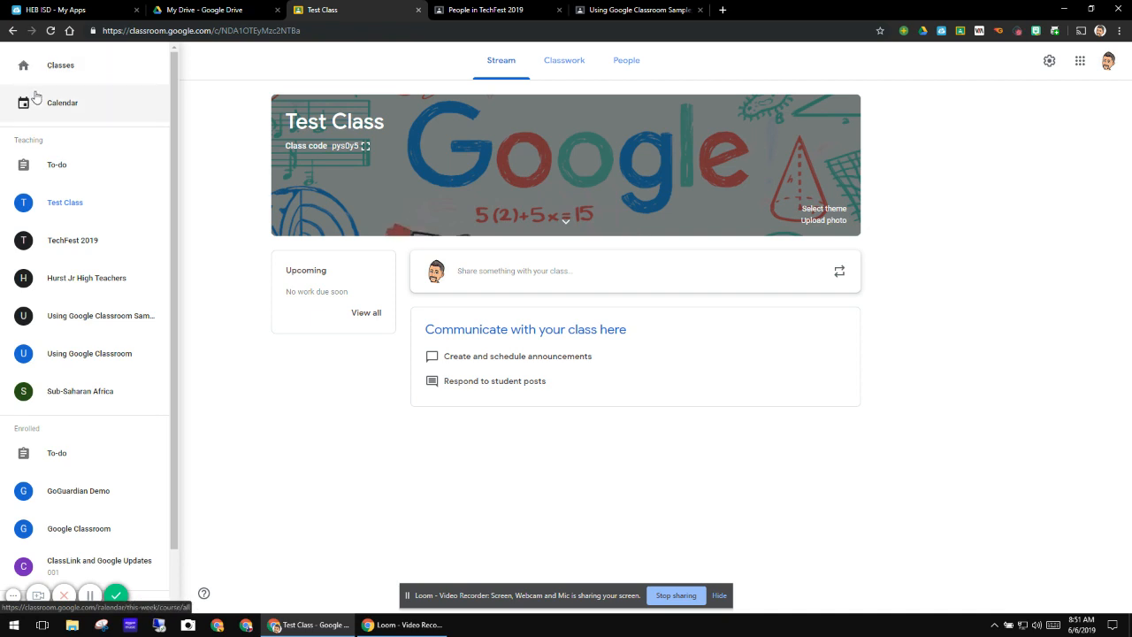
click(221, 89)
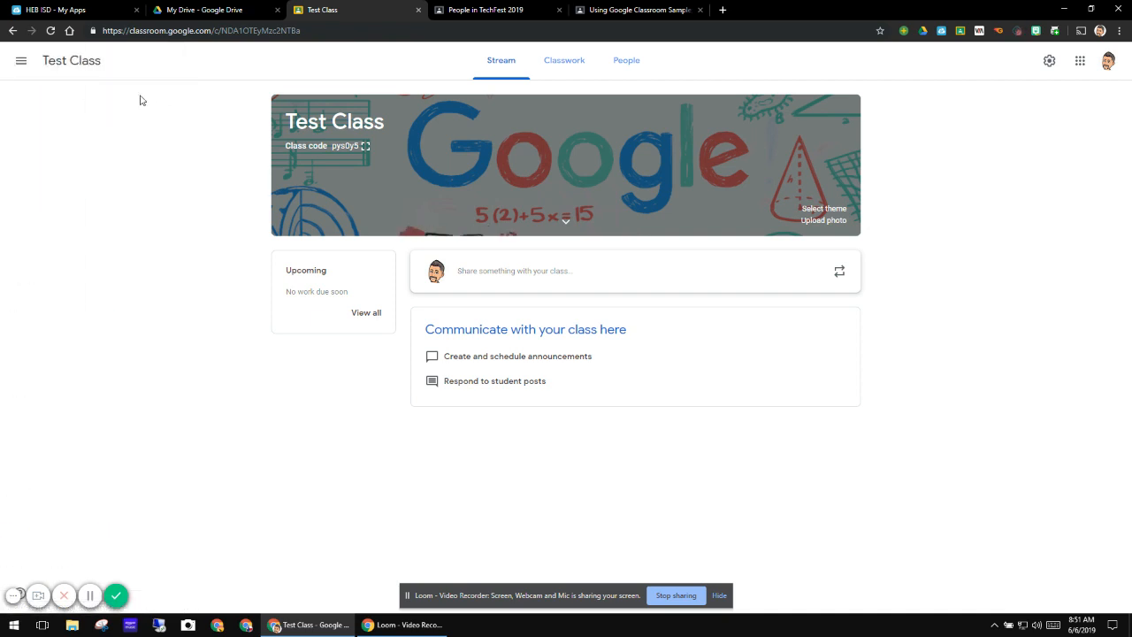
click(24, 62)
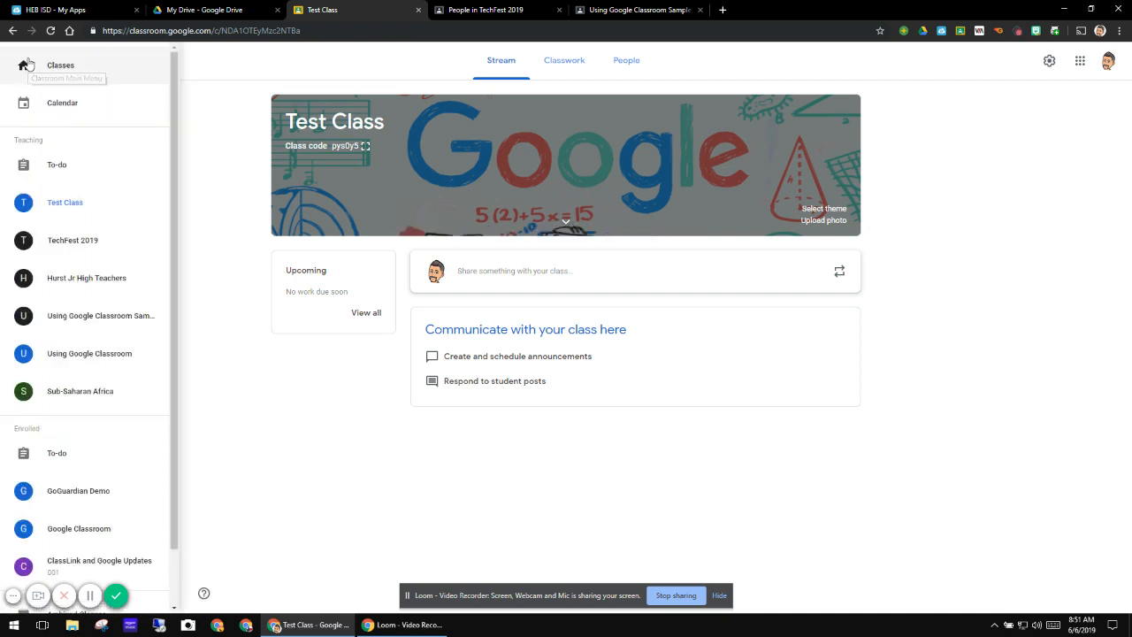
scroll(36, 101, down, 1)
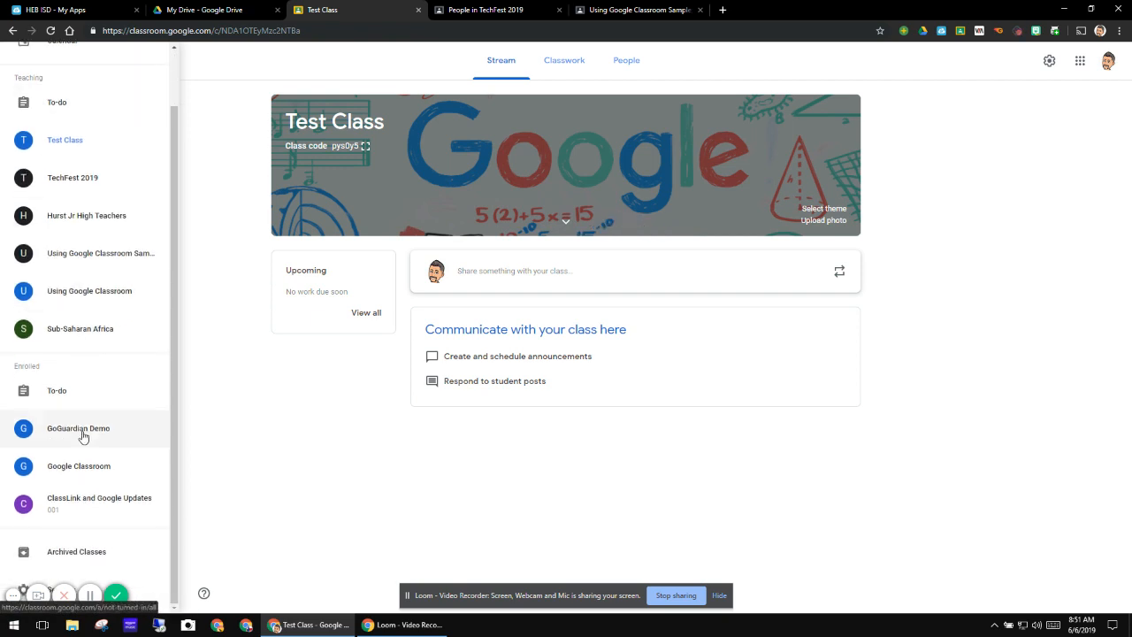
click(80, 552)
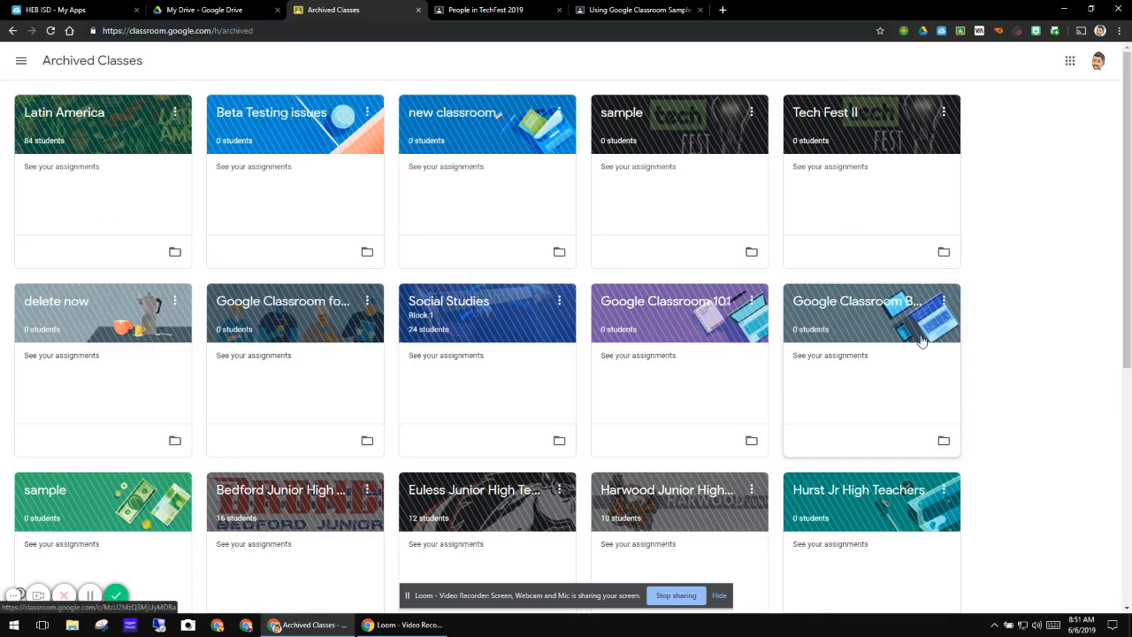
scroll(1024, 351, down, 5)
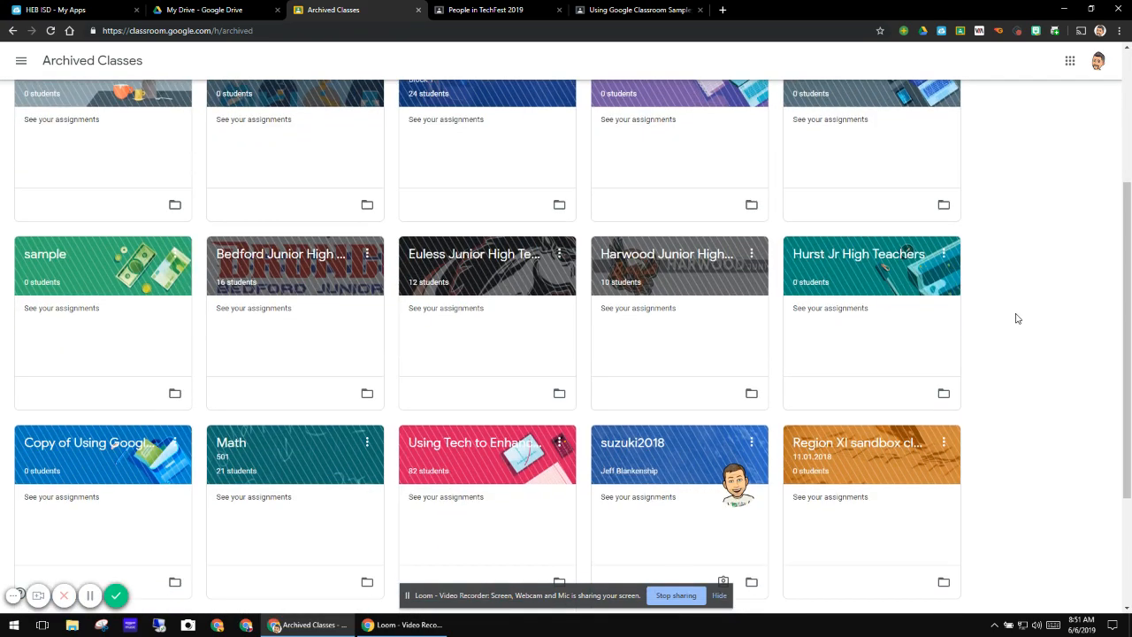
scroll(1024, 318, up, 3)
scroll(1026, 319, down, 3)
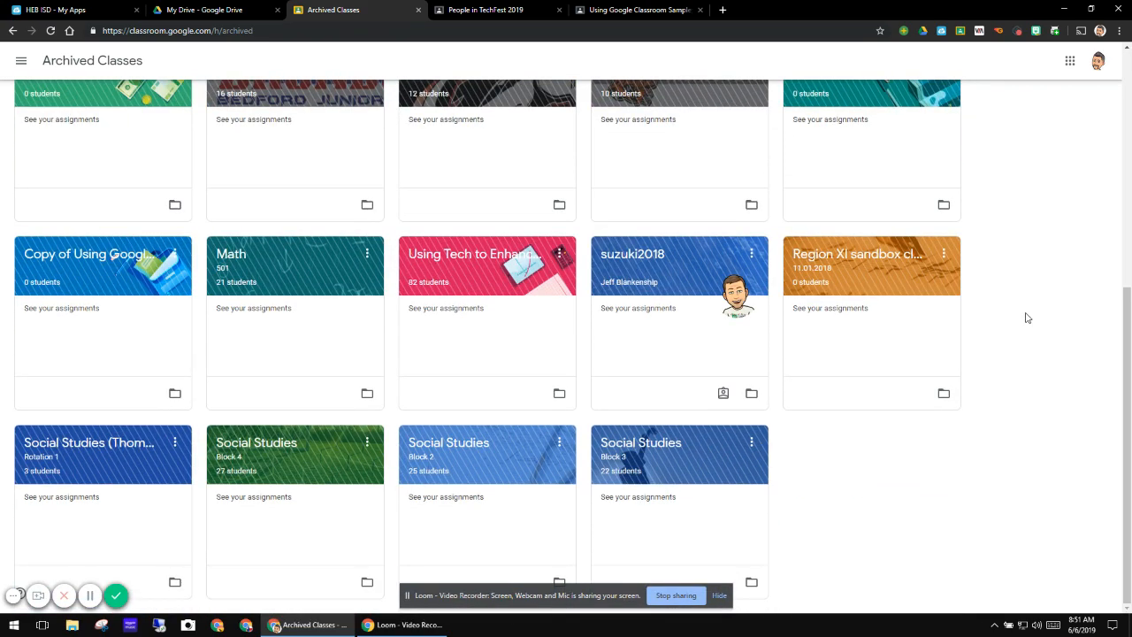
click(368, 256)
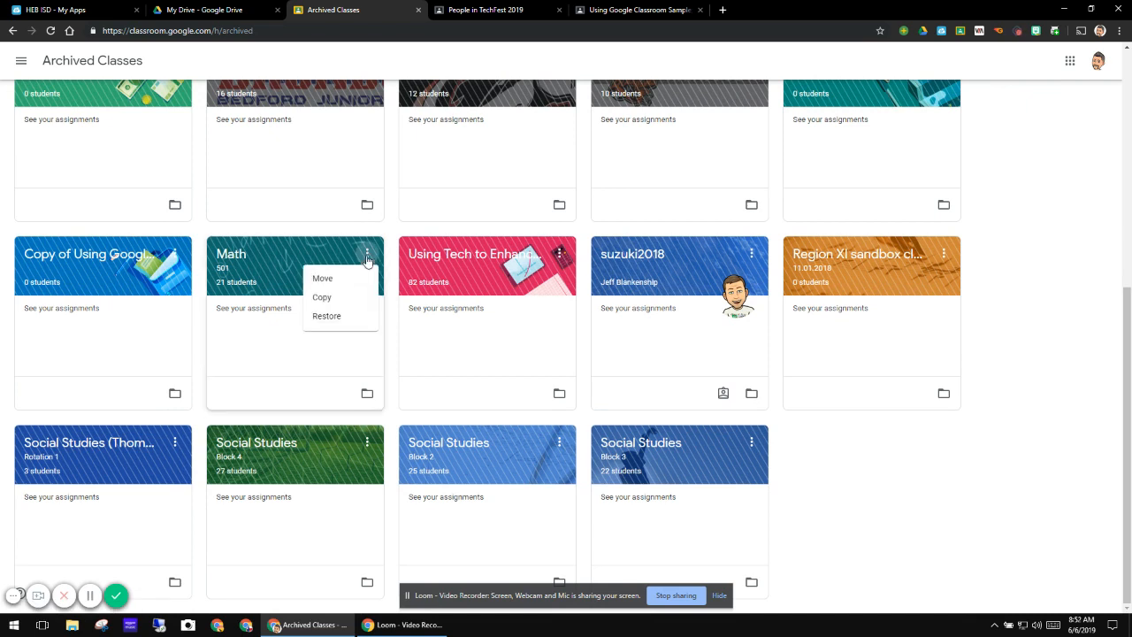
click(322, 316)
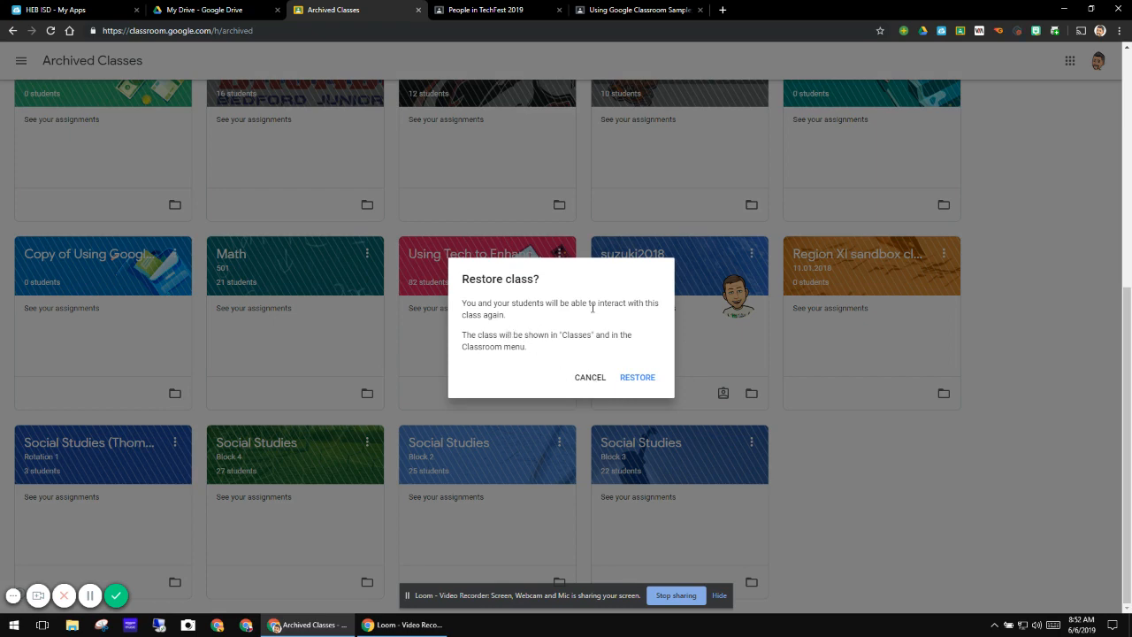
click(590, 379)
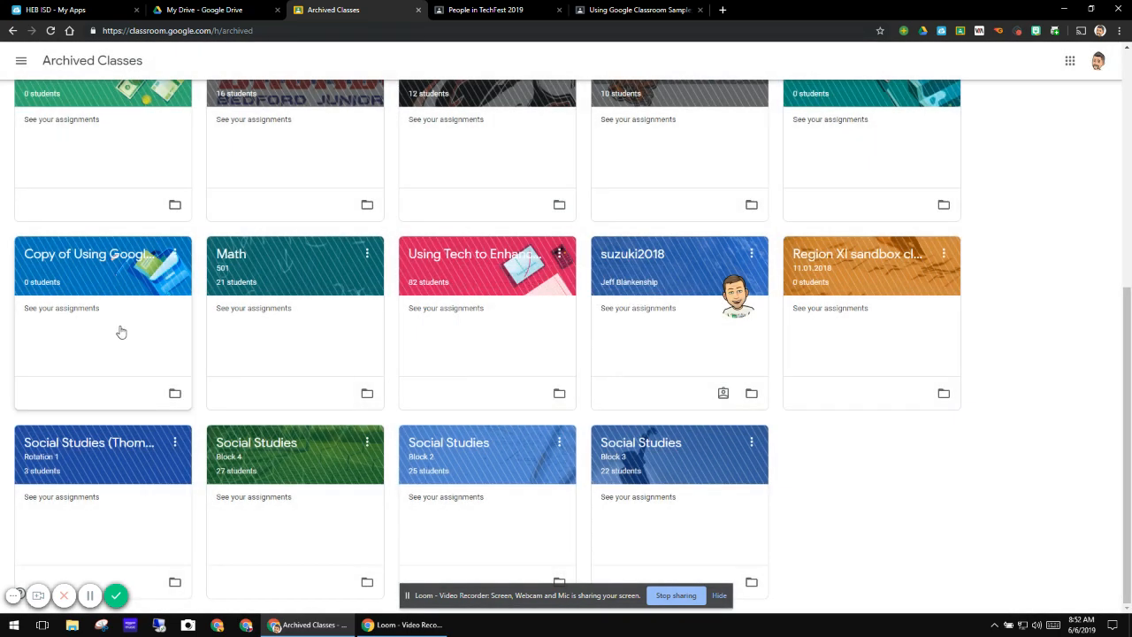
- Restore the archived Copy of Using Google Classroom class and check for it in the navigation's class list
click(174, 256)
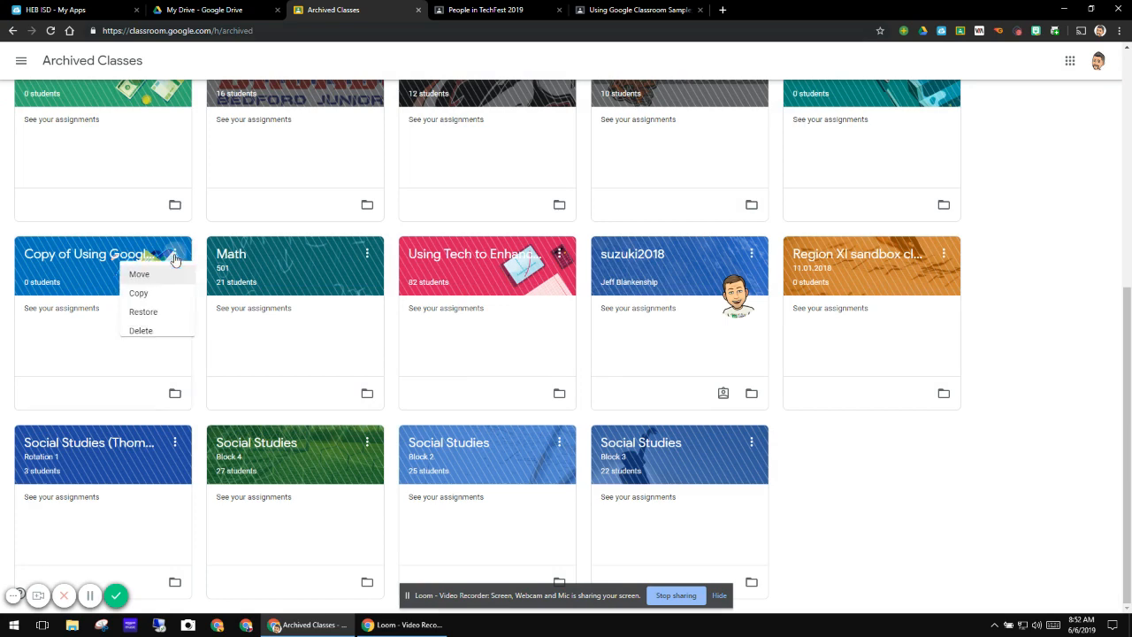
click(135, 316)
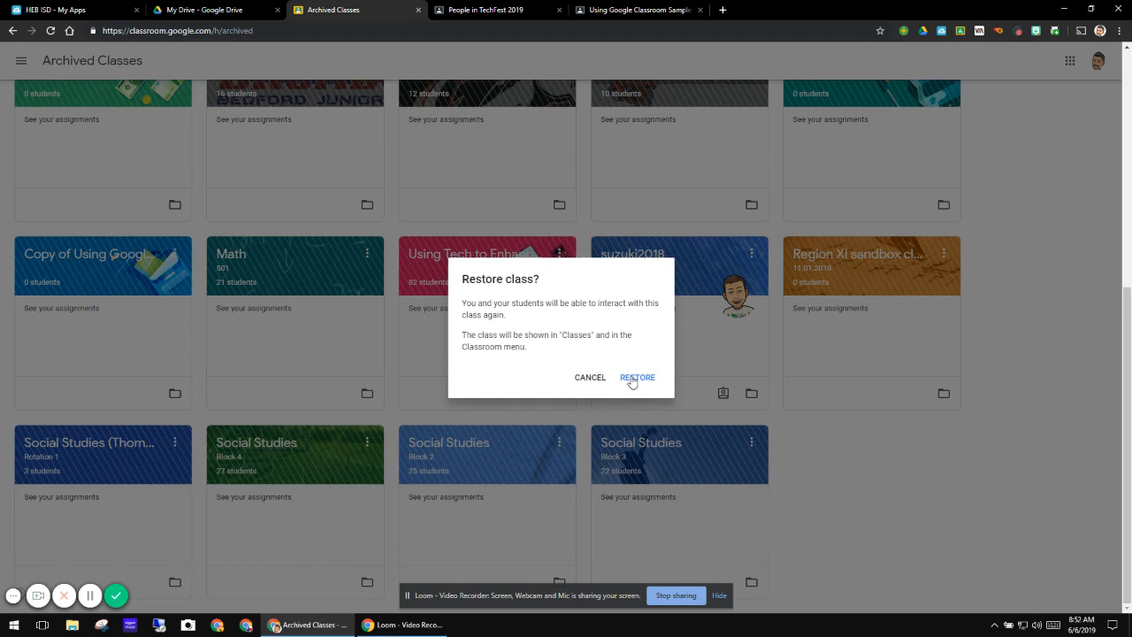
click(632, 380)
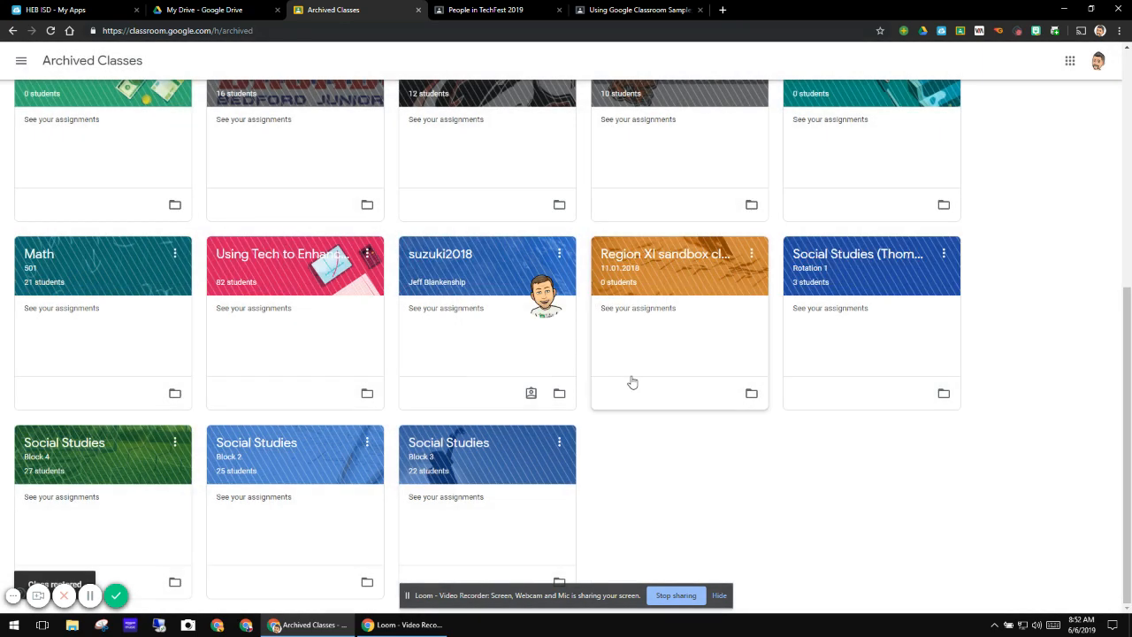
scroll(305, 336, up, 5)
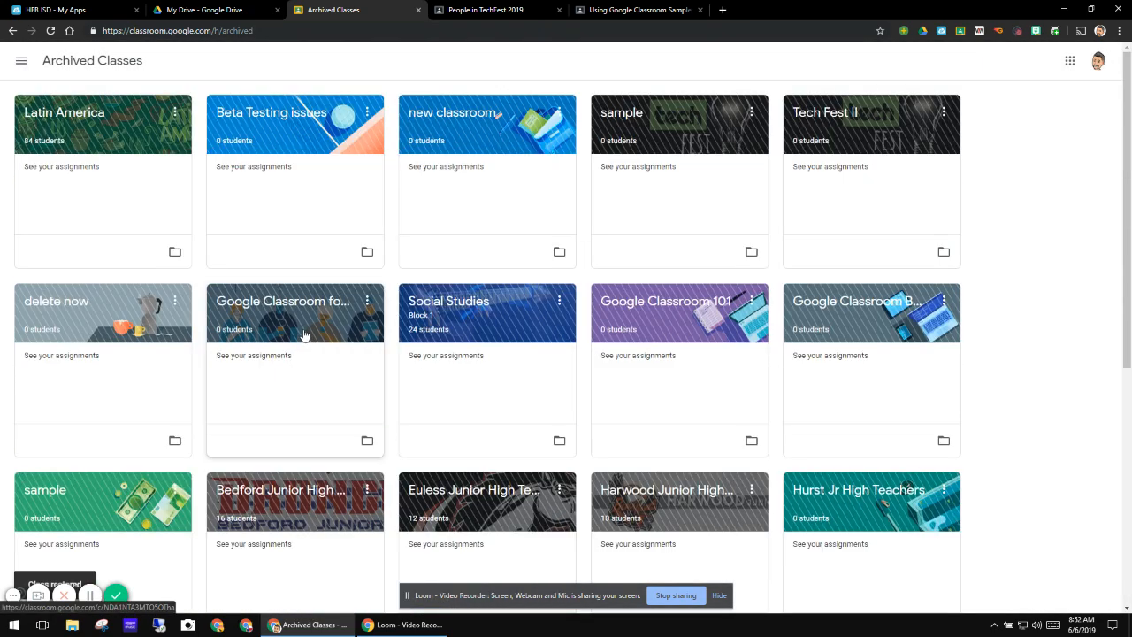
click(21, 61)
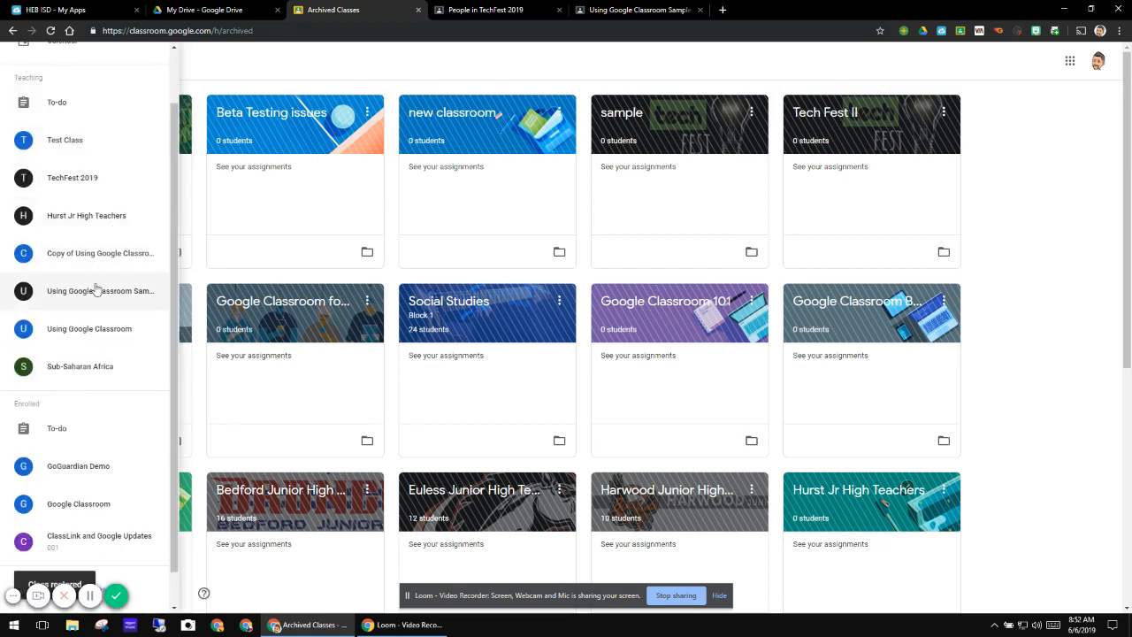
scroll(139, 192, up, 2)
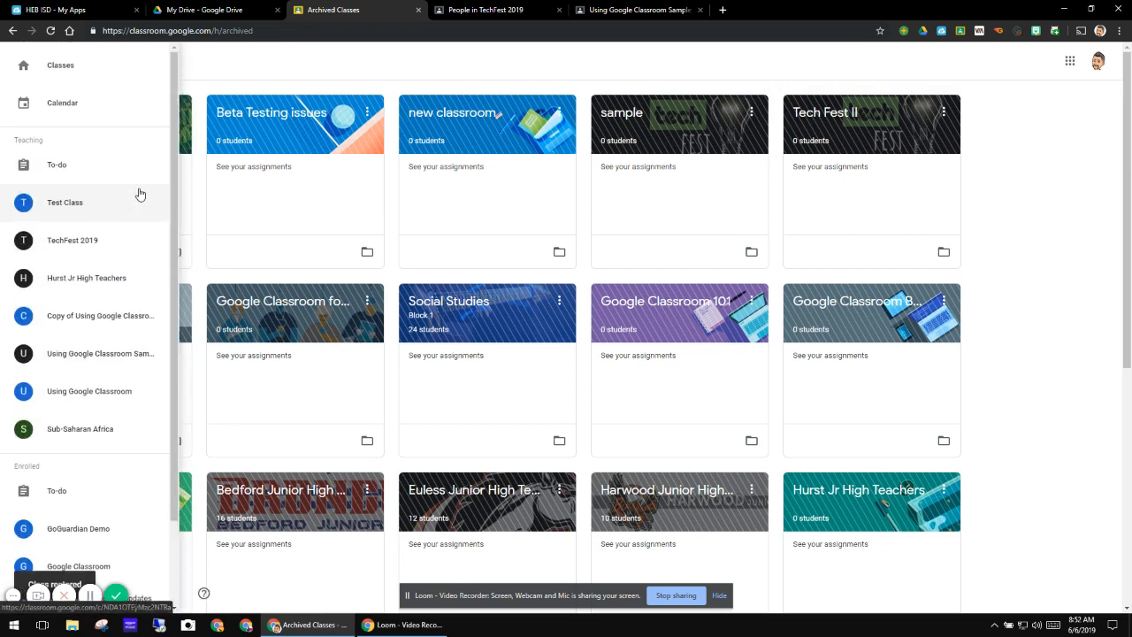
- Archive the Copy of Using Google Classroom class again from the overview of all classes
click(62, 66)
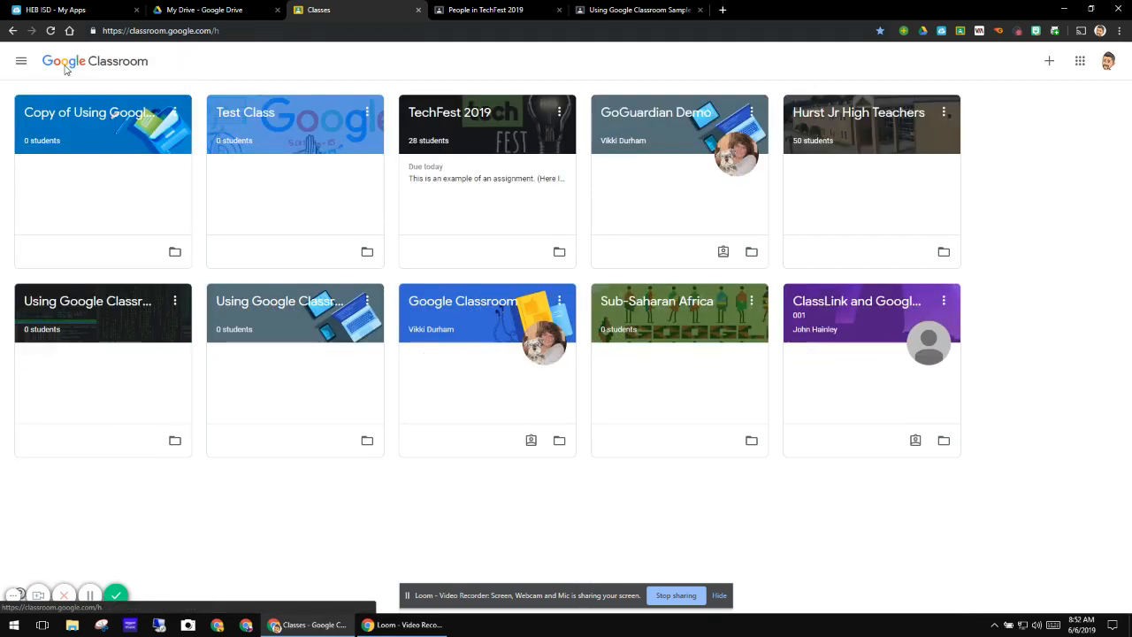
click(174, 113)
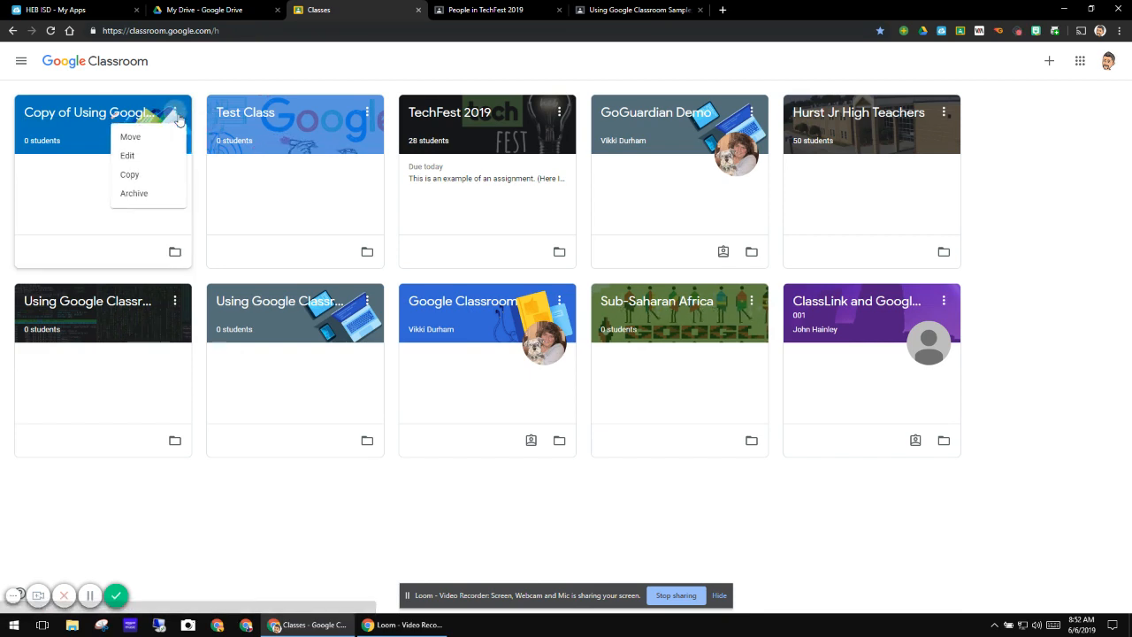
click(149, 193)
click(643, 385)
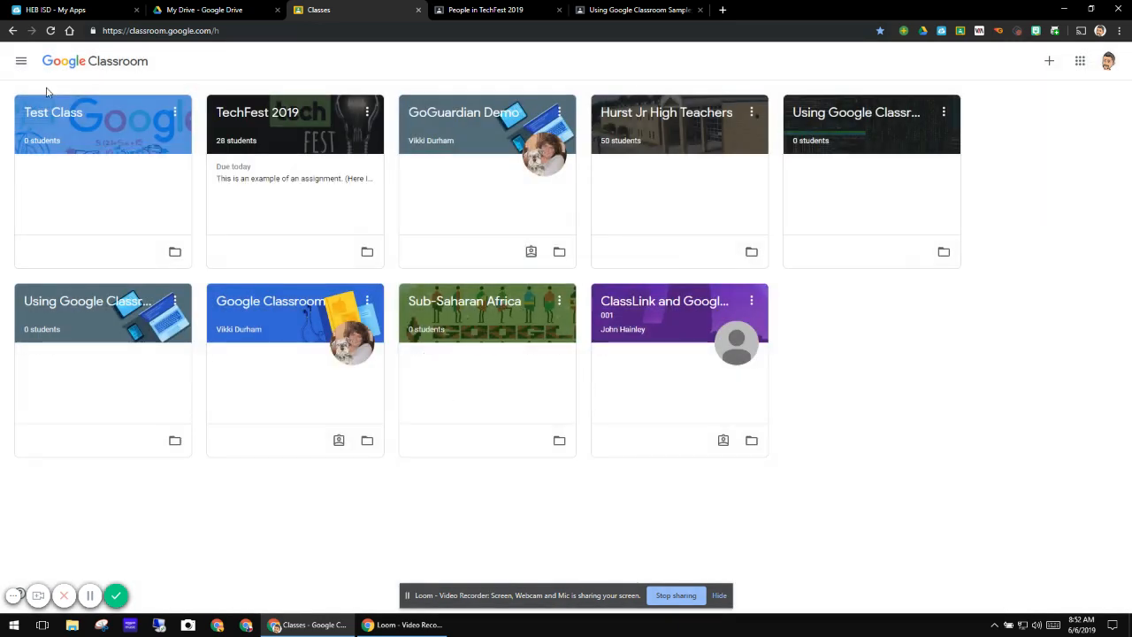
- Permanently delete the Copy of Using Google Classroom class from the archived classes
click(22, 64)
scroll(114, 397, down, 1)
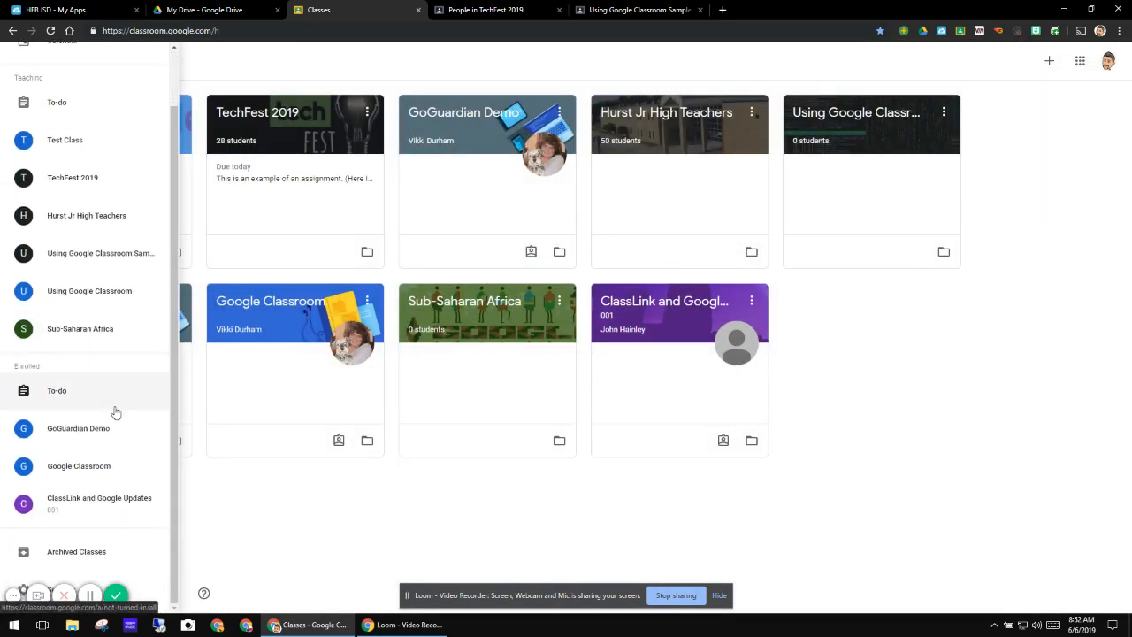
click(88, 551)
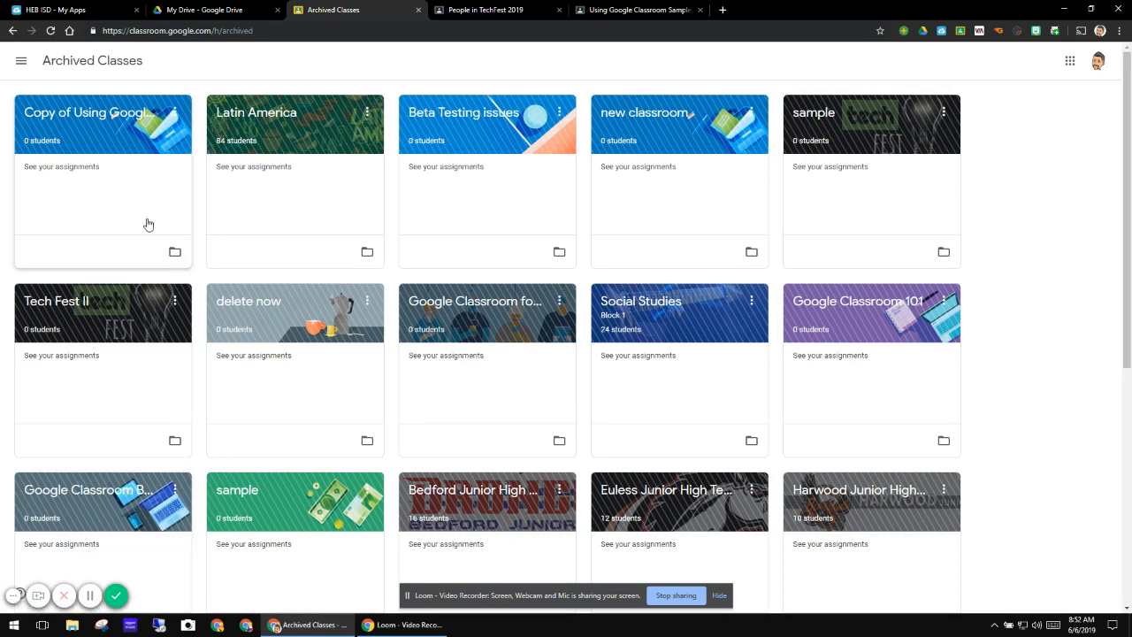
click(175, 113)
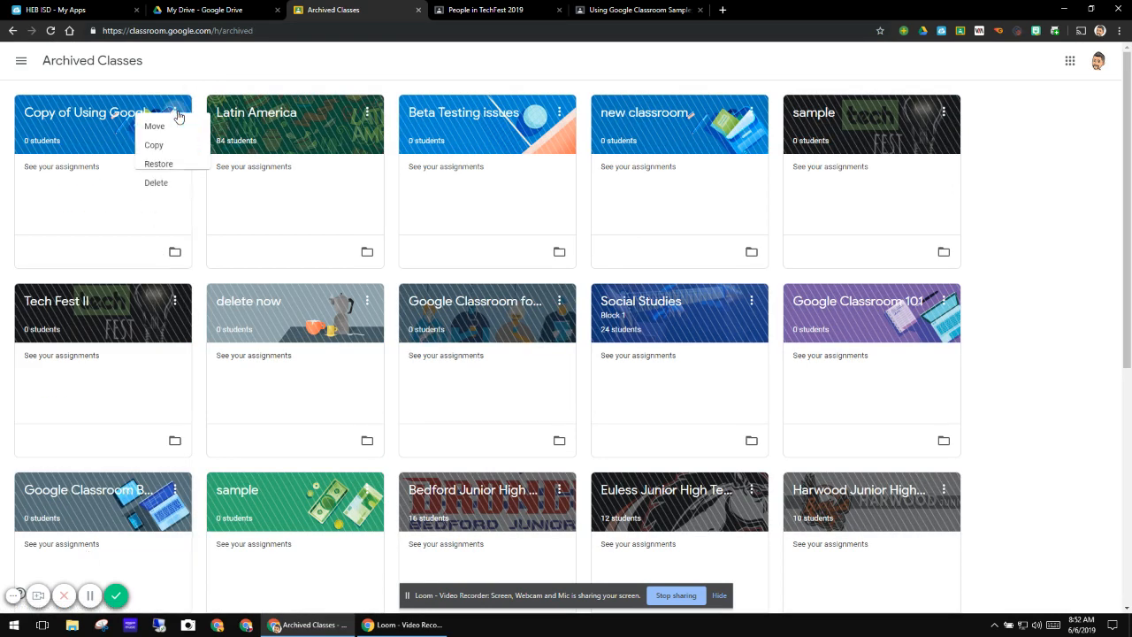
click(139, 197)
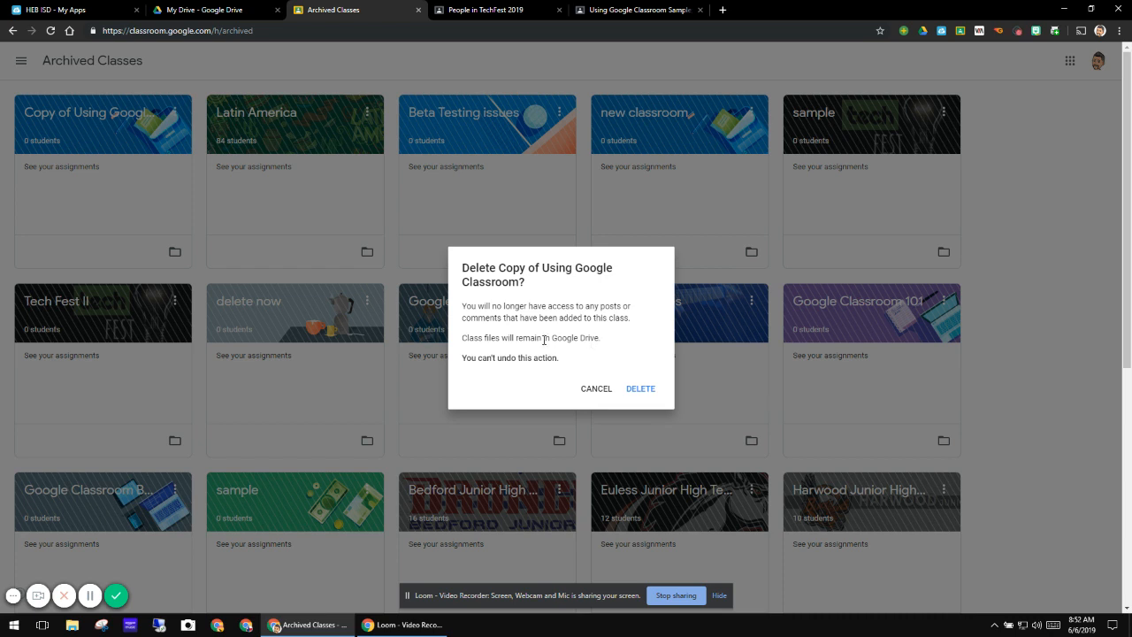
drag(553, 337, 582, 355)
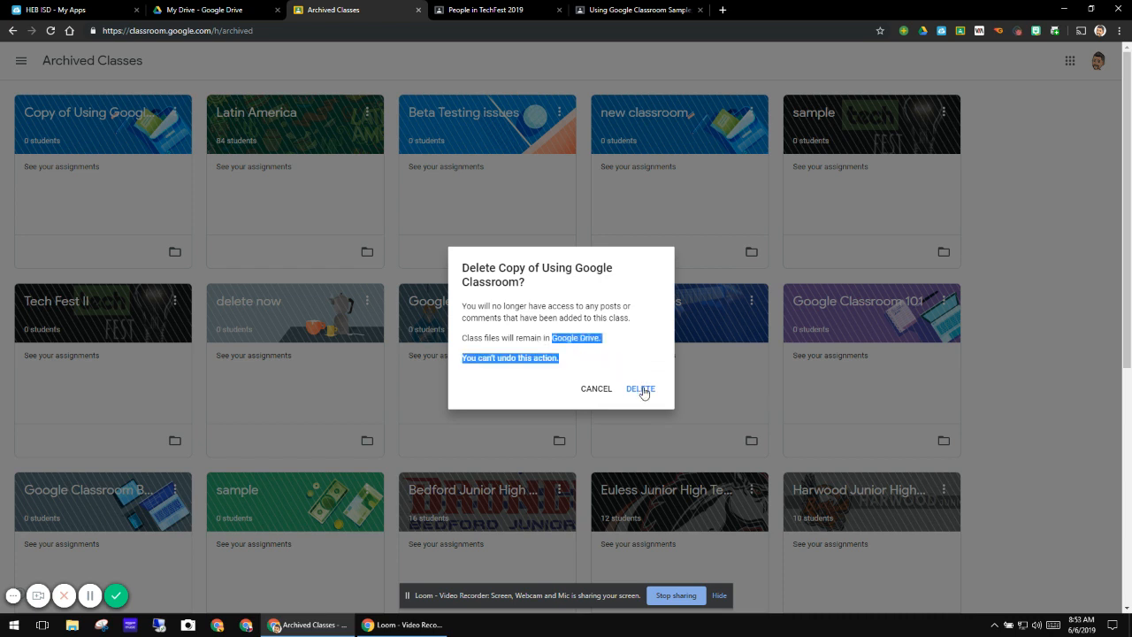
click(622, 346)
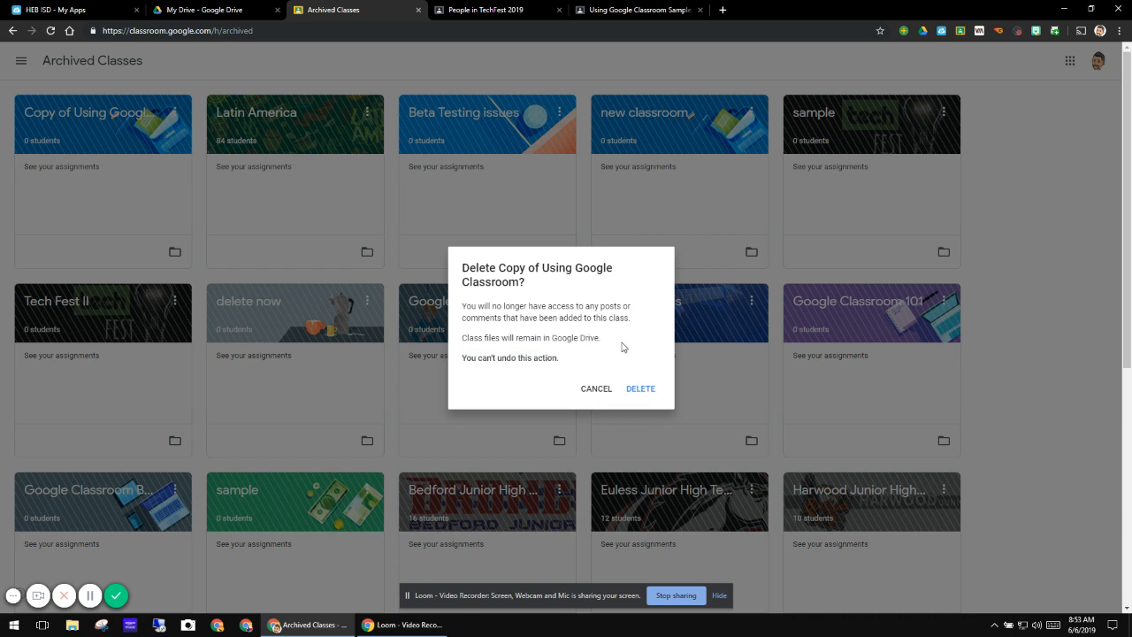
click(641, 390)
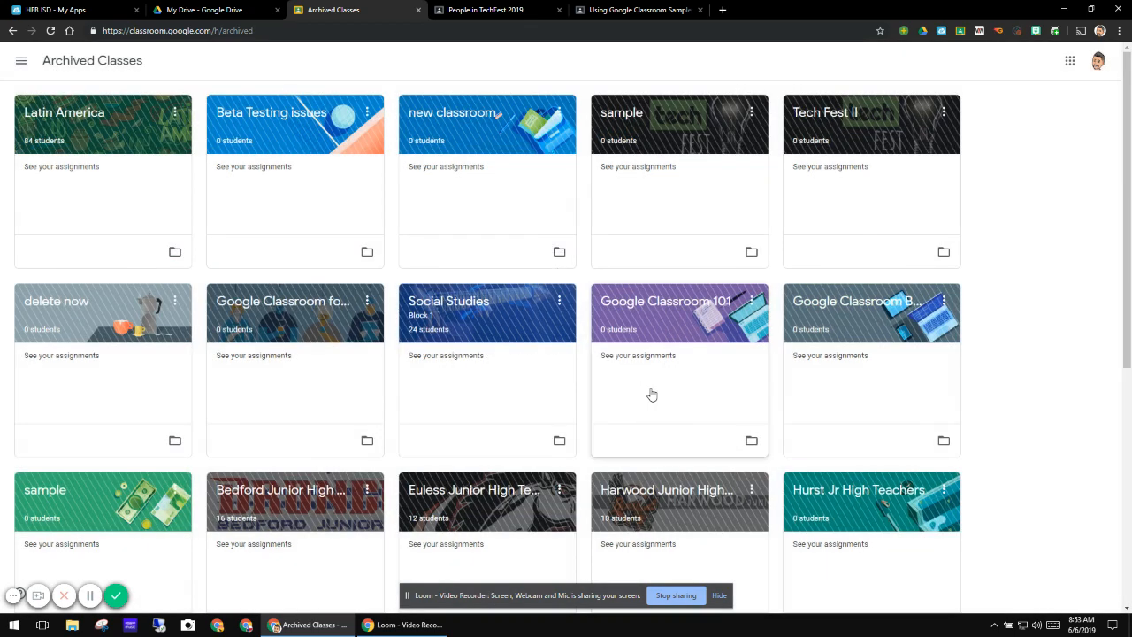
- Return to the Test Class stream
click(21, 63)
click(59, 150)
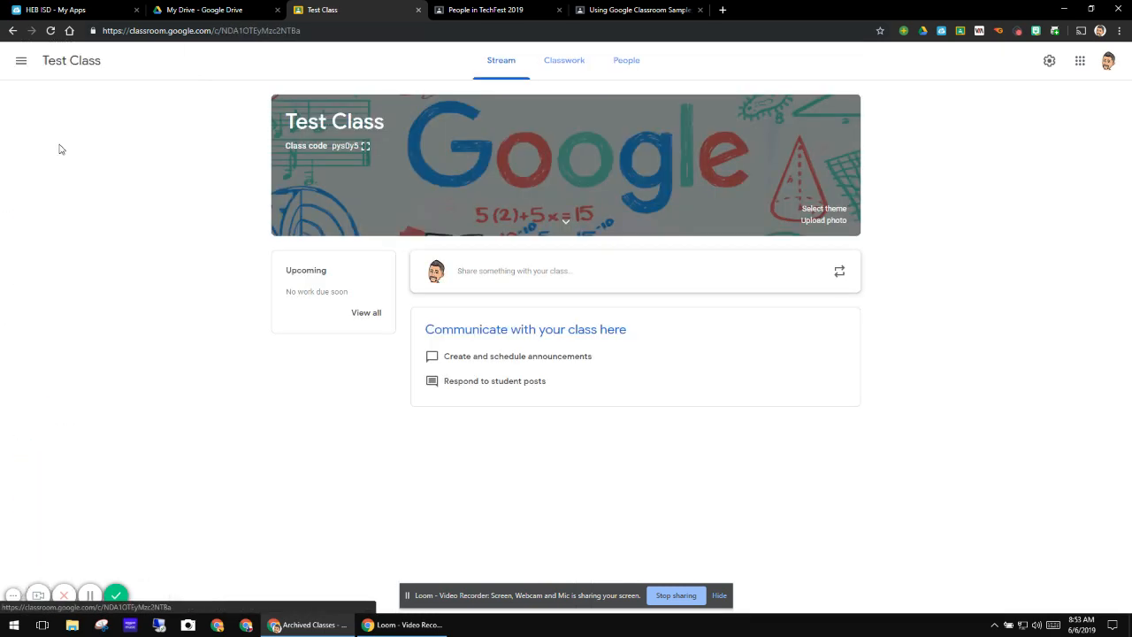